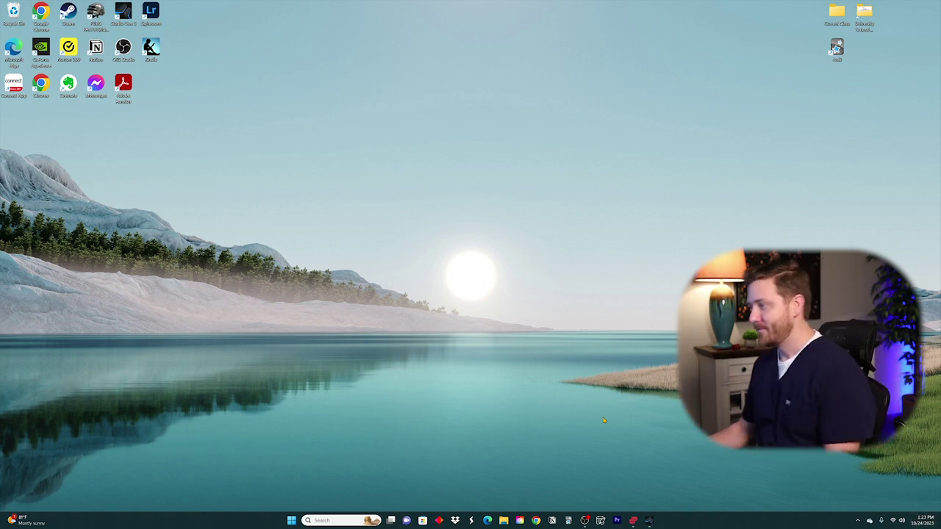
# Step: Search Google for anki in Chrome, open the Anki website, and download Anki for Windows 10/11 (2.1.66 Qt6)
pyautogui.press('super+9')
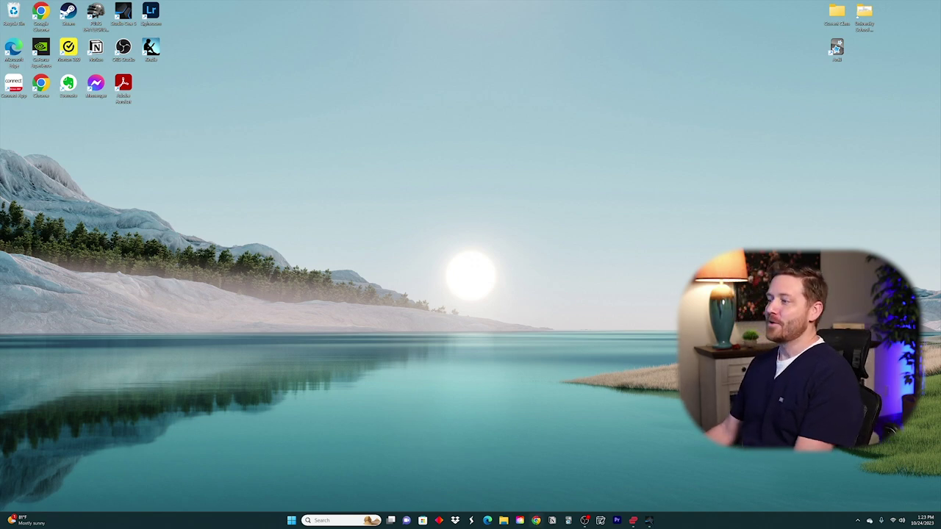
pyautogui.write('anki')
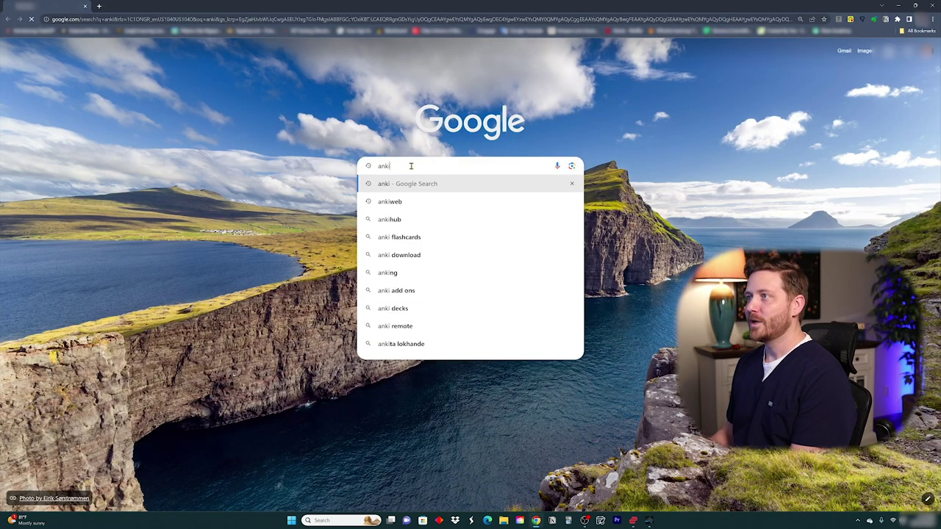
pyautogui.press('Return')
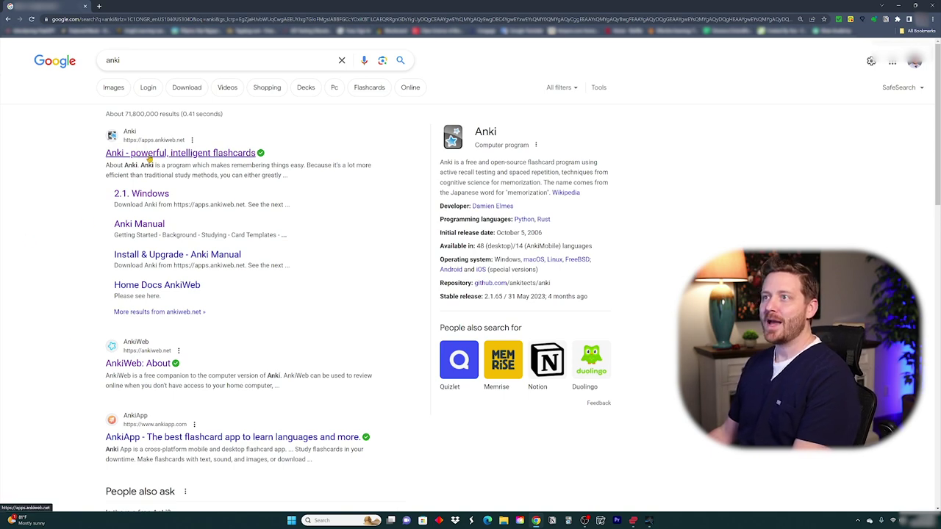
pyautogui.click(156, 154)
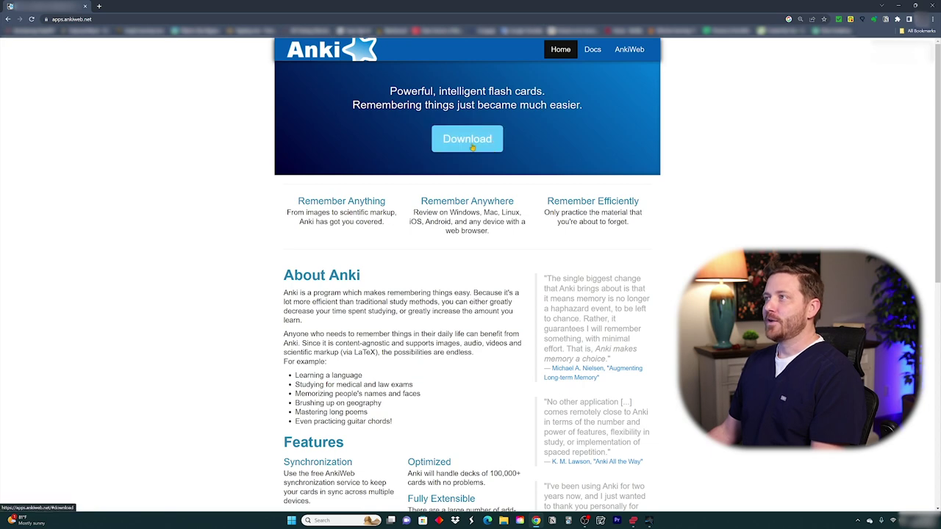
pyautogui.click(472, 147)
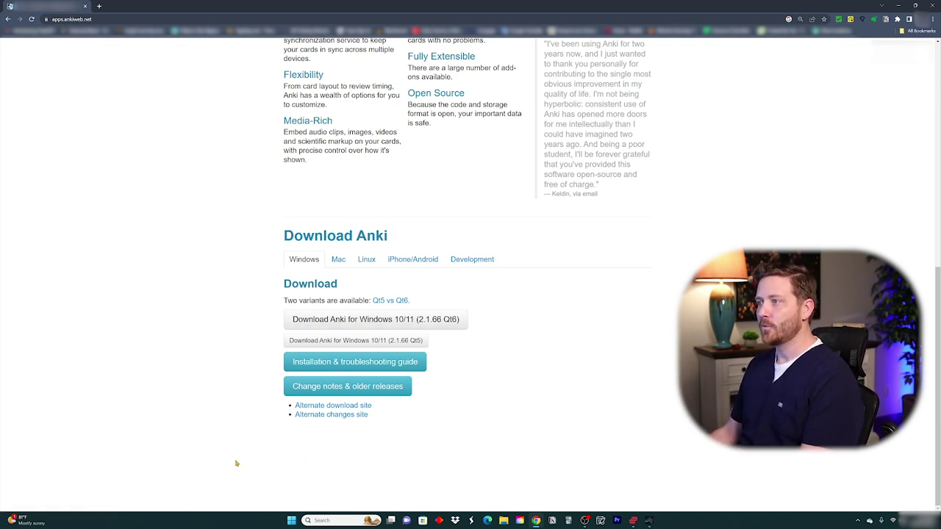
pyautogui.click(327, 322)
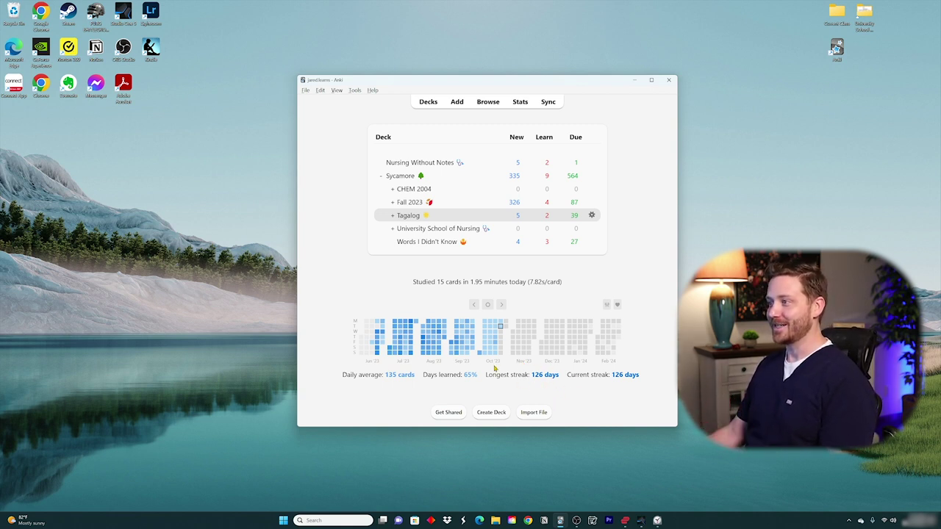
# Step: Browse the review heatmap back through two earlier periods and return to the current one
pyautogui.click(474, 306)
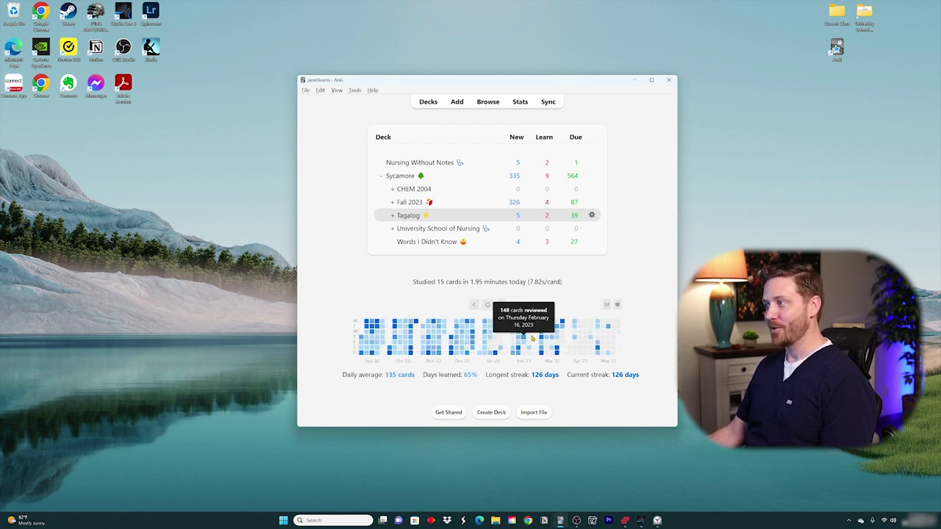
pyautogui.click(475, 306)
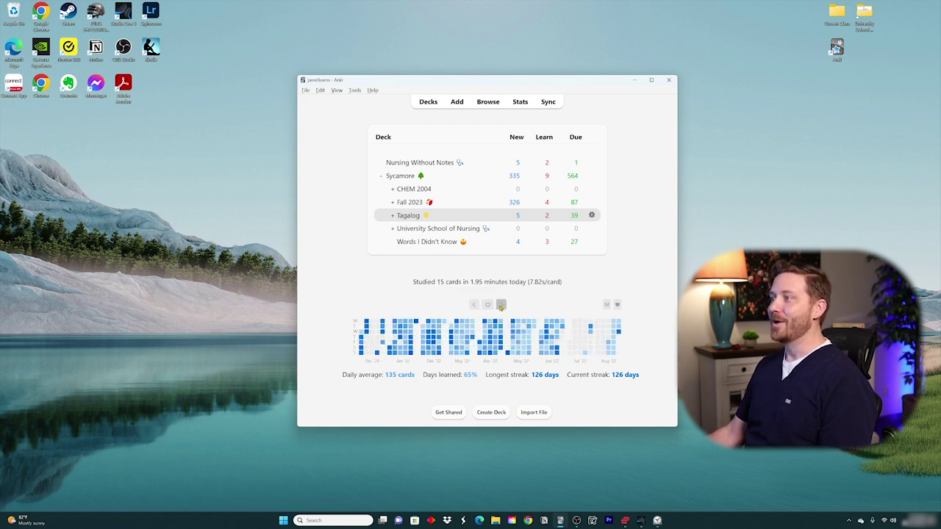
pyautogui.click(501, 305)
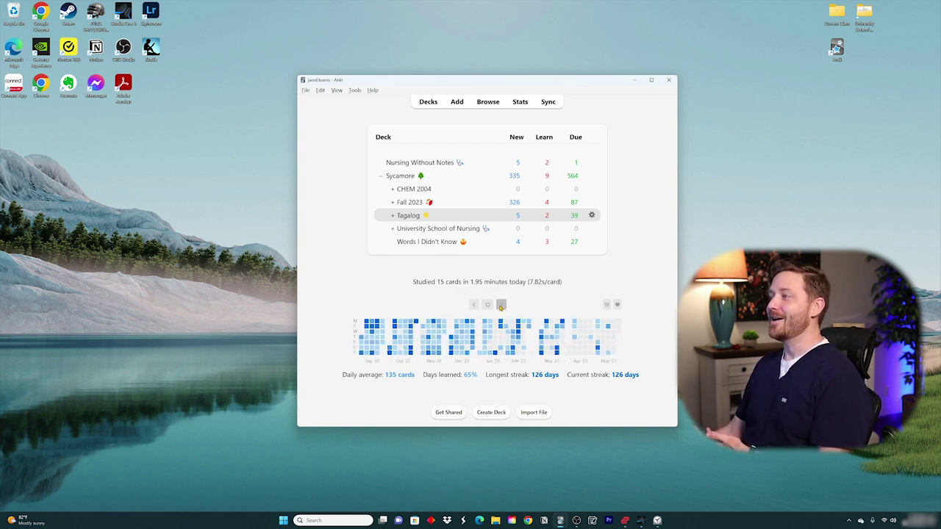
pyautogui.click(500, 305)
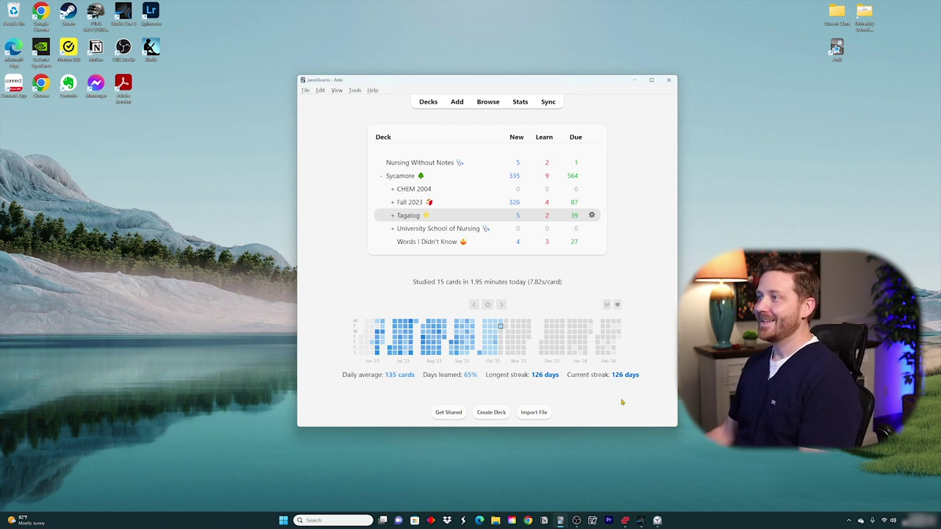
pyautogui.press('y')
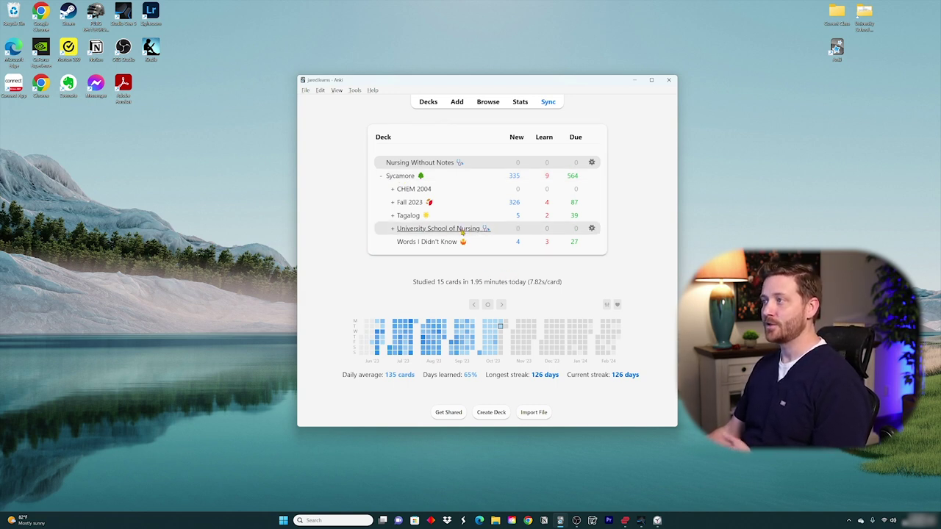
# Step: Expand University School of Nursing and its NURS 2410 - Obstetrics, NURS 2550 - Critical Care and UNIT 2 decks to examine the subdeck structure
pyautogui.click(394, 229)
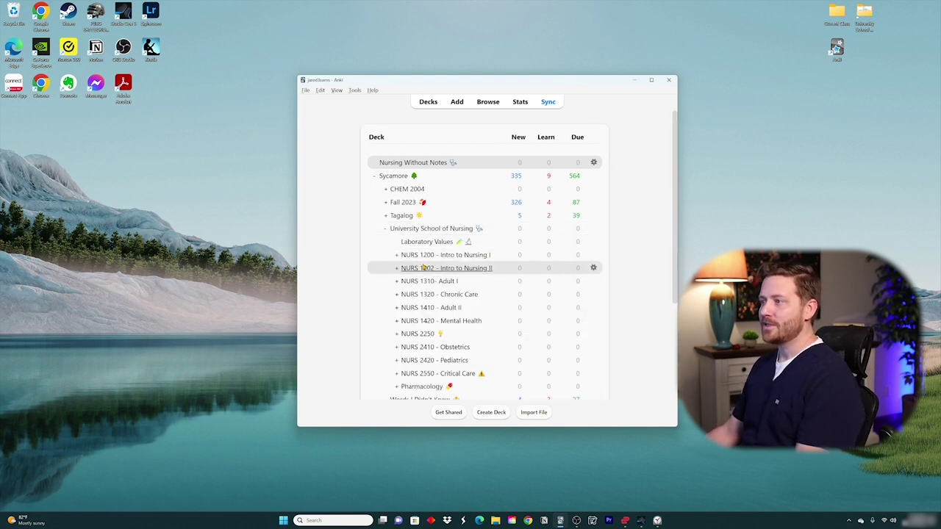
pyautogui.scroll(-2, 417, 222)
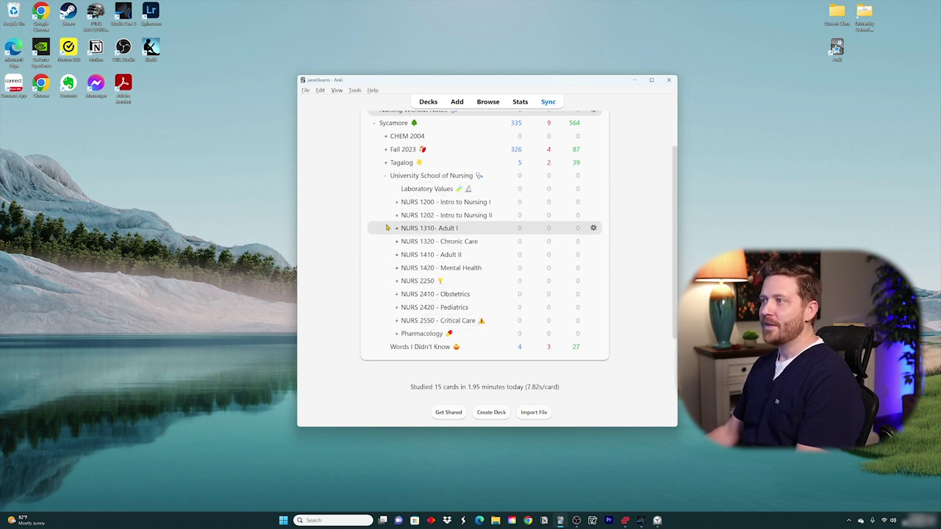
pyautogui.click(397, 294)
pyautogui.scroll(-1, 389, 302)
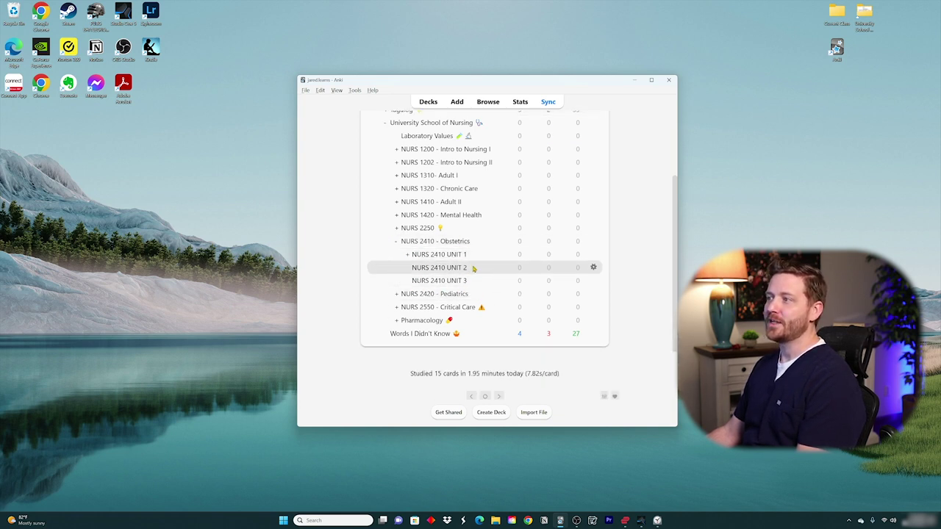
pyautogui.click(397, 308)
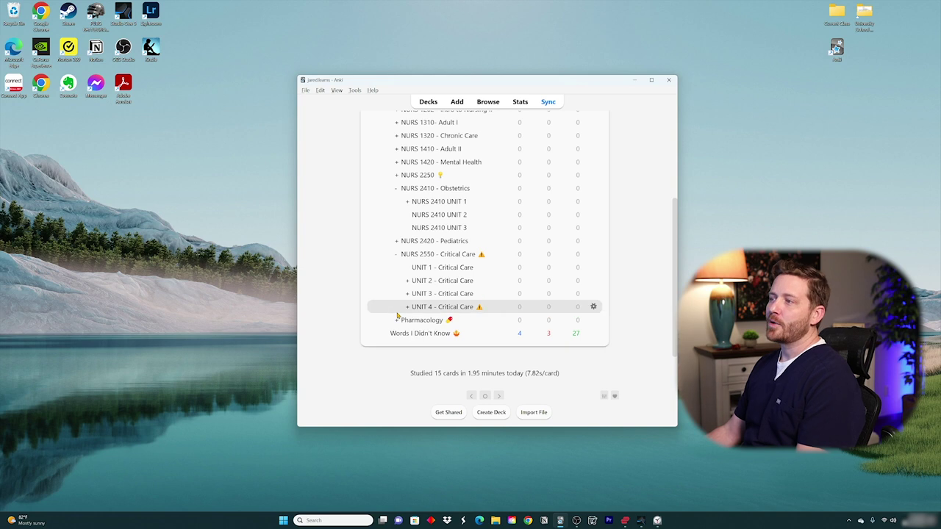
pyautogui.click(408, 281)
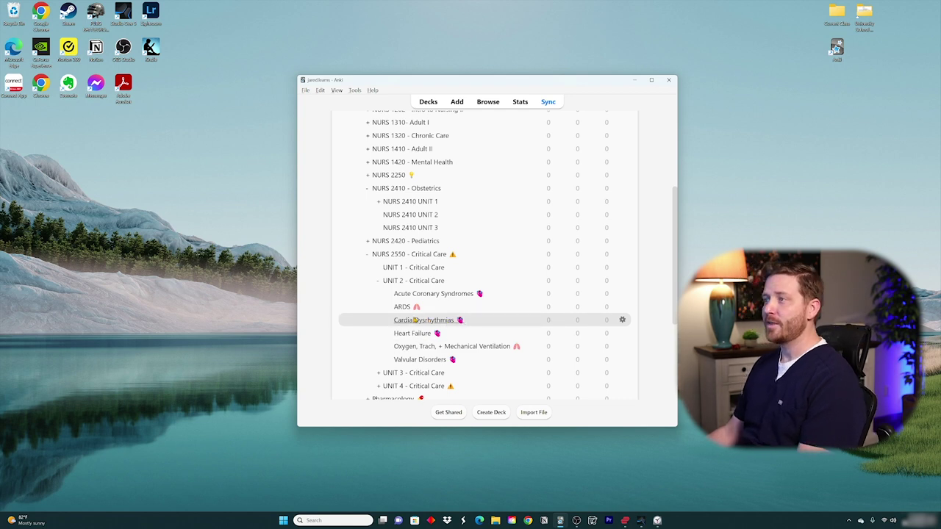
# Step: Collapse the Critical Care, Obstetrics, University School of Nursing and Sycamore decks in the deck list
pyautogui.click(367, 254)
pyautogui.scroll(2, 405, 297)
pyautogui.scroll(1, 406, 298)
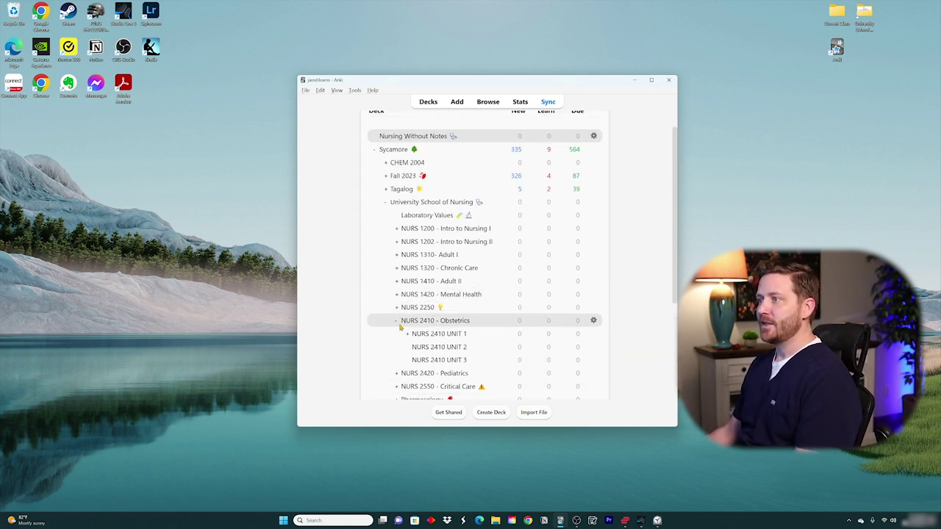
pyautogui.click(395, 324)
pyautogui.scroll(1, 401, 302)
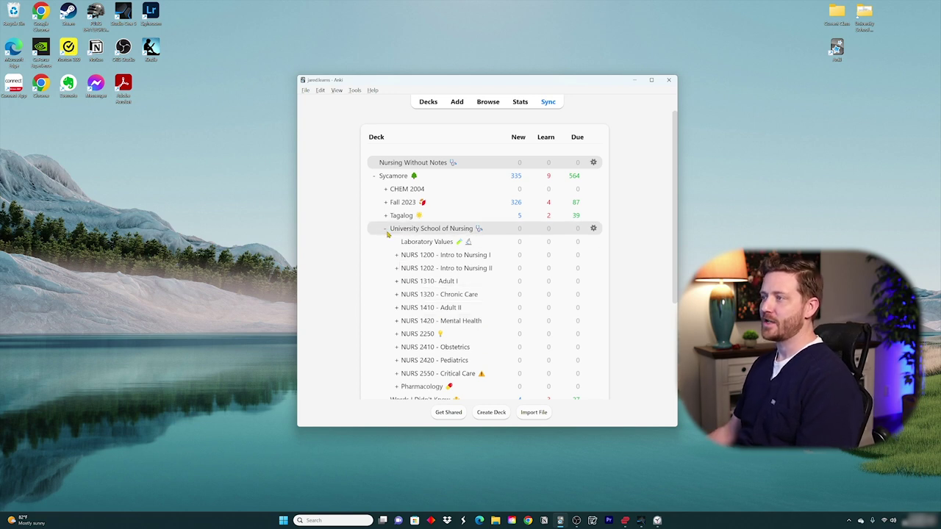
pyautogui.click(386, 230)
pyautogui.click(374, 176)
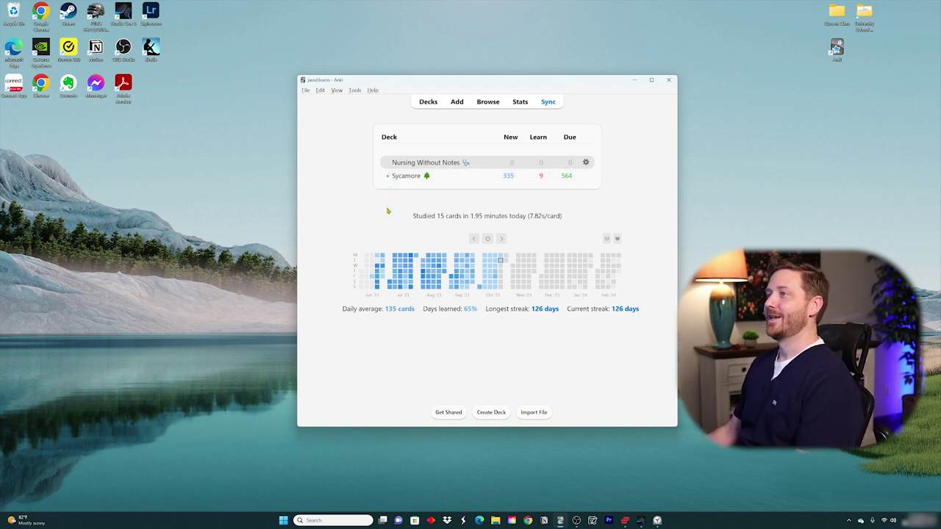
pyautogui.click(388, 176)
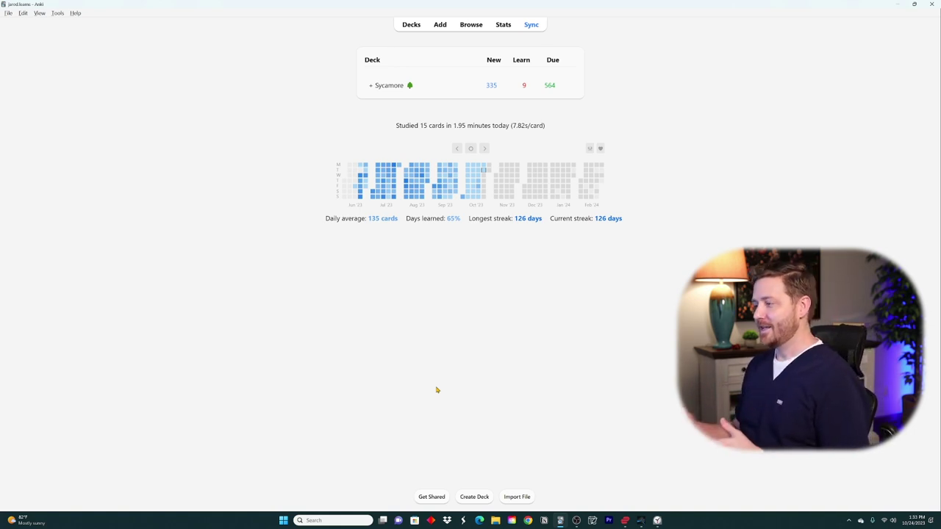
# Step: Create a new deck named "Nursing Without Notes" with a stethoscope emoji at the end of the name
pyautogui.click(475, 498)
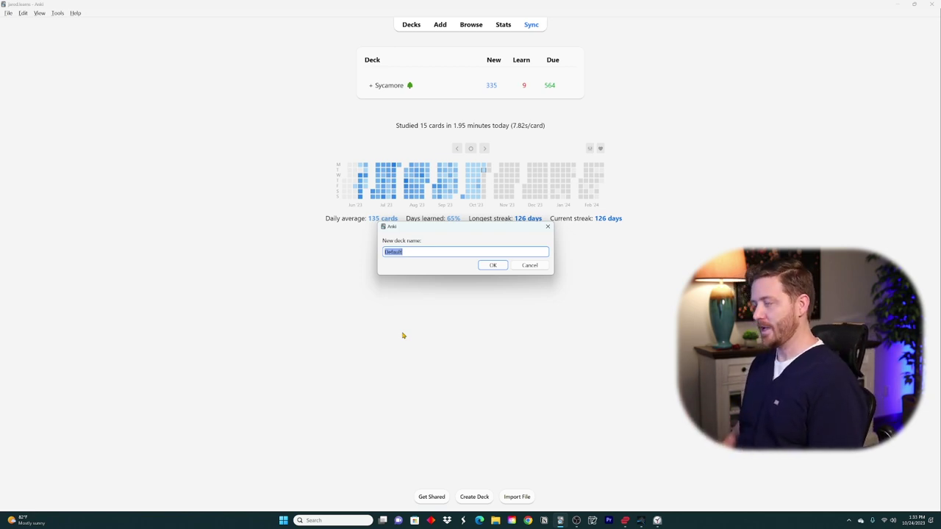
pyautogui.write('Nursing Without Notes')
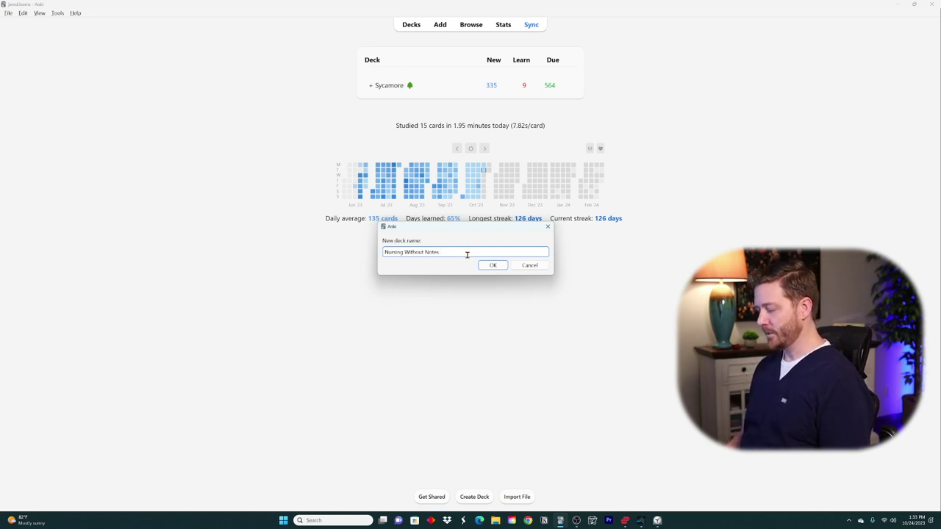
pyautogui.press('super+period')
pyautogui.moveTo(485, 256); pyautogui.dragTo(528, 211)
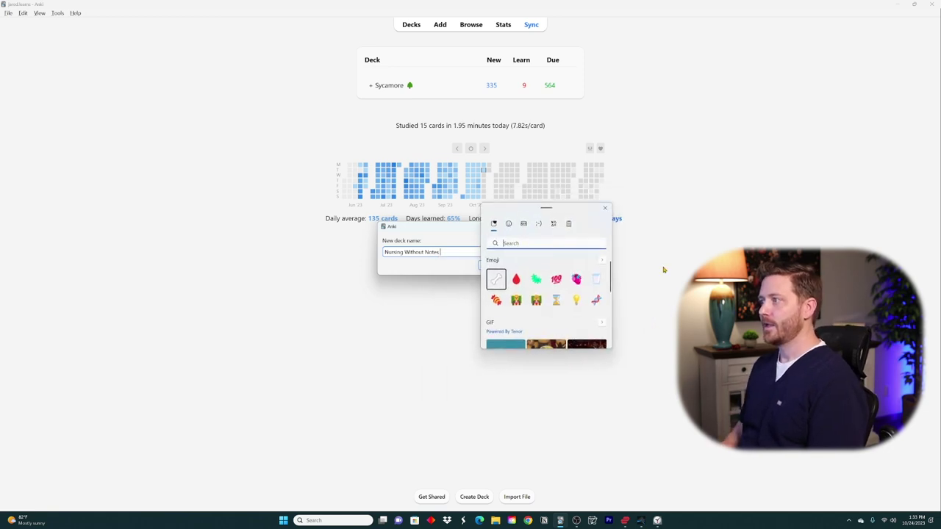
pyautogui.write('stetho')
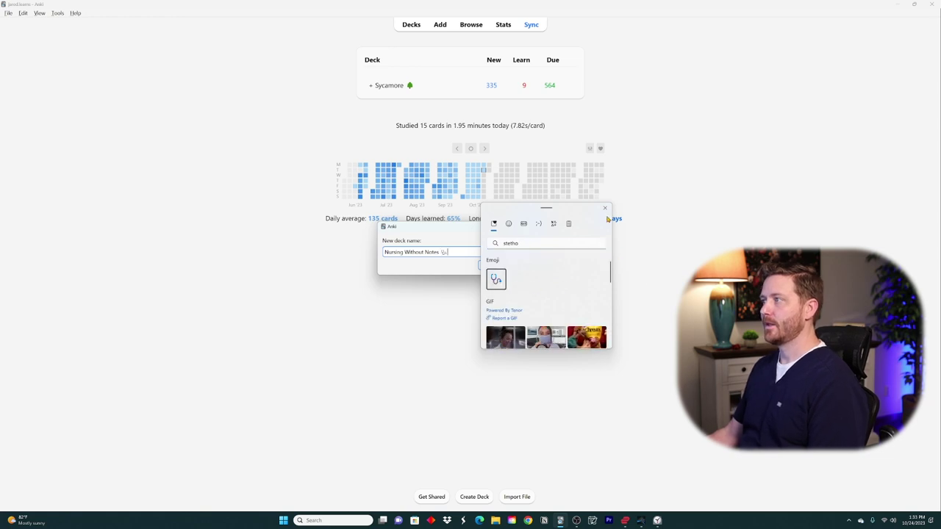
pyautogui.click(496, 279)
pyautogui.click(494, 267)
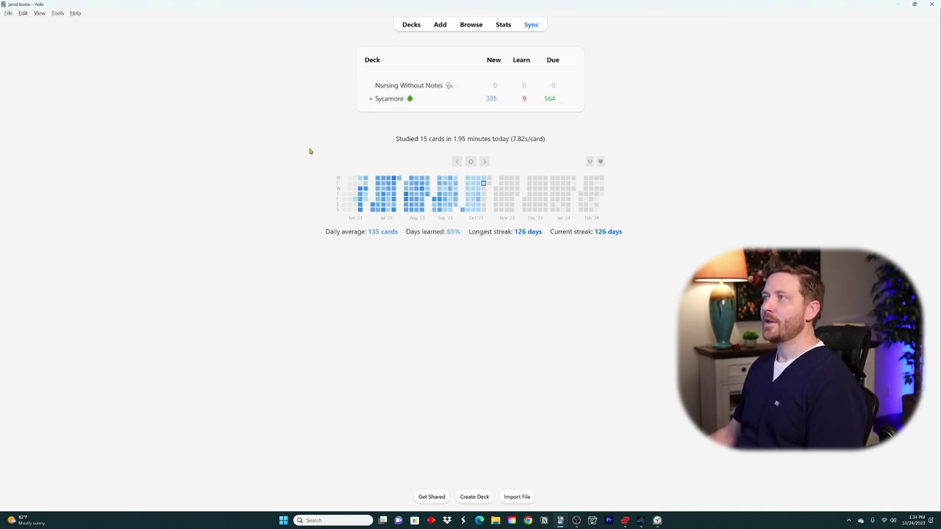
# Step: Open the Nursing Without Notes deck and bring up a maximized window for adding cards to it
pyautogui.click(389, 86)
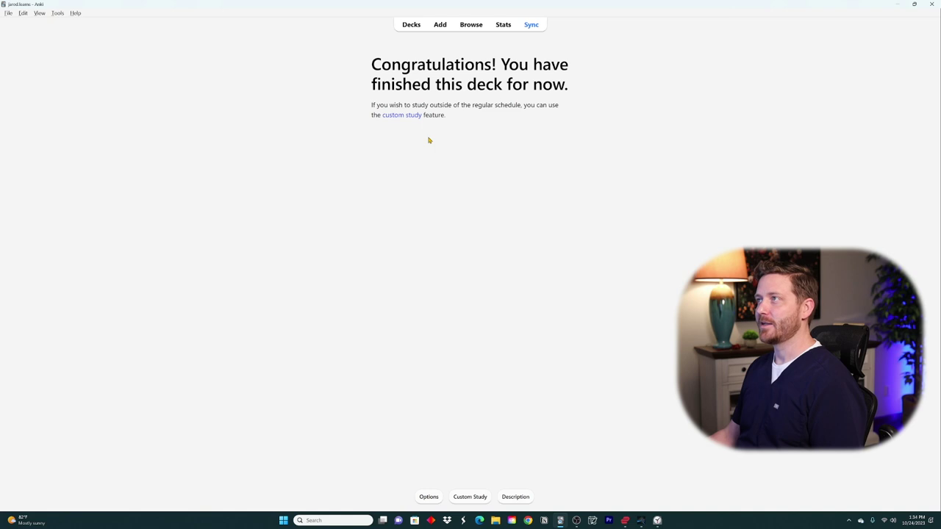
pyautogui.click(440, 25)
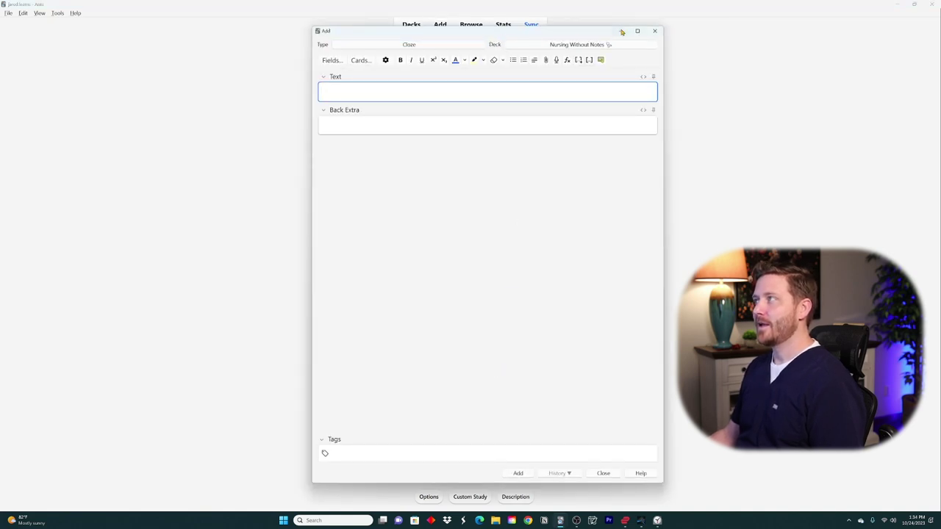
pyautogui.moveTo(638, 31)
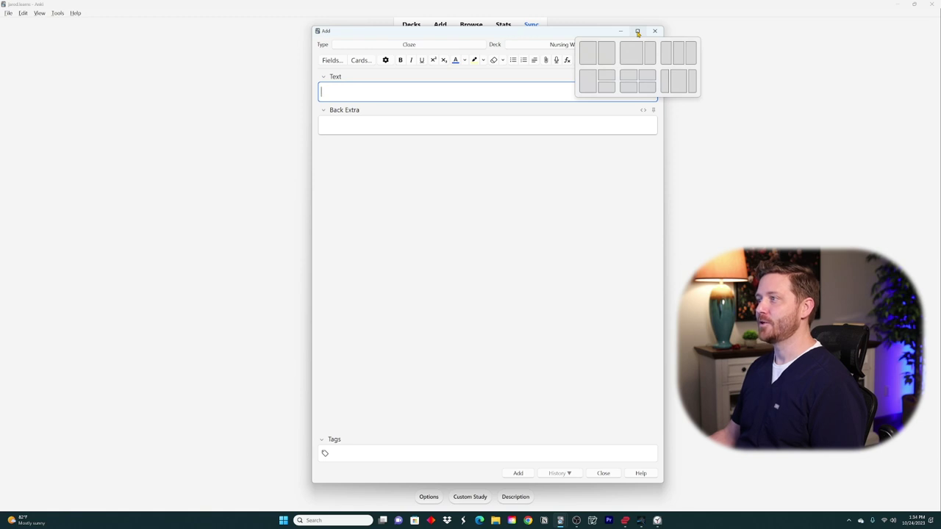
pyautogui.click(637, 31)
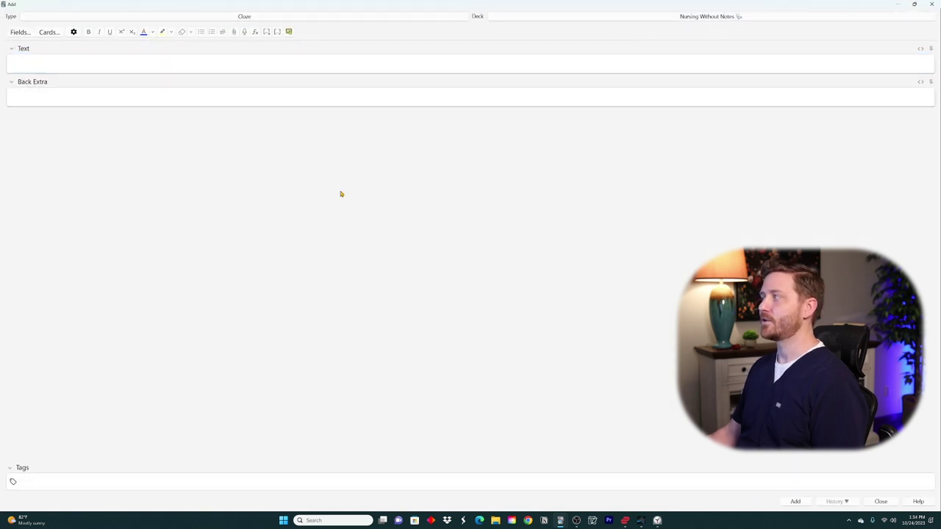
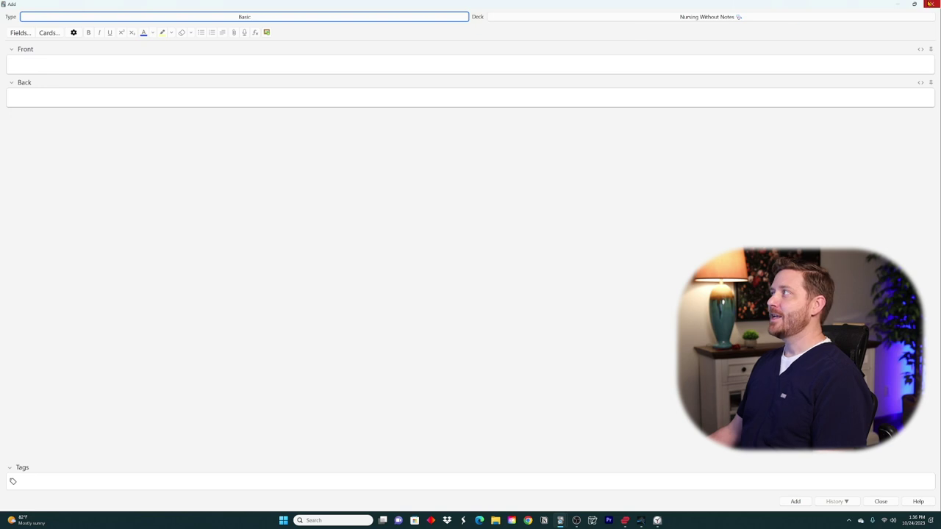
# Step: Minimize the card-adding window and expand Sycamore and University School of Nursing in the deck list to view their subdecks
pyautogui.click(898, 5)
pyautogui.click(414, 23)
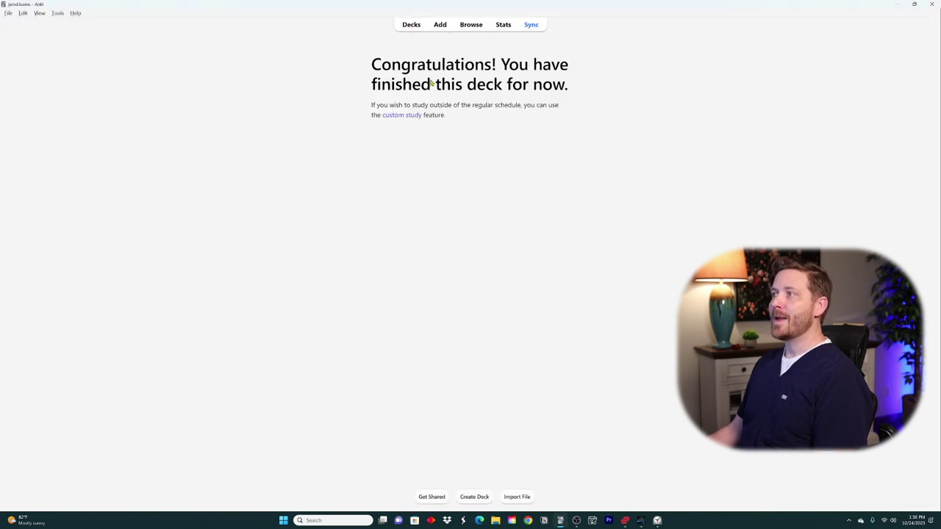
pyautogui.click(370, 99)
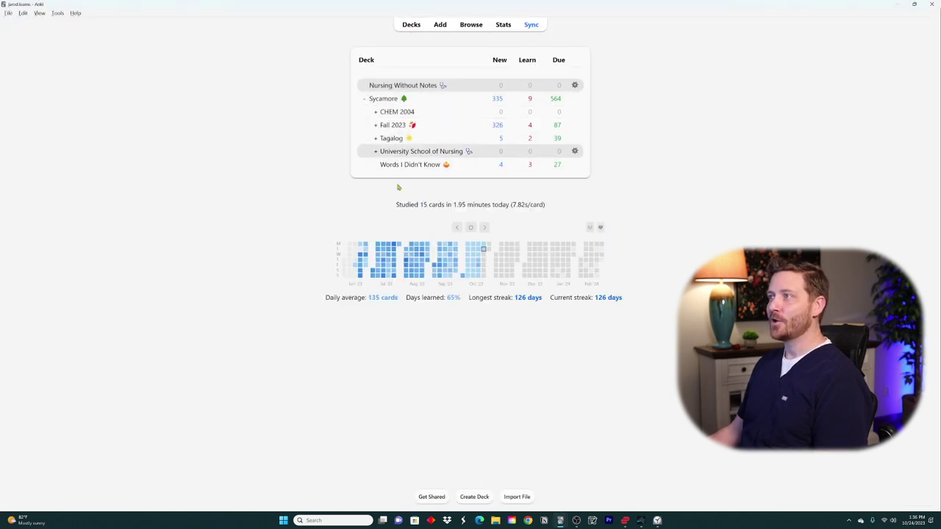
pyautogui.click(374, 152)
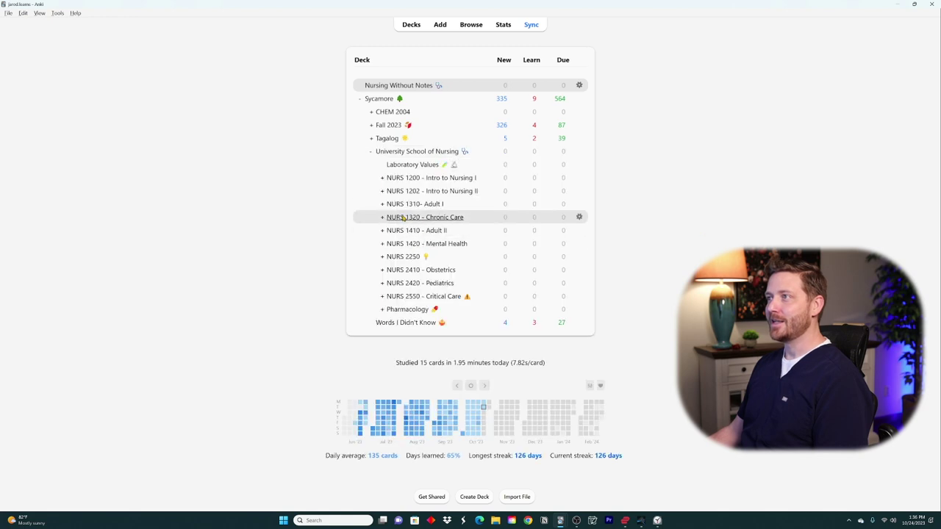
# Step: Return to the card-adding window and set the target deck to College Physics I under Sycamore's Fall 2023 deck
pyautogui.click(590, 501)
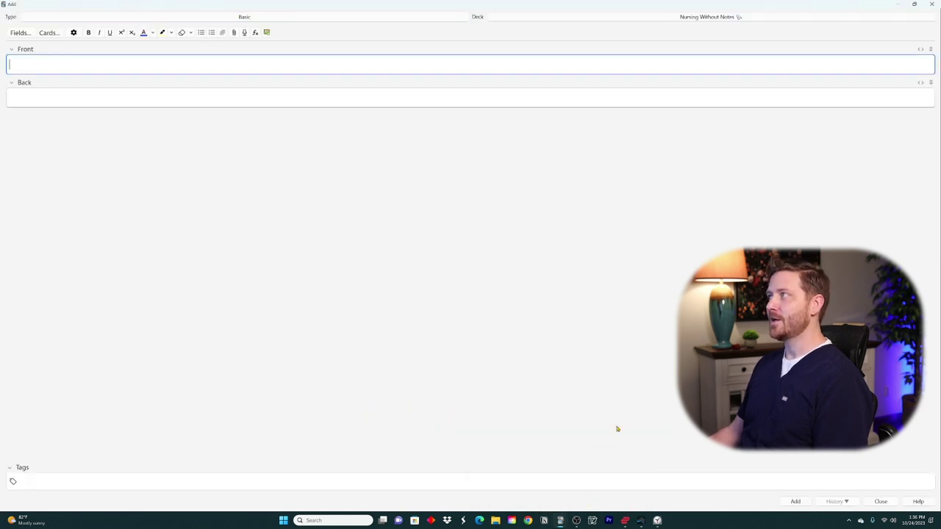
pyautogui.click(599, 21)
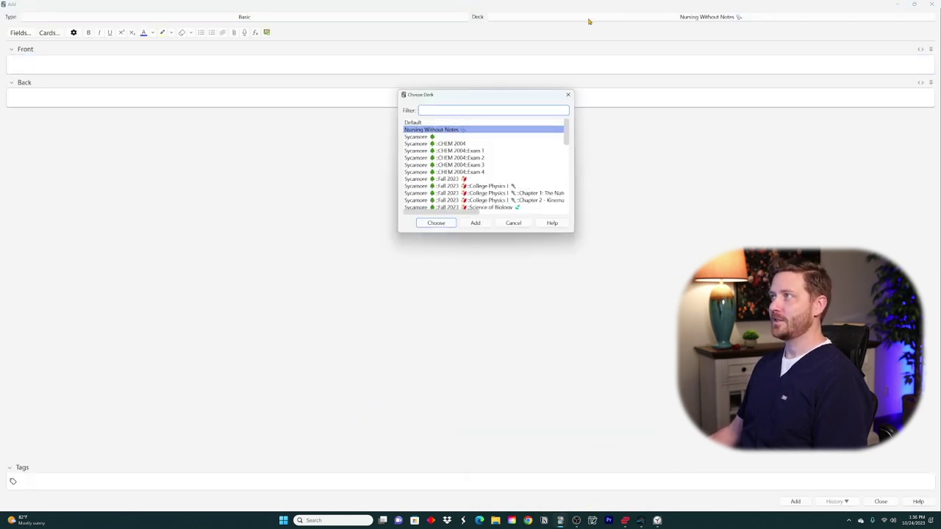
pyautogui.moveTo(500, 100); pyautogui.dragTo(496, 84)
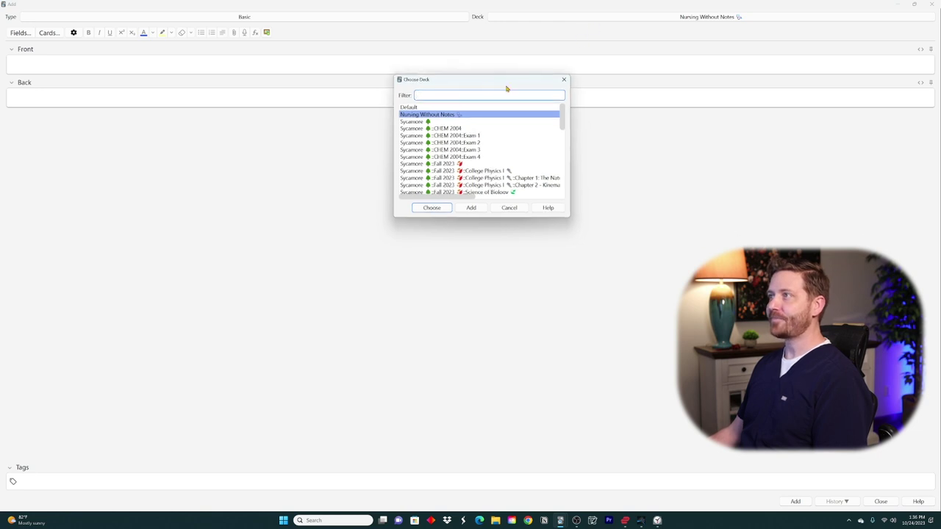
pyautogui.scroll(-1, 496, 135)
pyautogui.scroll(-1, 496, 135)
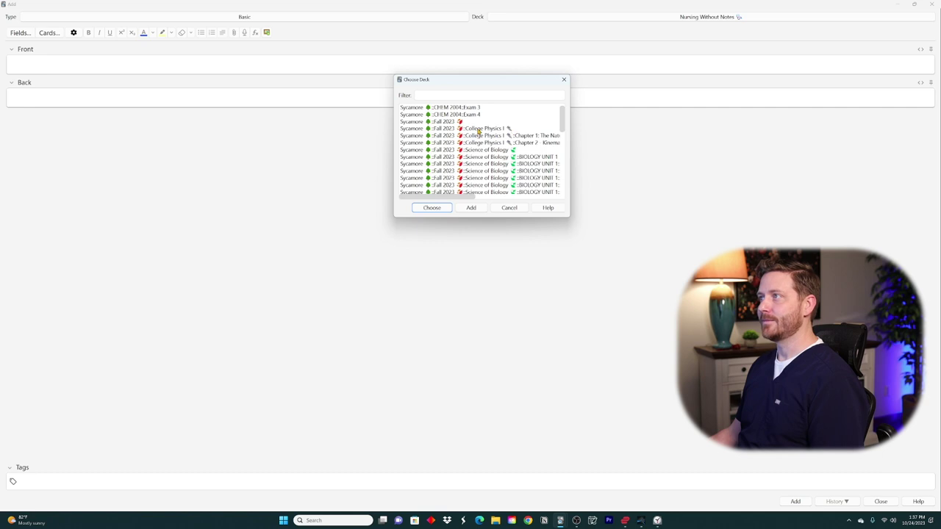
pyautogui.click(478, 129)
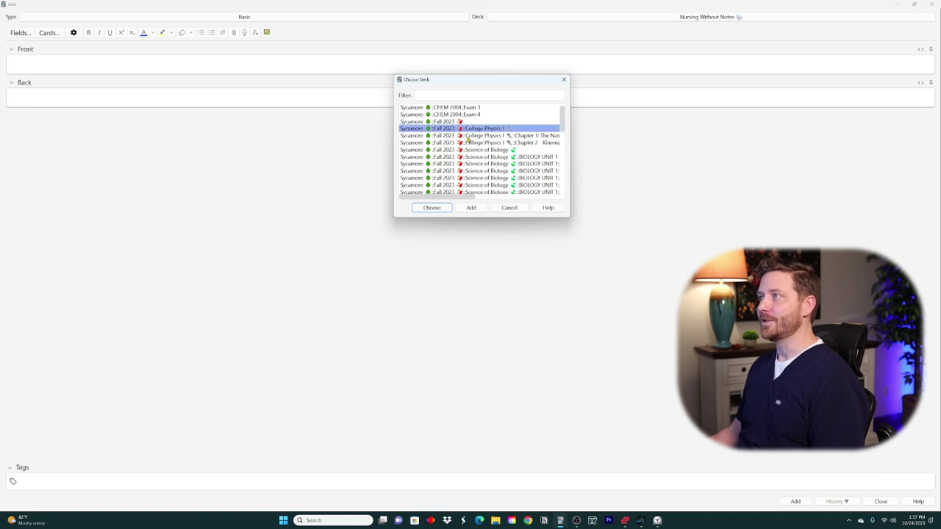
pyautogui.click(432, 208)
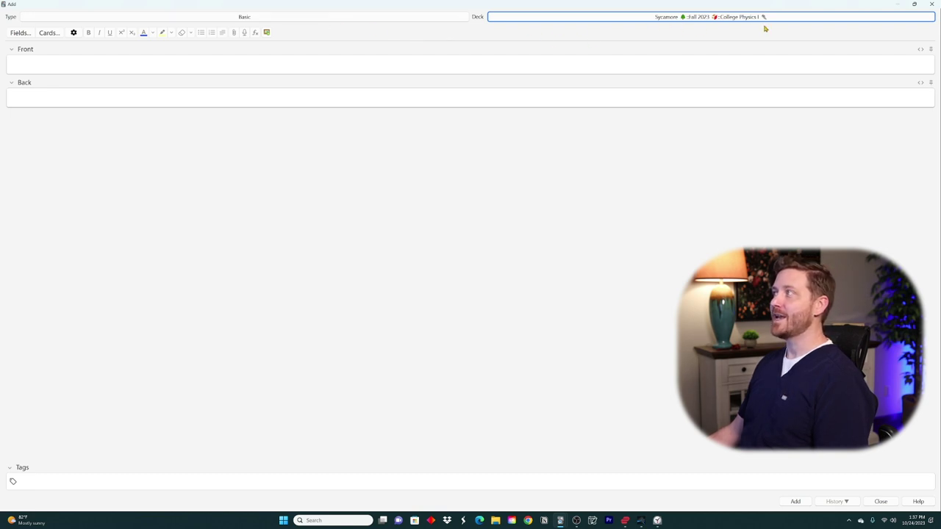
pyautogui.click(488, 67)
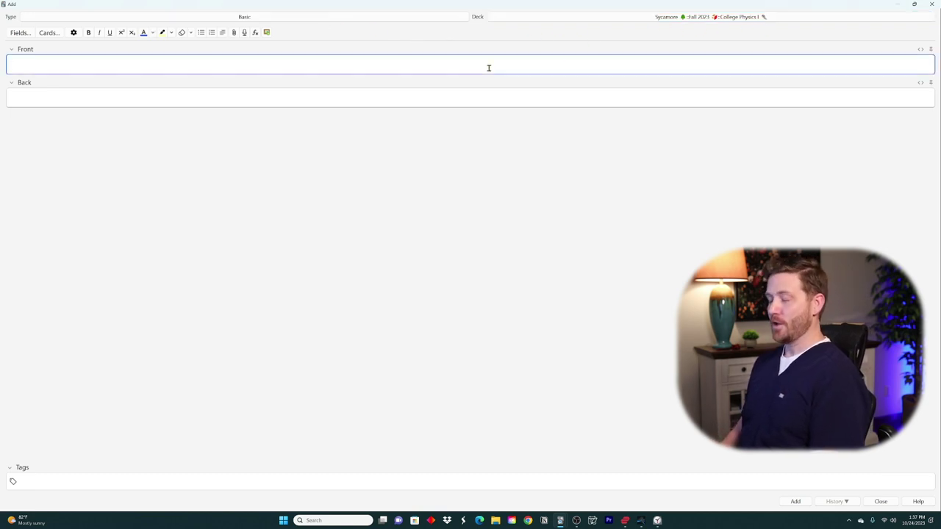
pyautogui.write('Make a new c')
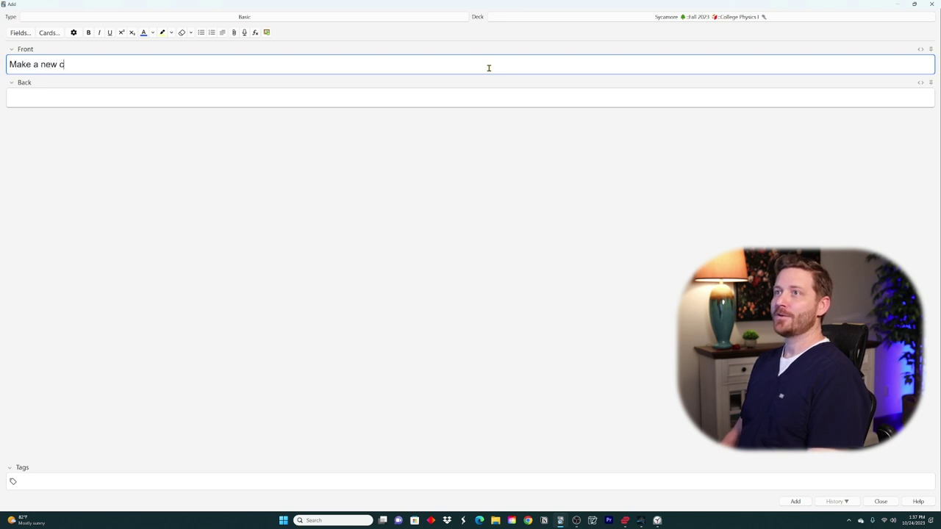
pyautogui.write('ard reqly')
pyautogui.press('BackSpace')
pyautogui.press('BackSpace')
pyautogui.press('BackSpace')
pyautogui.write('al quick.')
pyautogui.press('BackSpace')
pyautogui.press('BackSpace')
pyautogui.press('BackSpace')
pyautogui.press('BackSpace')
pyautogui.press('BackSpace')
pyautogui.press('BackSpace')
pyautogui.press('BackSpace')
pyautogui.press('BackSpace')
pyautogui.press('BackSpace')
pyautogui.press('BackSpace')
pyautogui.press('BackSpace')
pyautogui.press('BackSpace')
pyautogui.press('BackSpace')
pyautogui.press('BackSpace')
pyautogui.press('BackSpace')
pyautogui.press('BackSpace')
pyautogui.press('BackSpace')
pyautogui.press('BackSpace')
pyautogui.press('BackSpace')
pyautogui.press('BackSpace')
pyautogui.press('BackSpace')
pyautogui.press('BackSpace')
pyautogui.press('BackSpace')
pyautogui.press('BackSpace')
pyautogui.press('BackSpace')
pyautogui.press('BackSpace')
pyautogui.press('BackSpace')
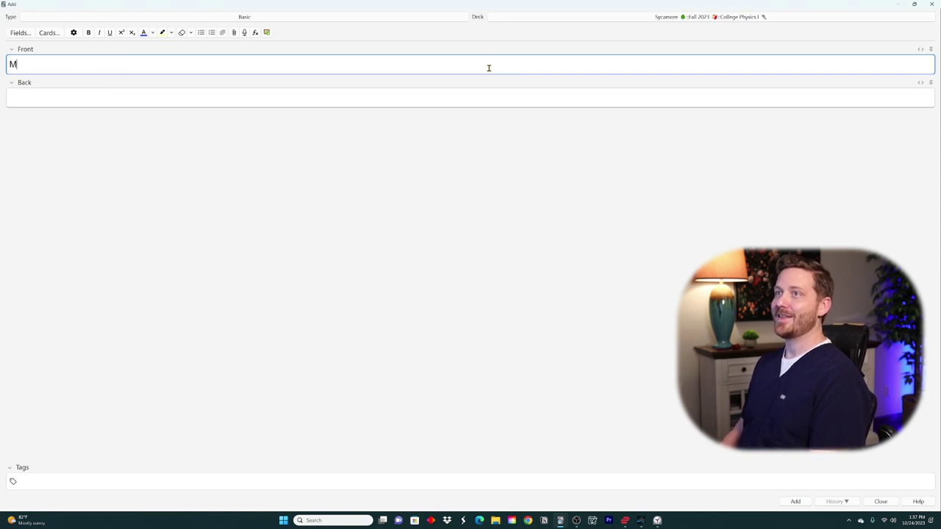
pyautogui.hotkey('shift', 'Tab')
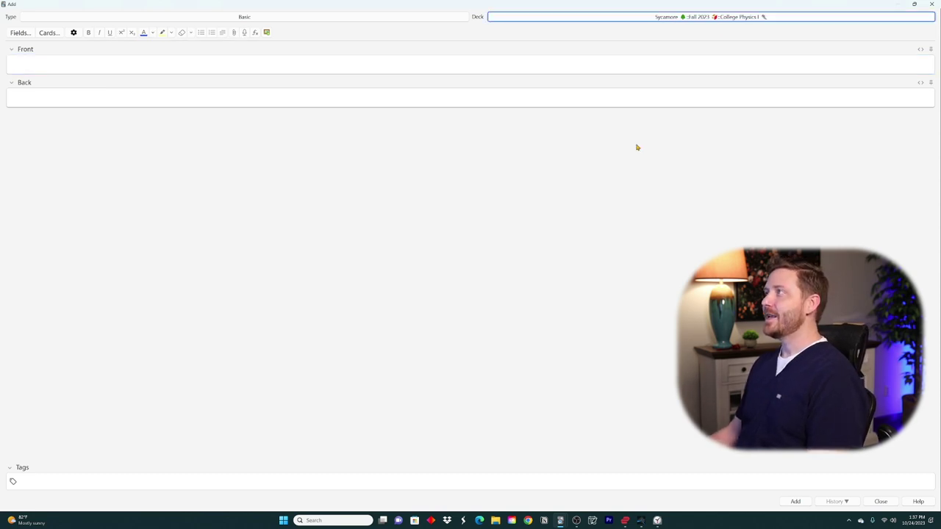
# Step: Filter the deck choices by "nursing" and set the card's target deck to Nursing Without Notes
pyautogui.click(643, 20)
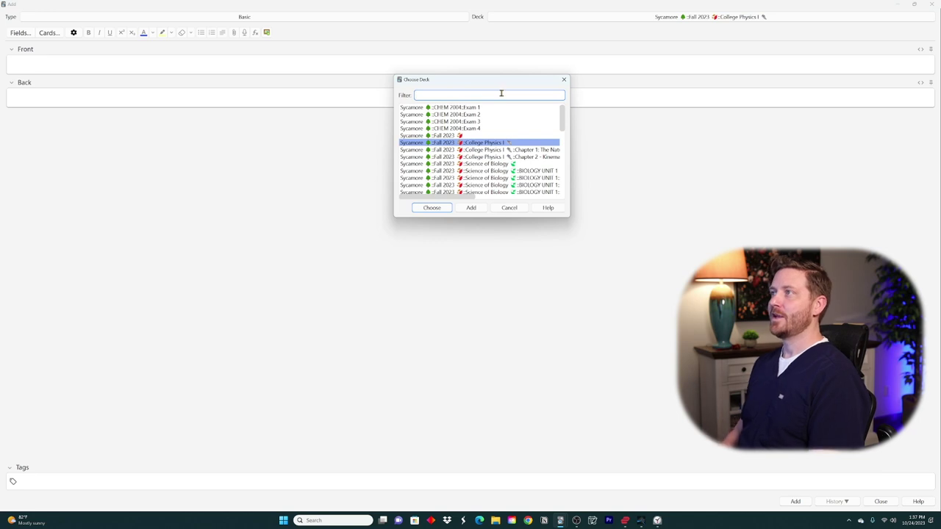
pyautogui.write('nursing')
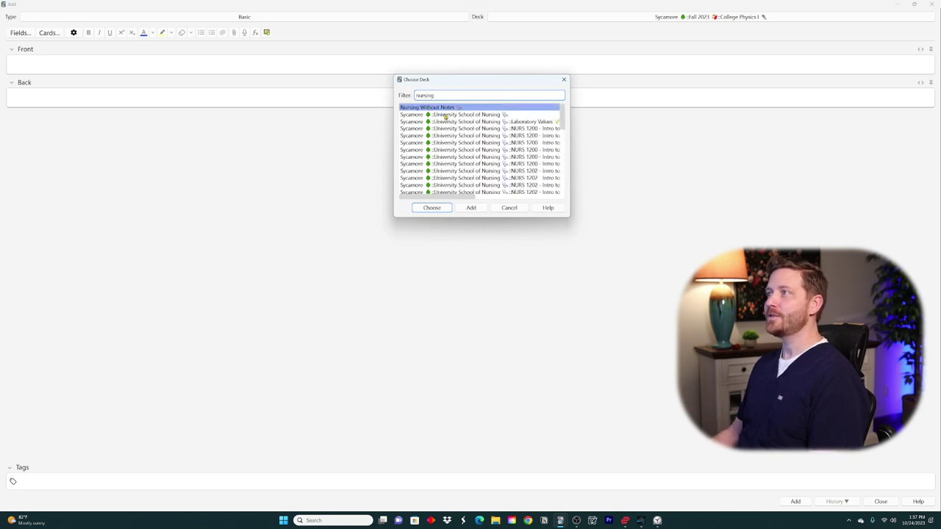
pyautogui.click(431, 209)
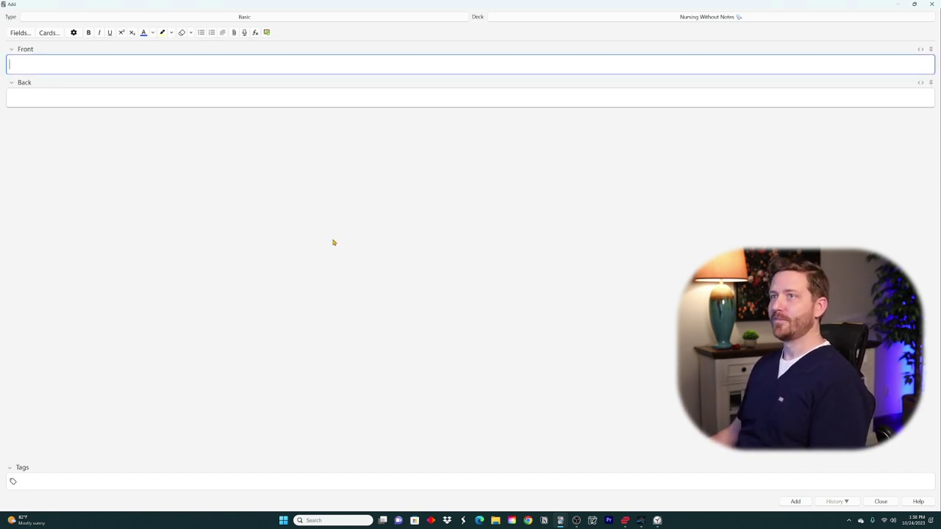
# Step: Fill in the card with "What is Anki?" on the front and "An intelligent flashcard system." on the back
pyautogui.write('What is Anki')
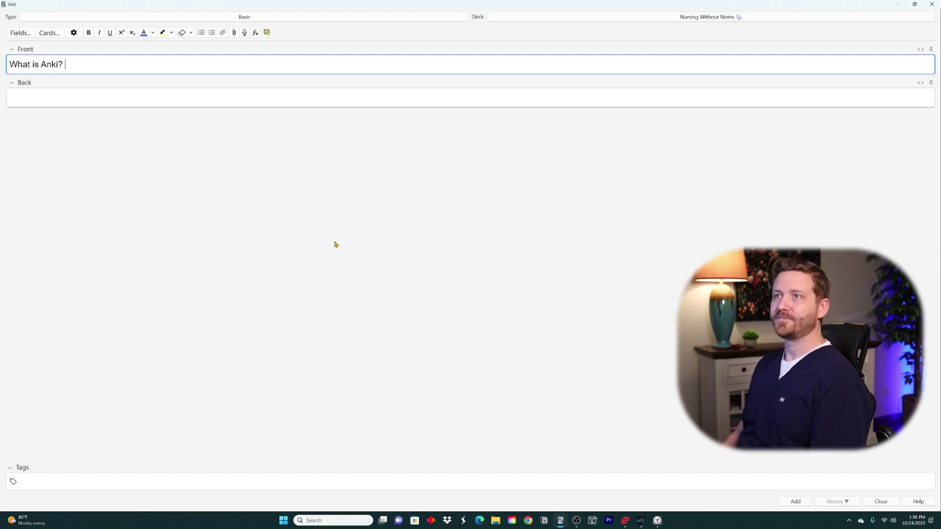
pyautogui.write('?')
pyautogui.press('Tab')
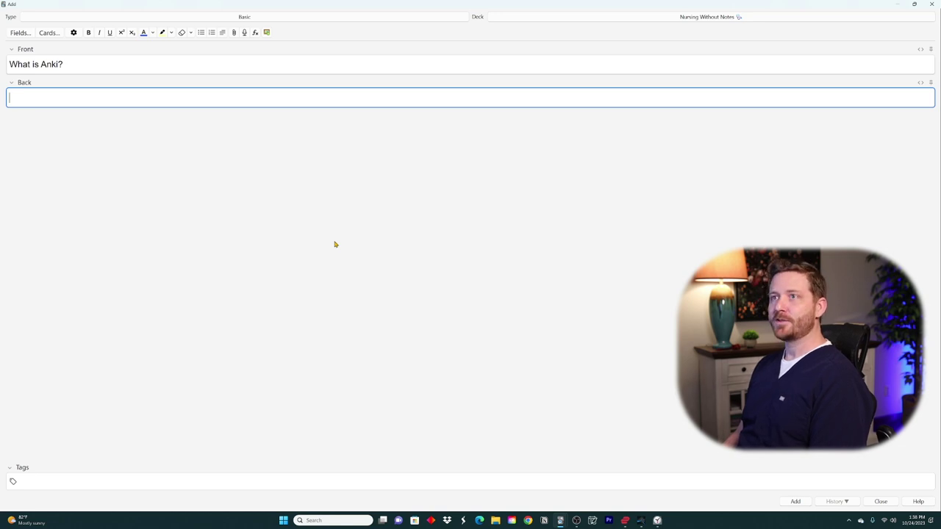
pyautogui.write('An intelligent fala')
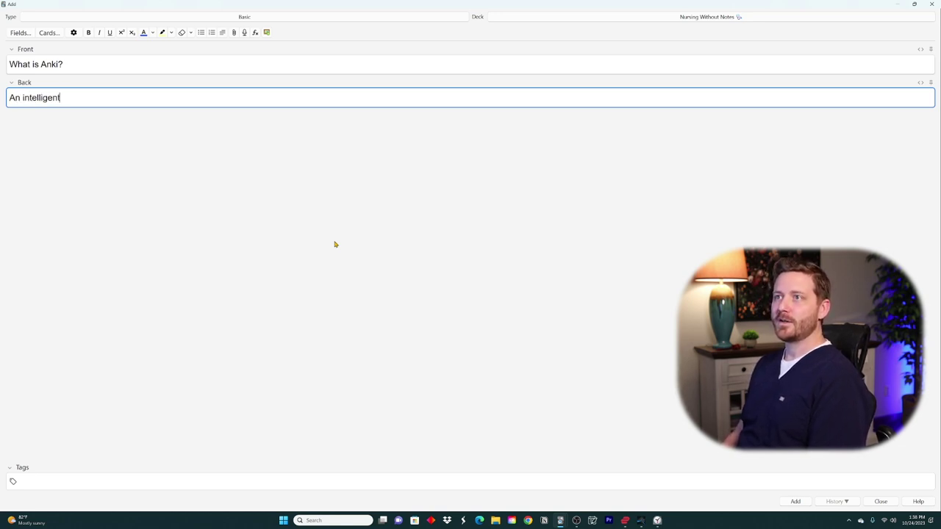
pyautogui.press('BackSpace')
pyautogui.press('BackSpace')
pyautogui.press('BackSpace')
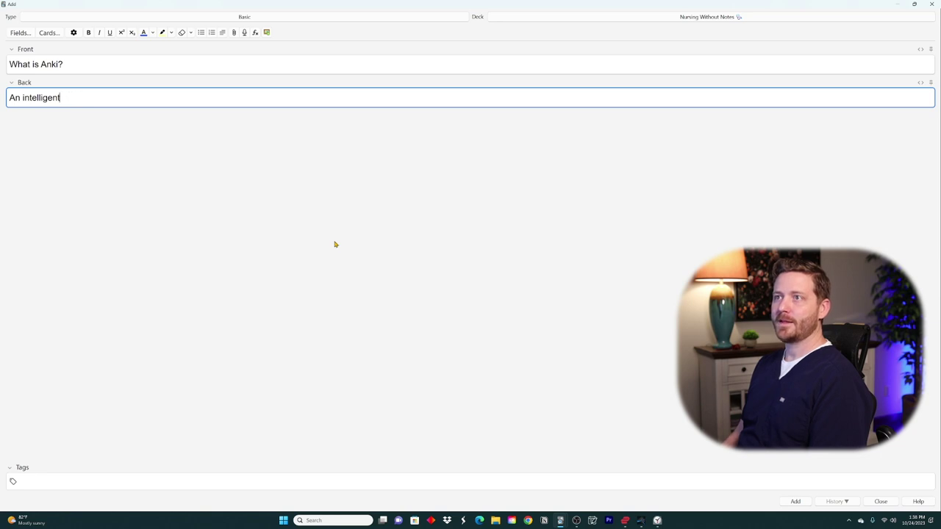
pyautogui.write('lashcard system')
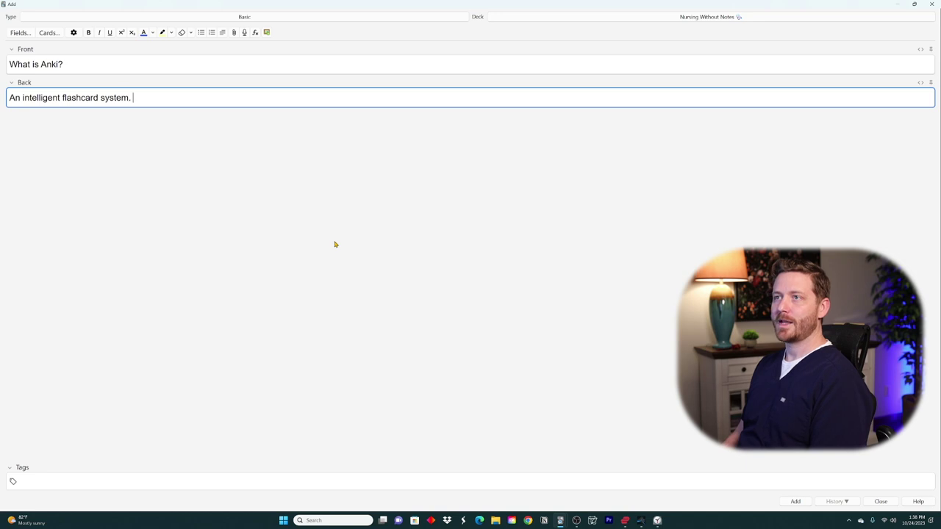
pyautogui.write('.')
pyautogui.click(377, 250)
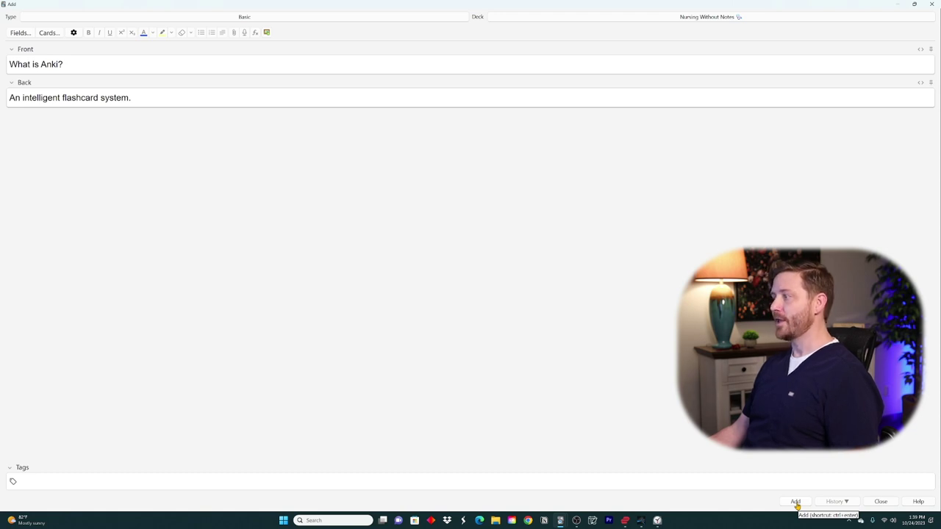
pyautogui.click(226, 102)
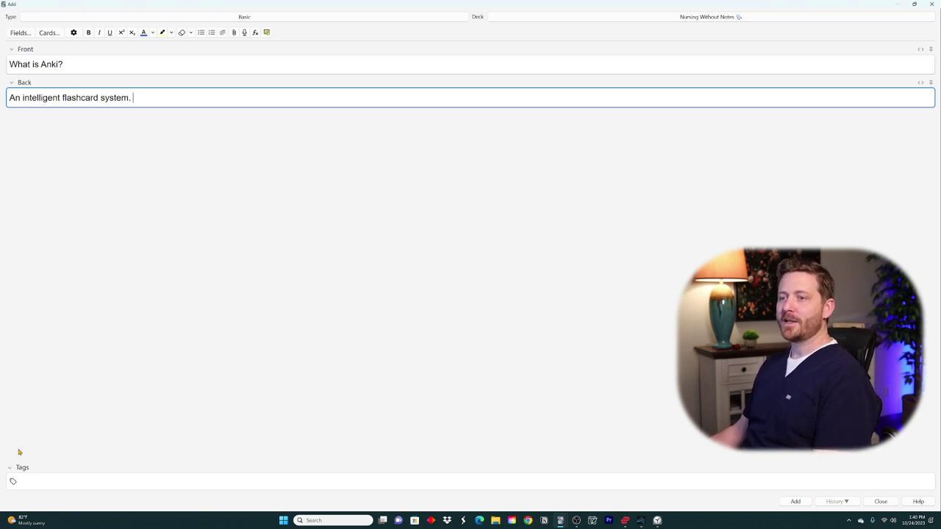
# Step: Tag the card with Anki, Flashcards and Tutorial
pyautogui.click(93, 482)
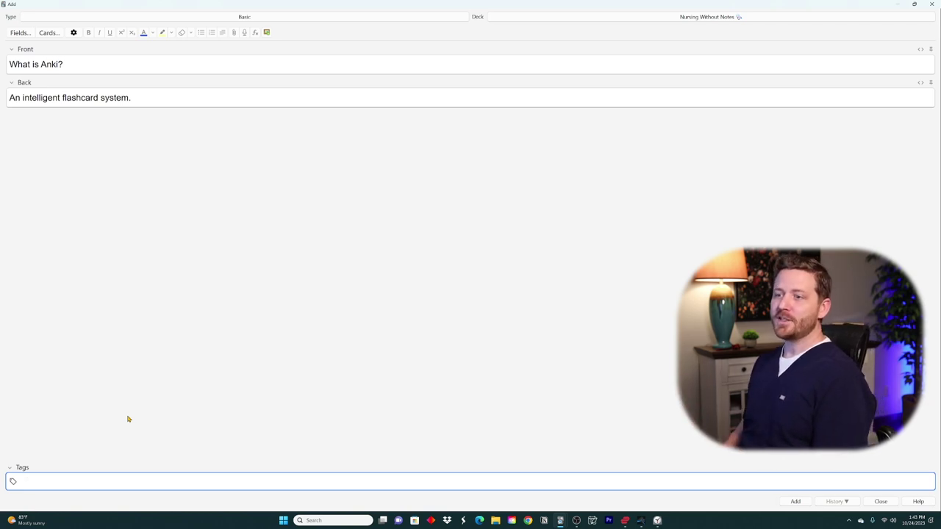
pyautogui.write('Anki')
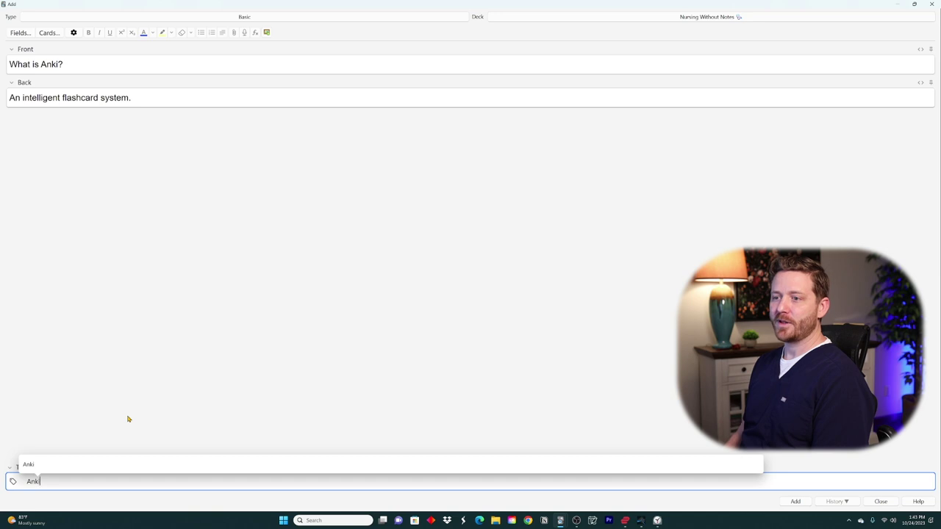
pyautogui.click(34, 466)
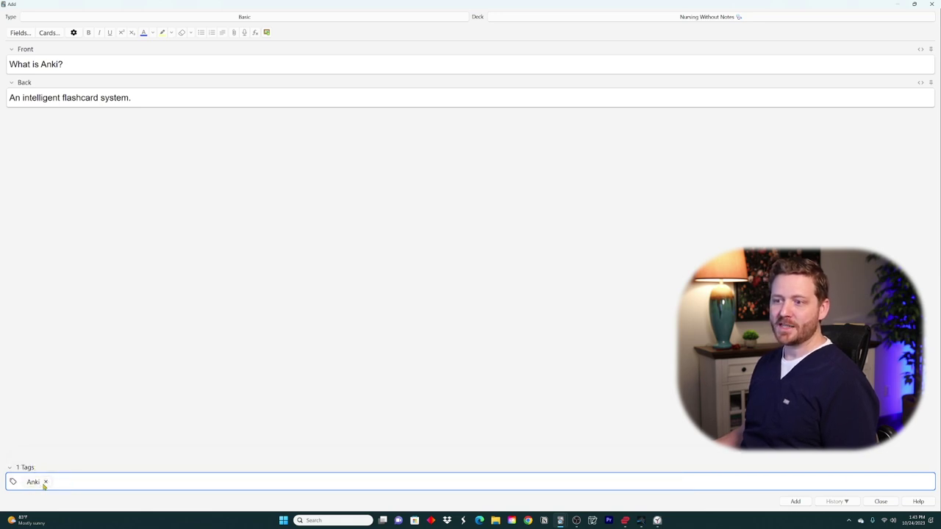
pyautogui.click(93, 483)
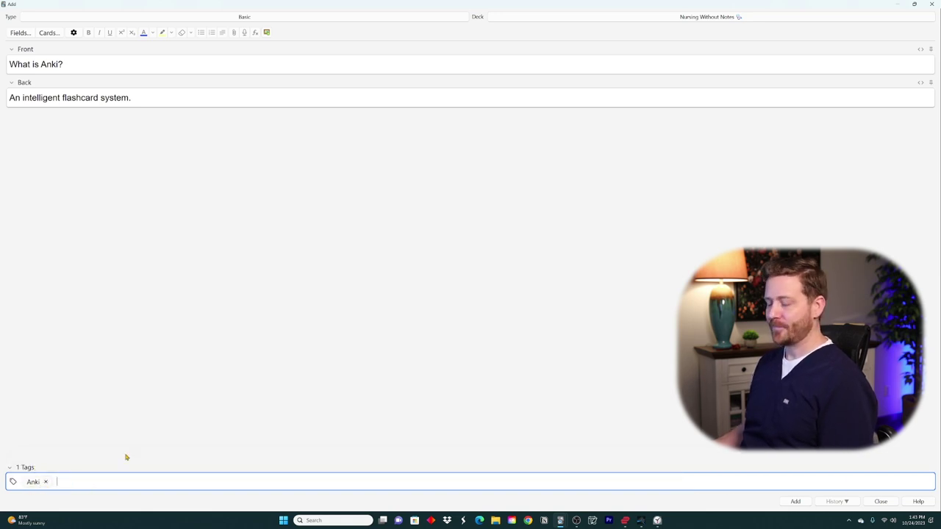
pyautogui.write('Flashcar')
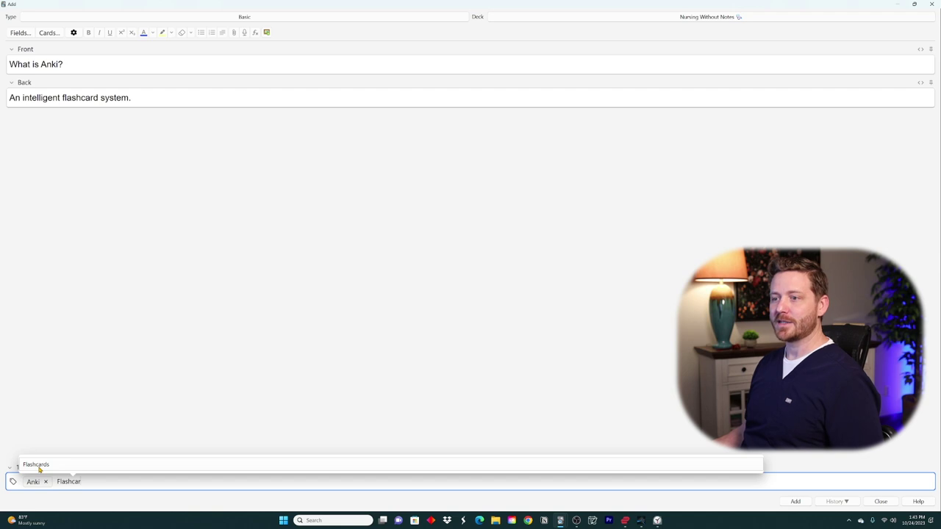
pyautogui.click(39, 469)
pyautogui.write('Tutorial')
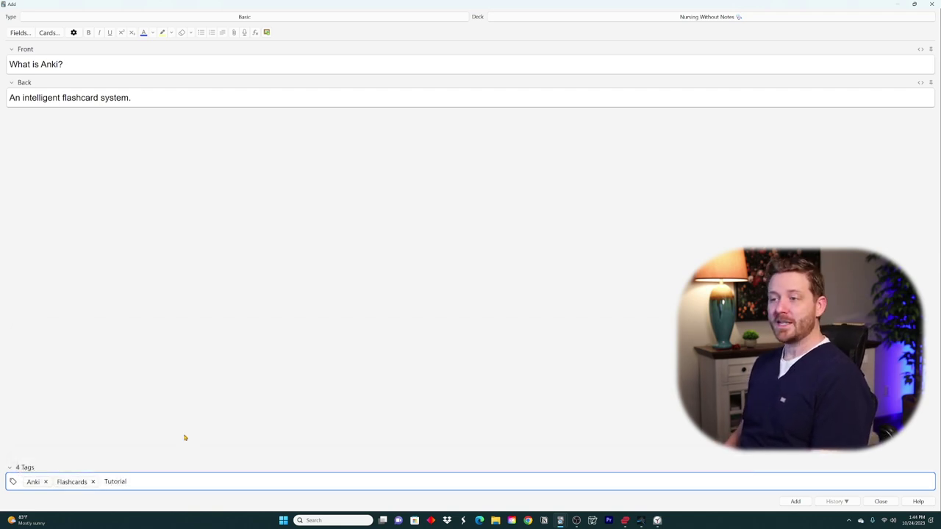
pyautogui.press('space')
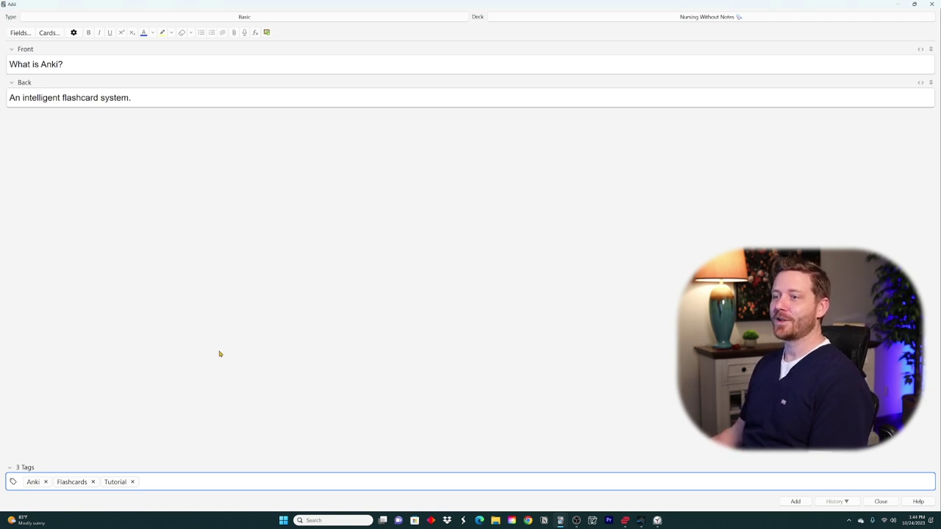
pyautogui.click(223, 295)
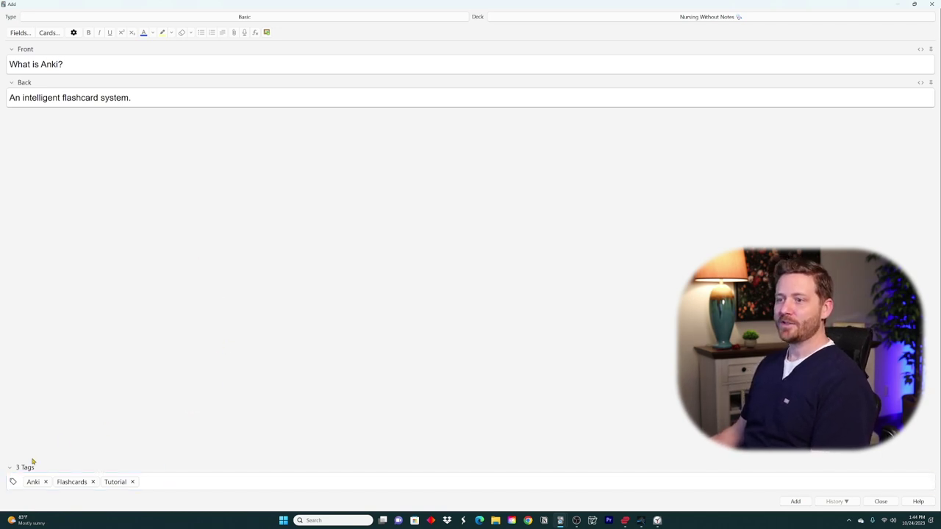
# Step: Give the card the hierarchical tag Nursing::Without::Notes and add the finished card to the deck
pyautogui.click(170, 489)
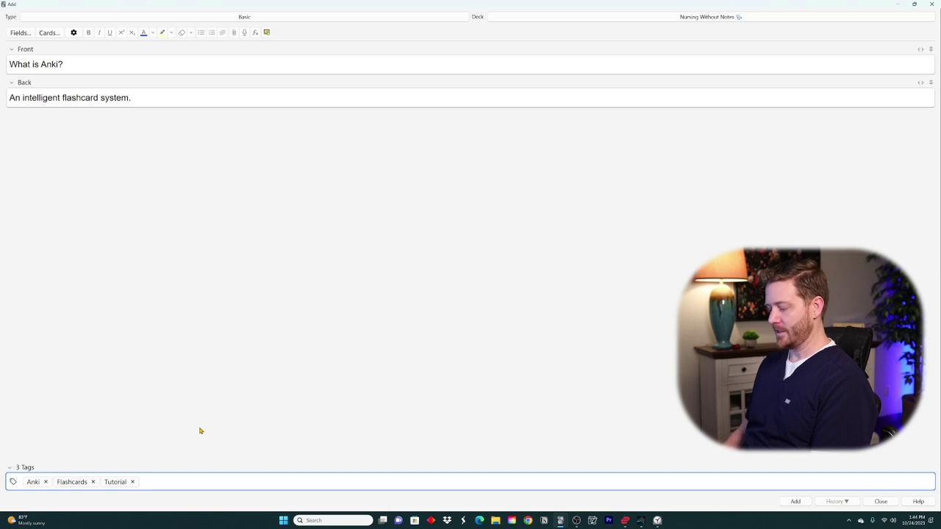
pyautogui.write('Nursing')
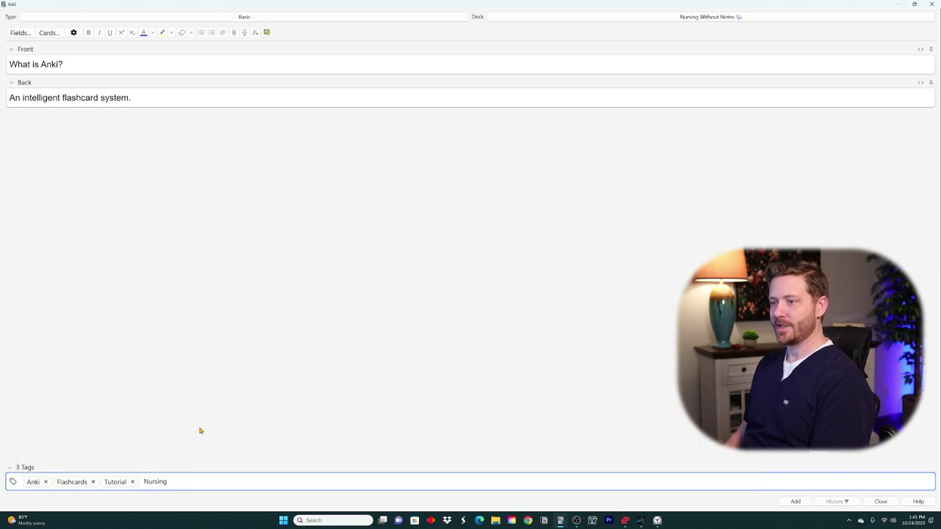
pyautogui.write('::Without::')
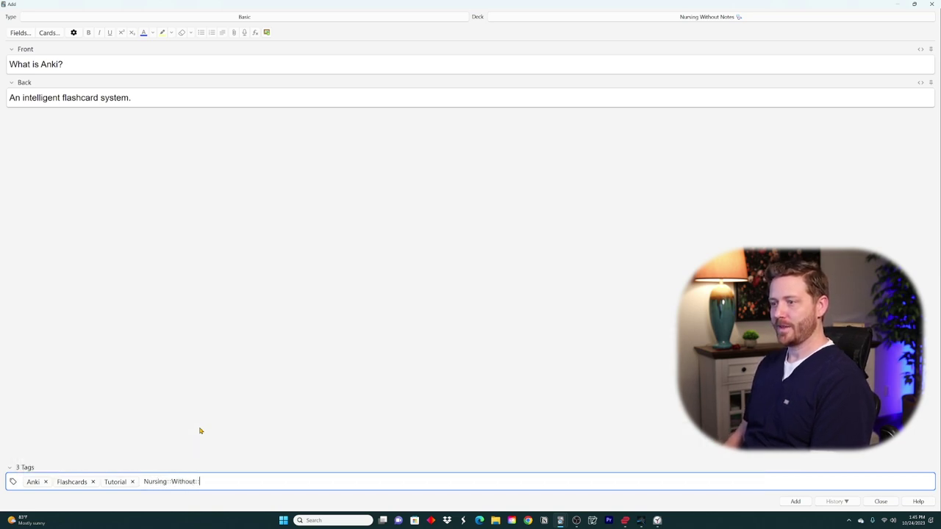
pyautogui.write('Notes')
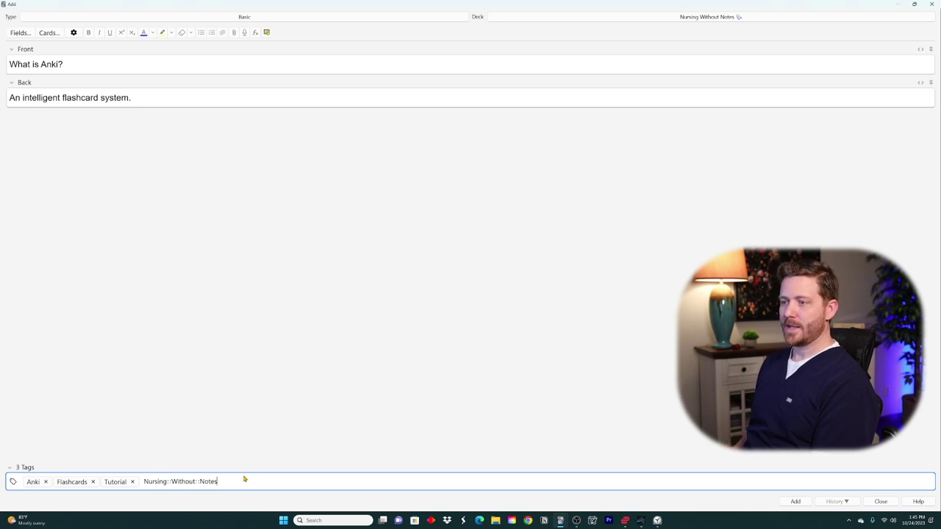
pyautogui.press('Return')
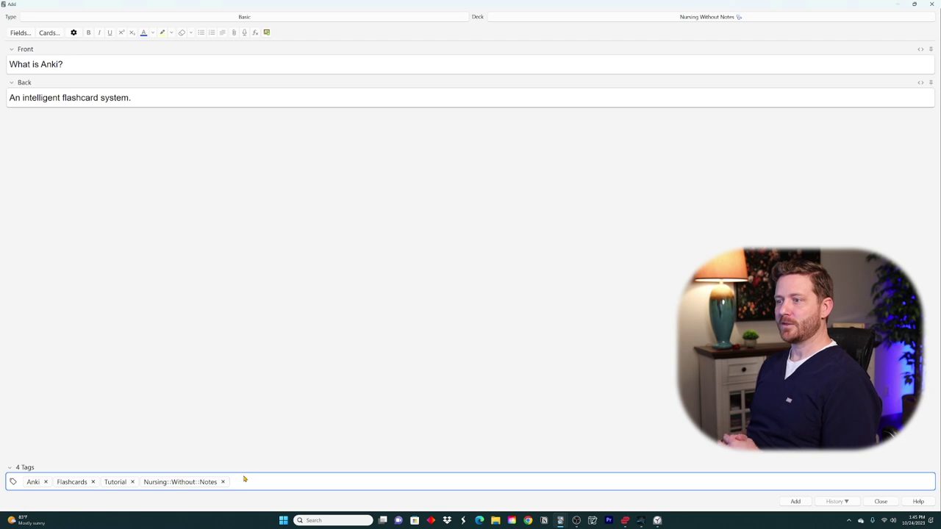
pyautogui.click(202, 212)
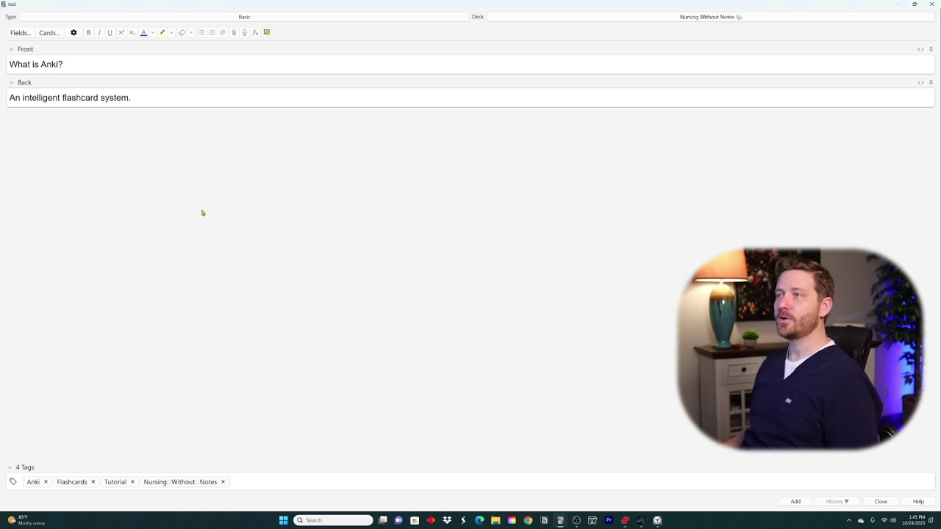
pyautogui.hotkey('ctrl', 'Return')
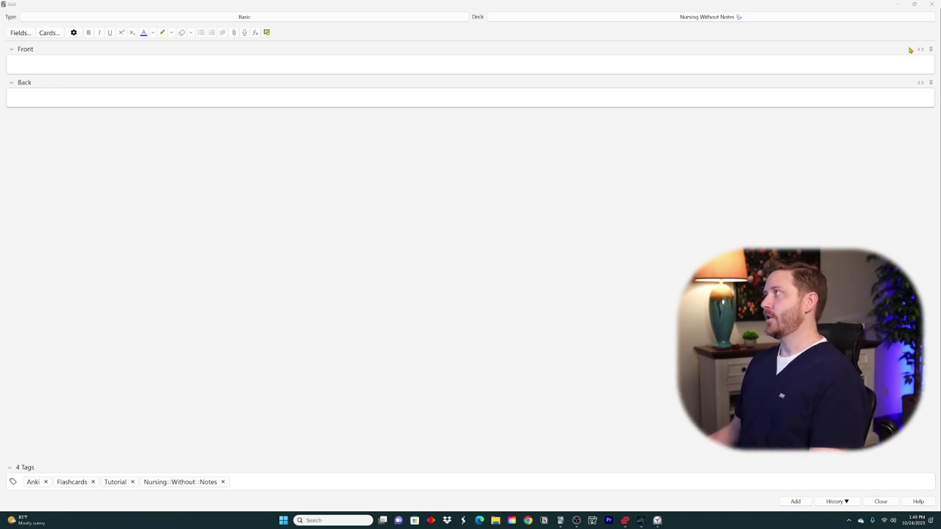
# Step: Finish adding cards and start a study session on the Nursing Without Notes deck
pyautogui.click(933, 4)
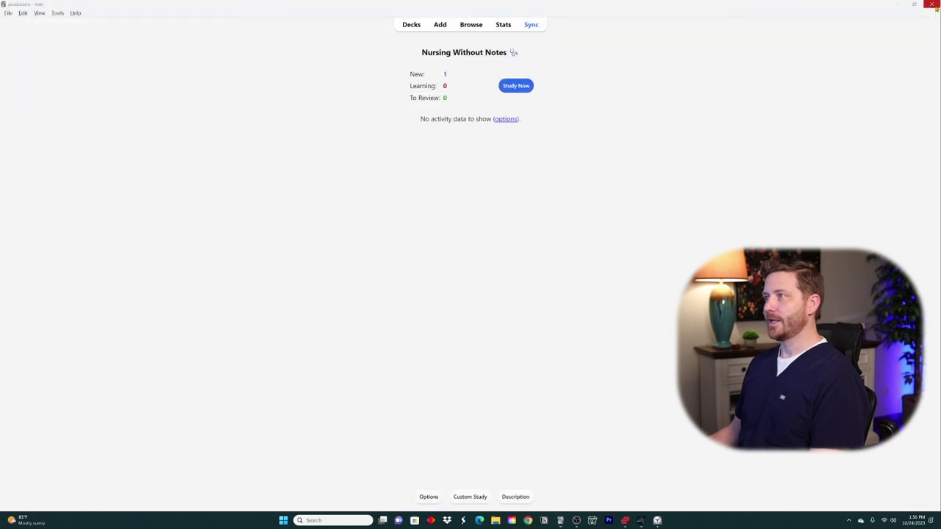
pyautogui.press('d')
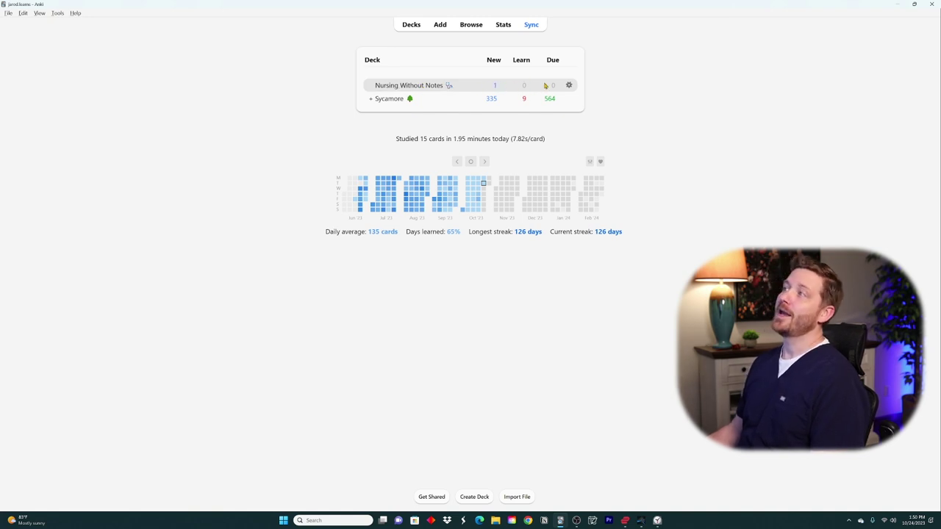
pyautogui.click(421, 86)
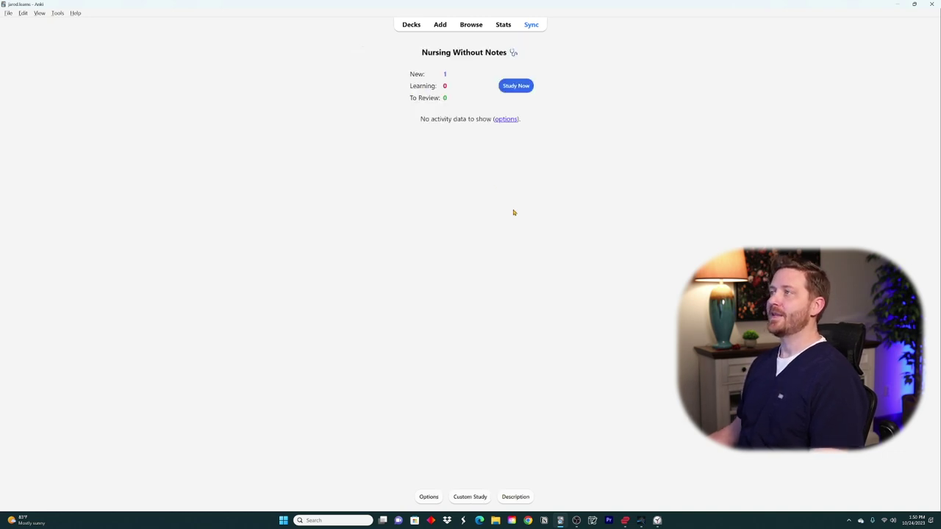
pyautogui.click(517, 86)
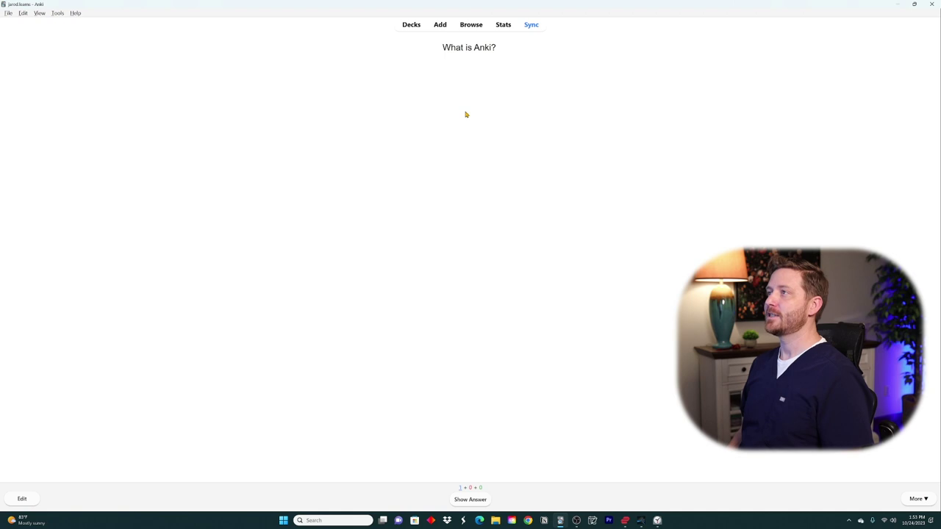
# Step: Review the "What is Anki?" card twice, revealing its answer each time and rating it Good, then Again
pyautogui.press('space')
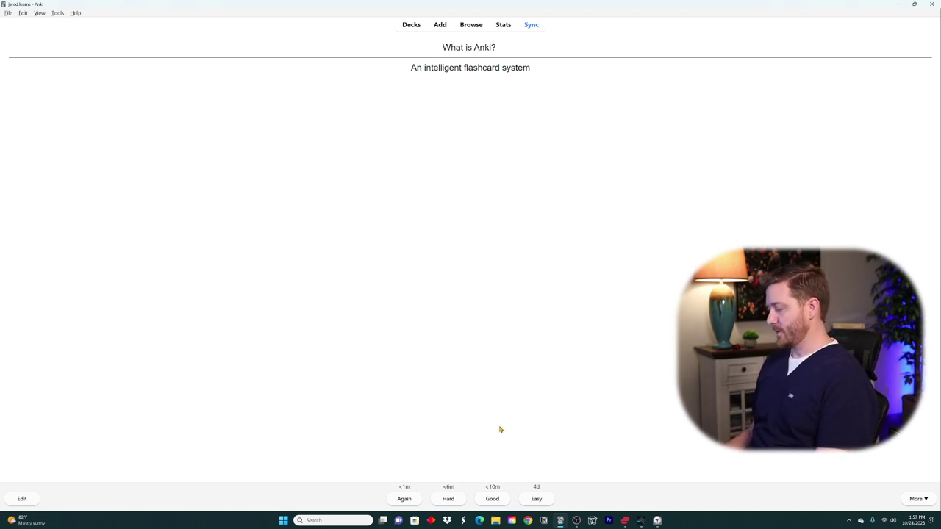
pyautogui.press('space')
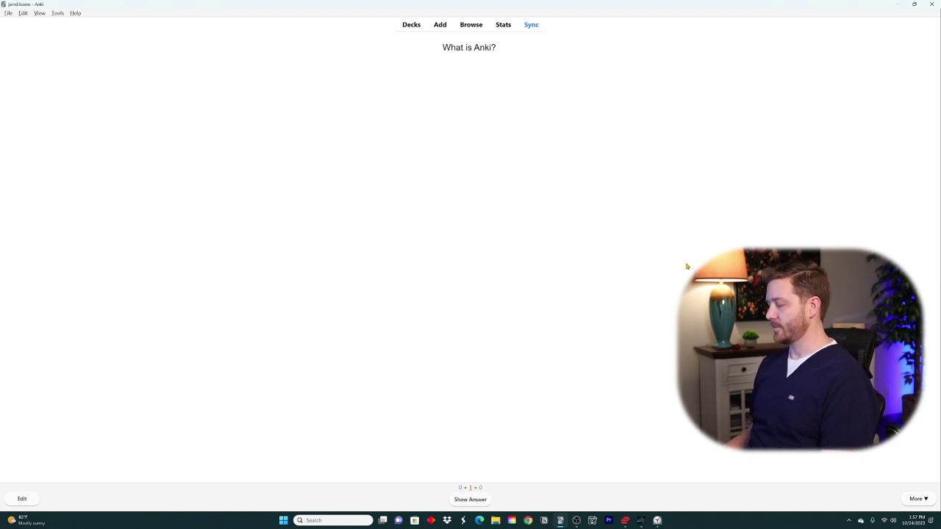
pyautogui.press('space')
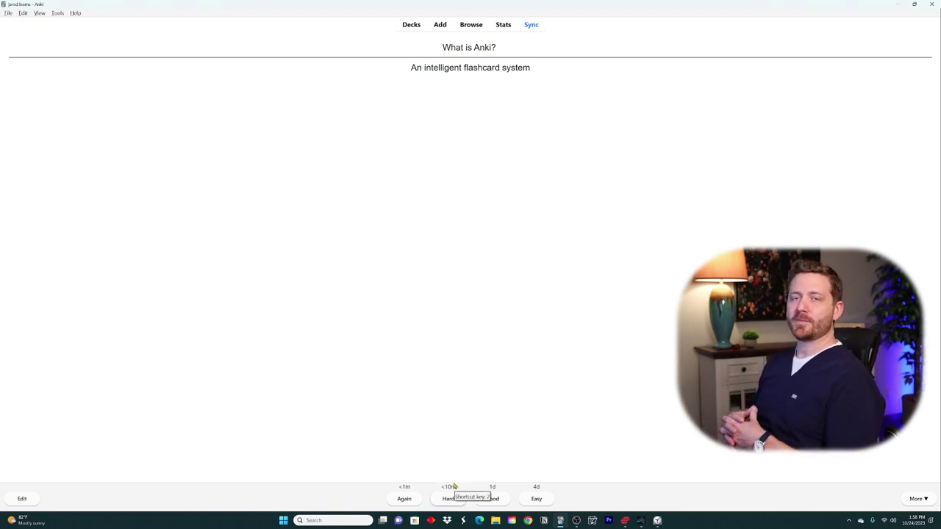
pyautogui.click(402, 500)
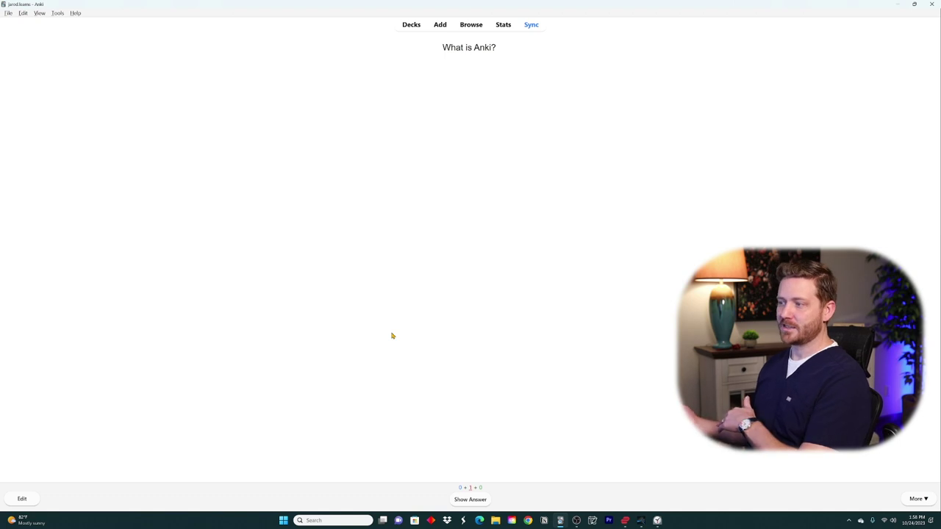
# Step: Leave the study session and start a new note of type Cloze in the Nursing Without Notes deck
pyautogui.click(412, 27)
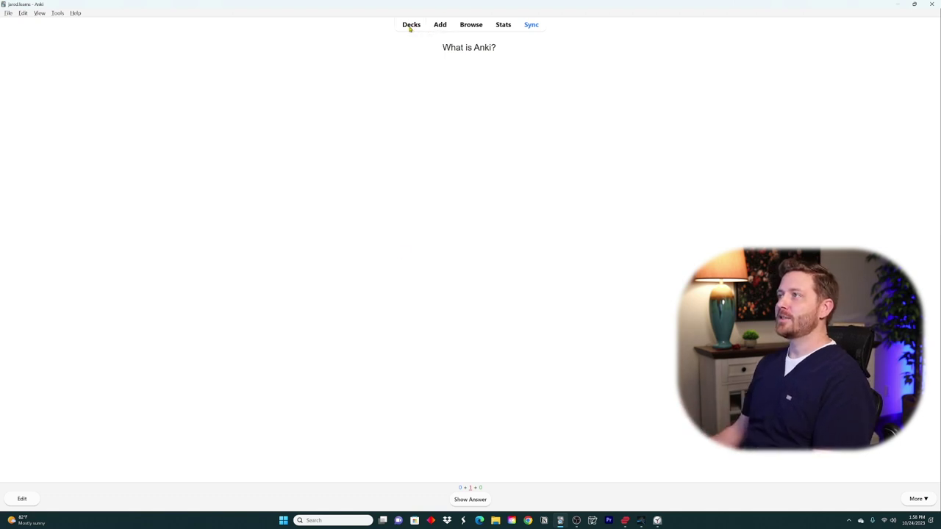
pyautogui.press('s')
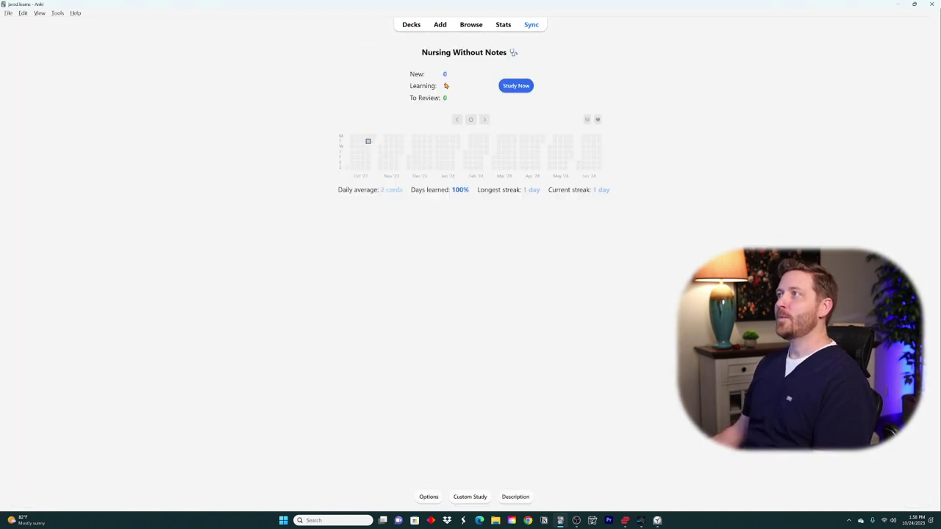
pyautogui.click(440, 25)
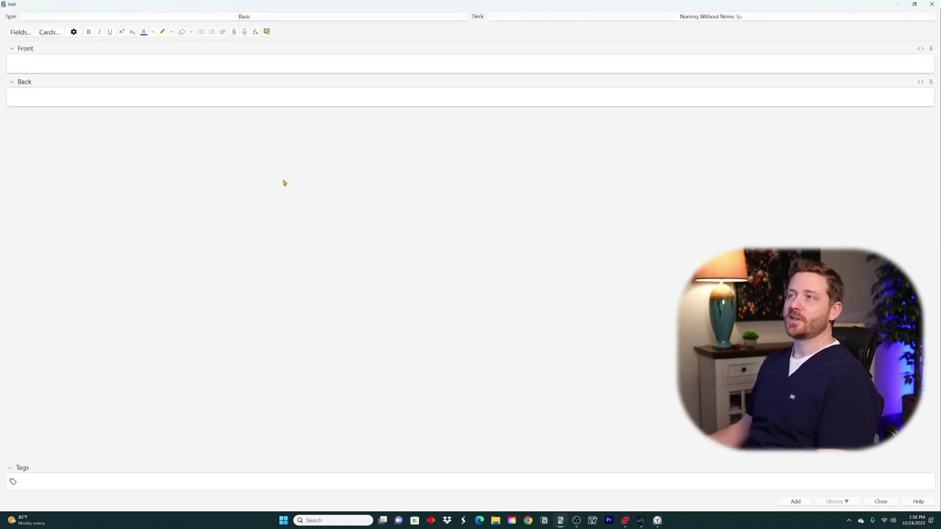
pyautogui.hotkey('ctrl', 'n')
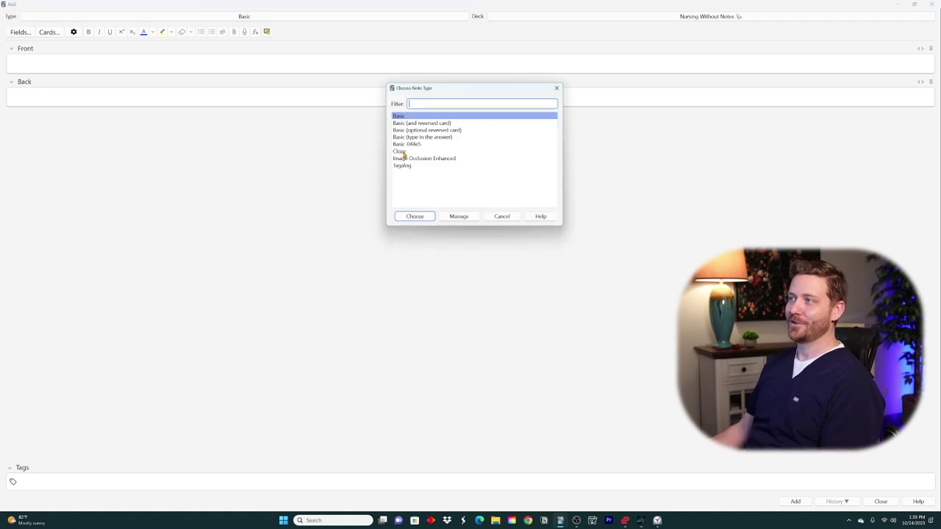
pyautogui.doubleClick(402, 151)
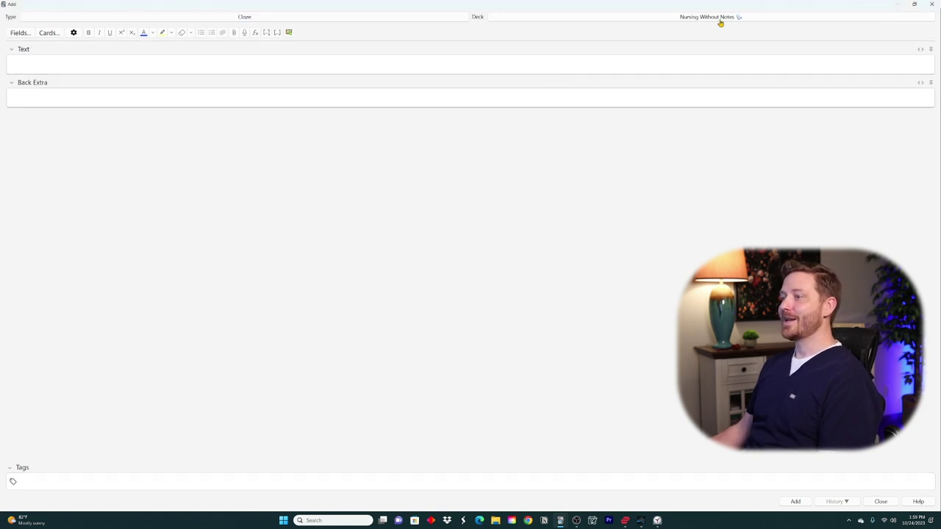
# Step: Tag the new cloze note with Anki, Flashcards and Tutorial
pyautogui.click(122, 480)
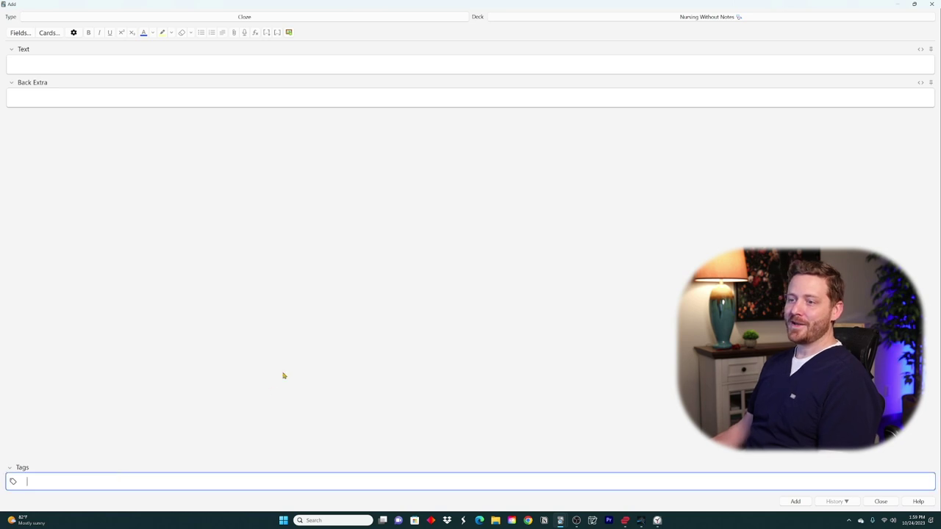
pyautogui.write('Anki')
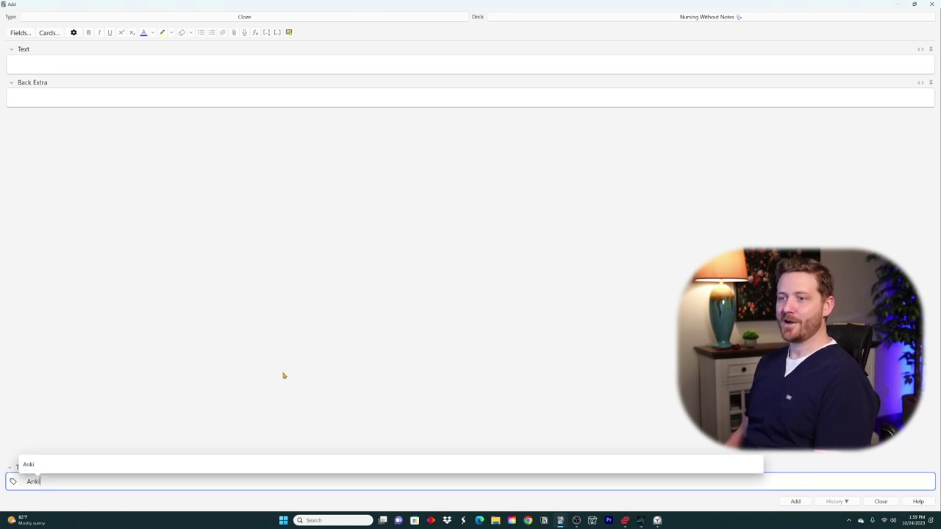
pyautogui.press('Return')
pyautogui.write('Fl')
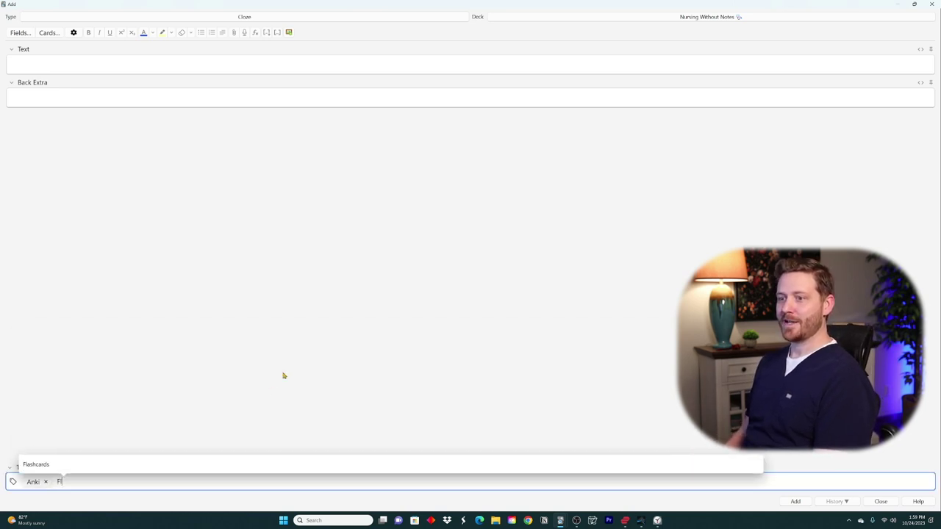
pyautogui.press('Down')
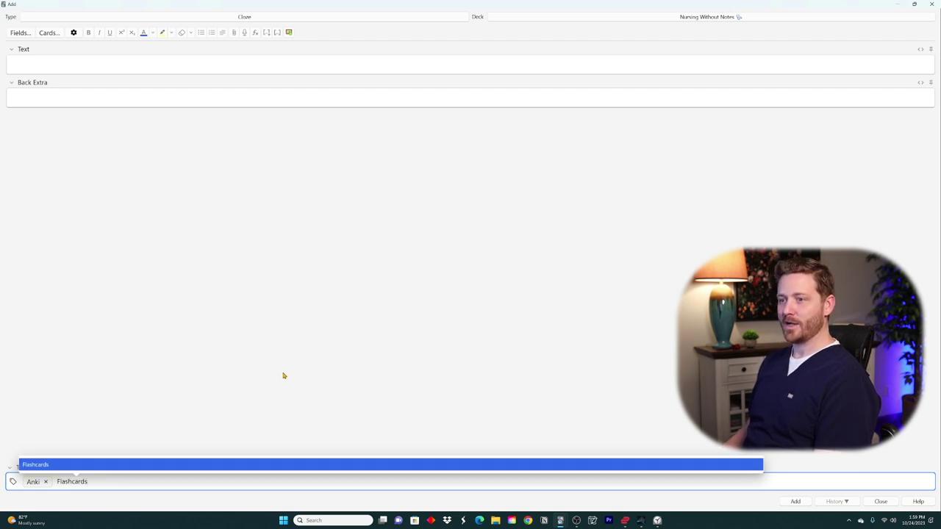
pyautogui.press('Return')
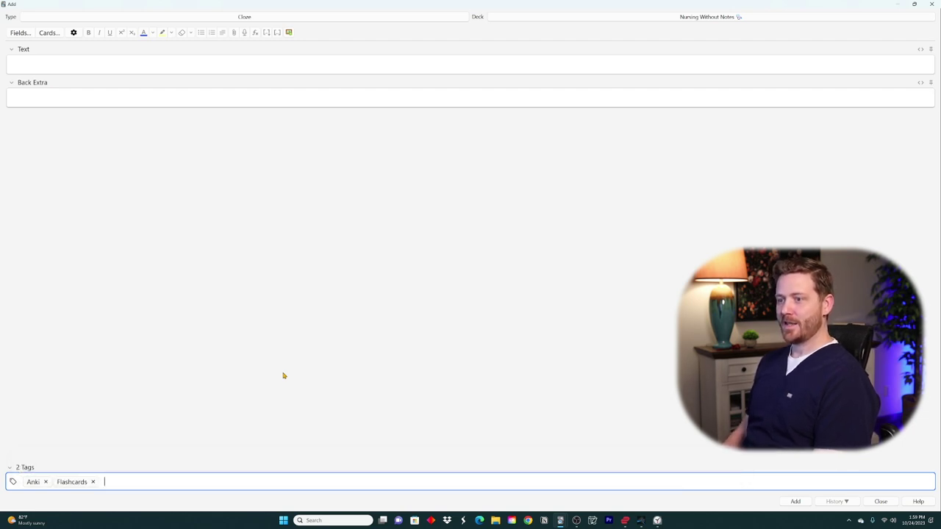
pyautogui.write('Tut')
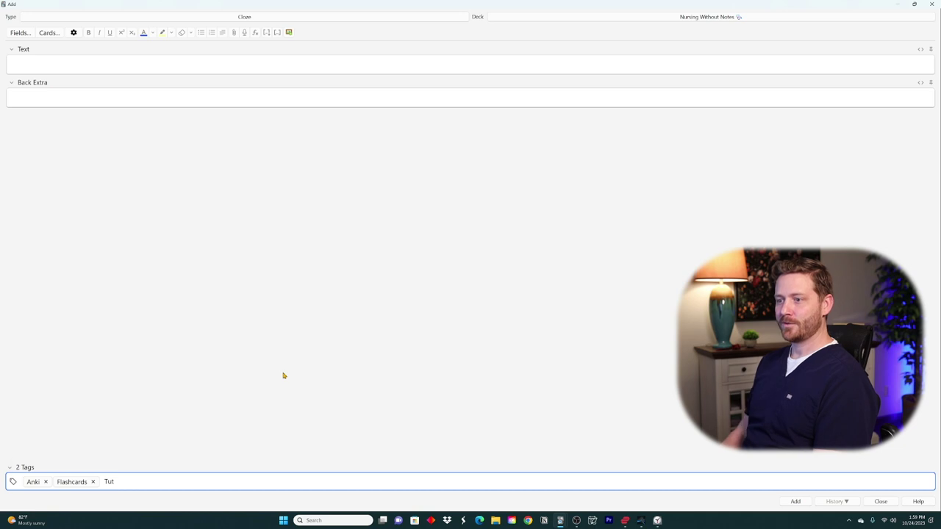
pyautogui.press('BackSpace')
pyautogui.write('tor')
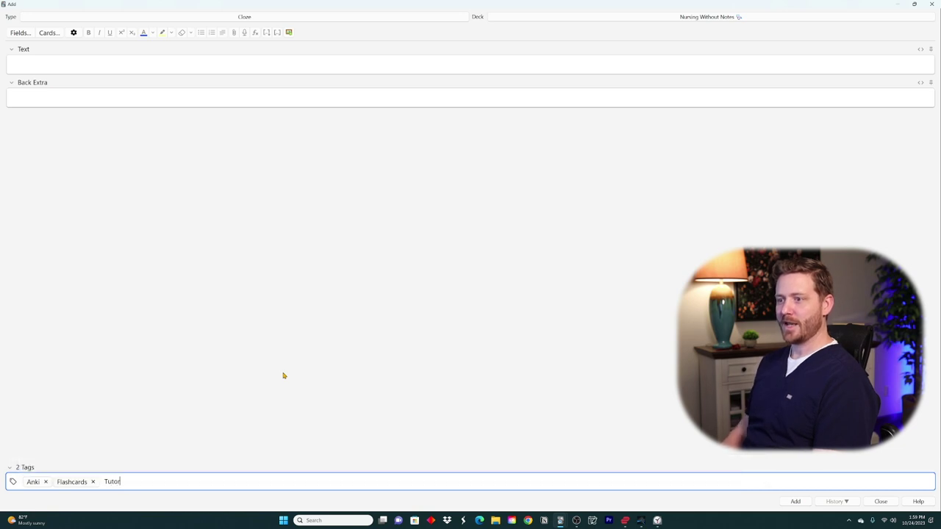
pyautogui.write('ial N')
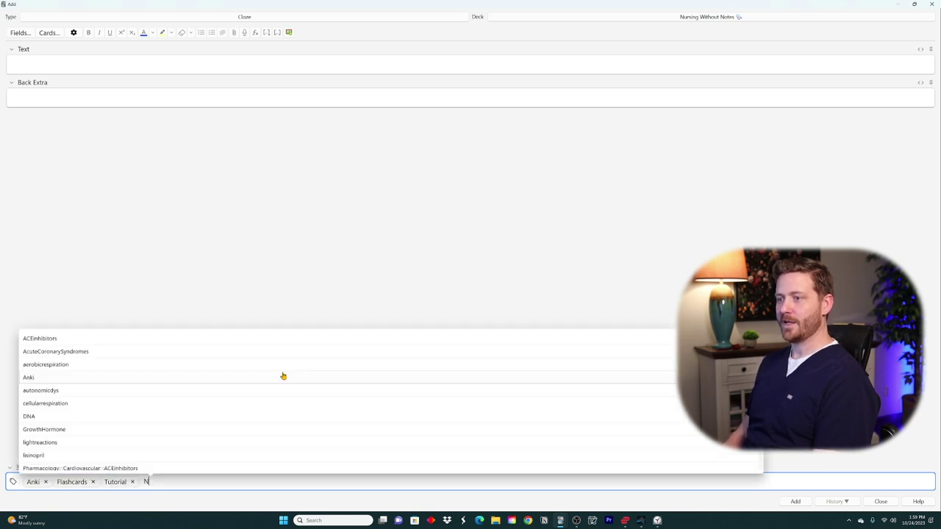
# Step: Give the cloze note the hierarchical tag Nursing::Without::Notes
pyautogui.write('ursing::Without::')
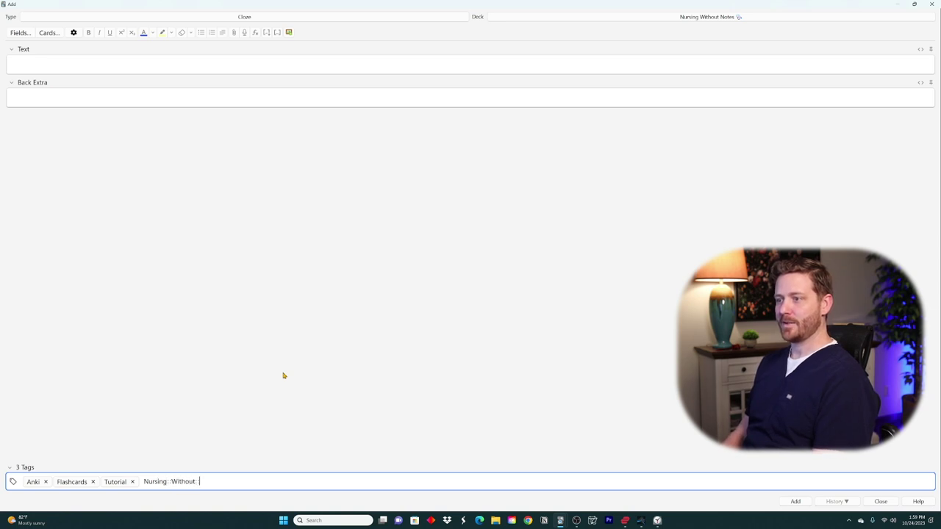
pyautogui.write('Notes')
pyautogui.press('Return')
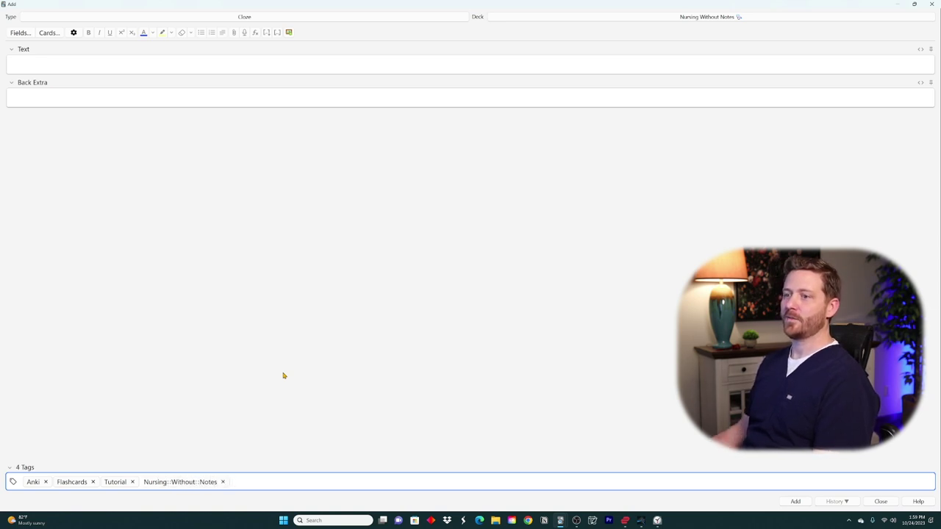
pyautogui.click(282, 320)
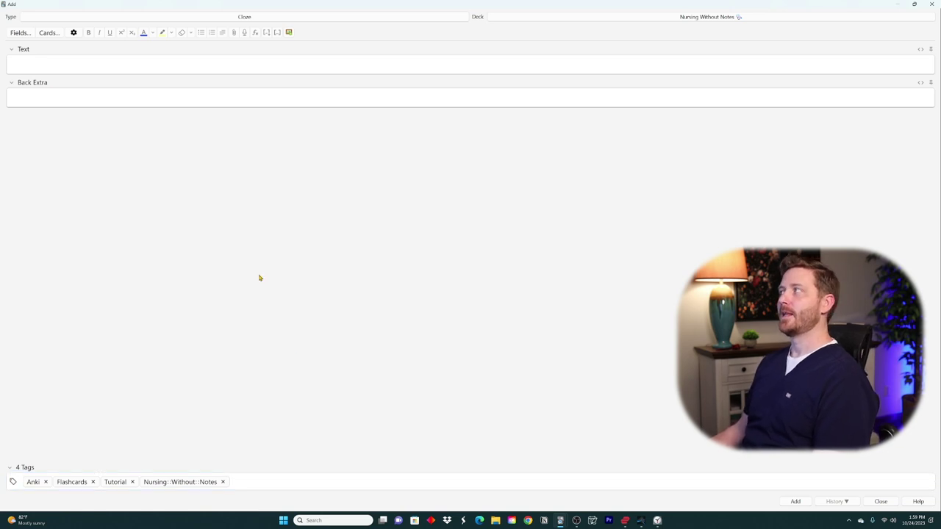
# Step: Enter "Anki is an intelligent flashcard system and this is a cloze deletion card type." as the note's main text
pyautogui.press('Tab')
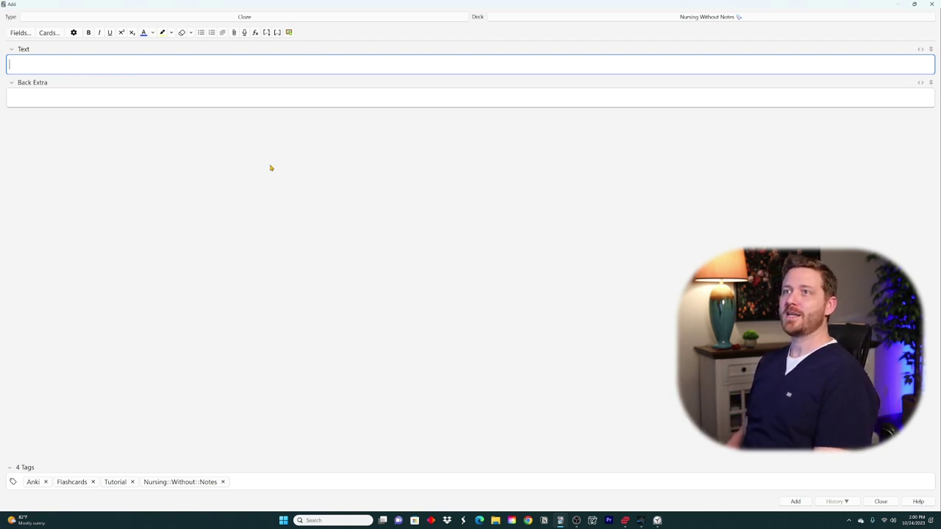
pyautogui.write('Anki is an int')
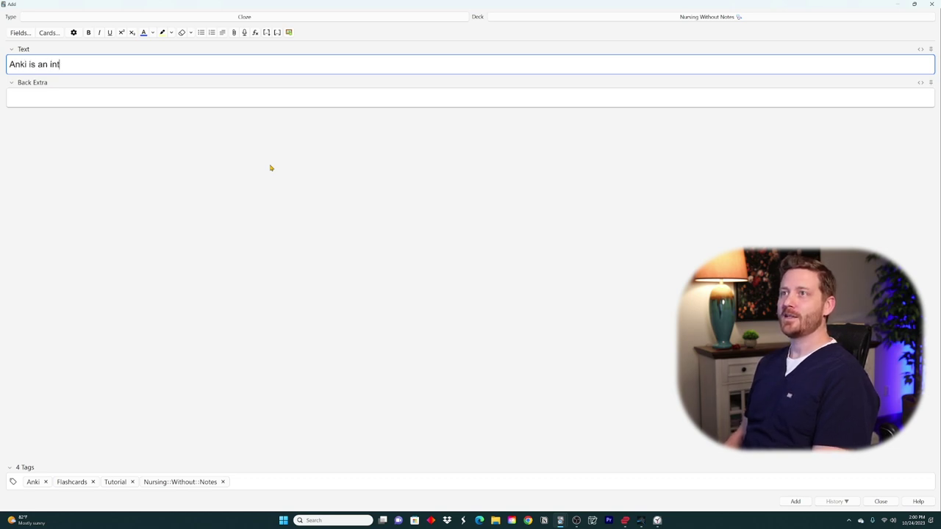
pyautogui.write('elligent flashcard styystem an')
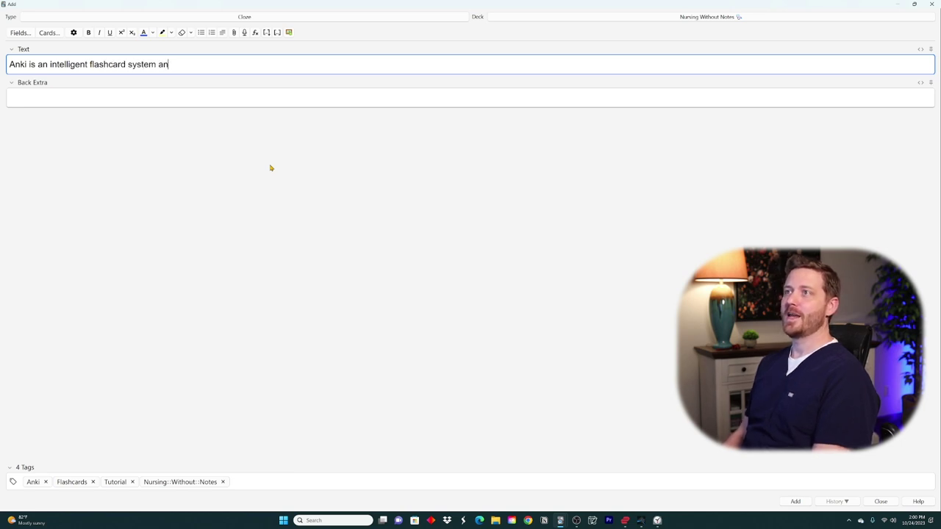
pyautogui.write('d this is a cloz')
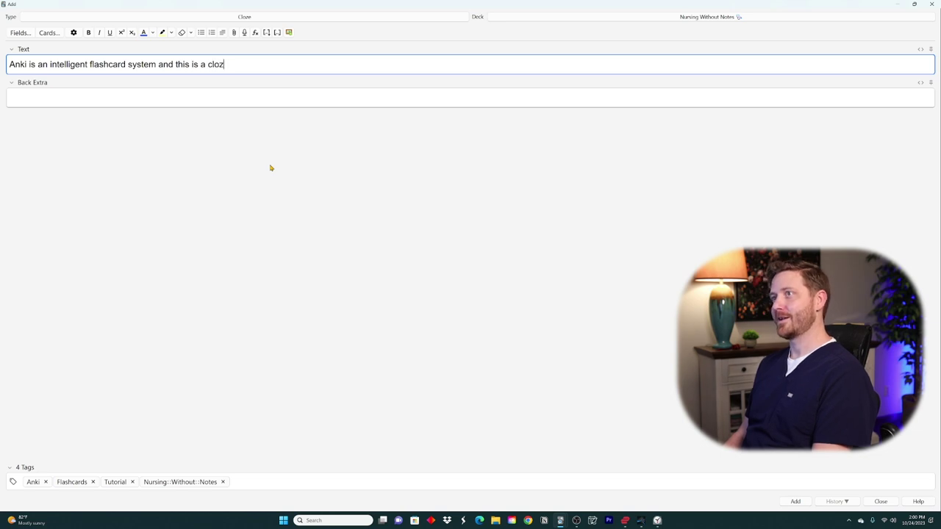
pyautogui.write('e dettion card typ')
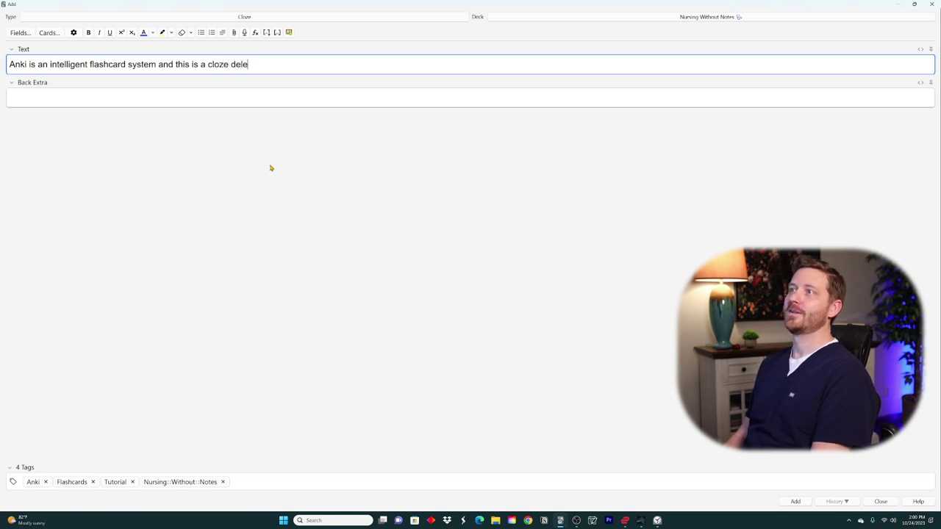
pyautogui.write('e.')
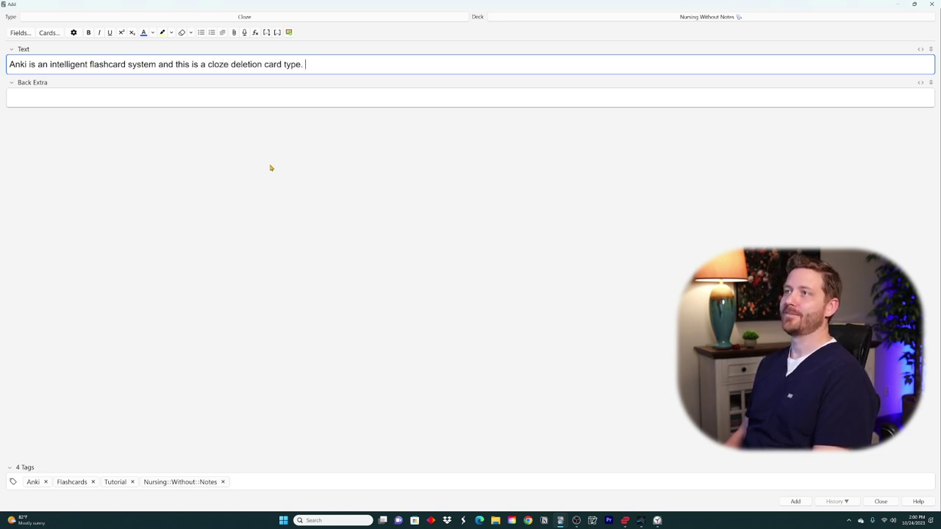
pyautogui.press('Tab')
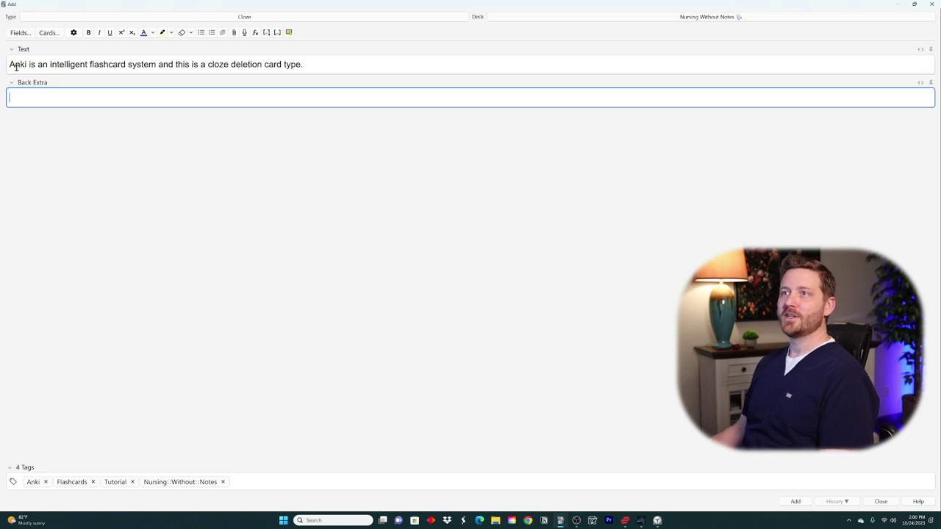
# Step: Turn the word "Anki" in the note's text into cloze deletion c1 with the hint "Application"
pyautogui.moveTo(26, 64); pyautogui.dragTo(9, 64)
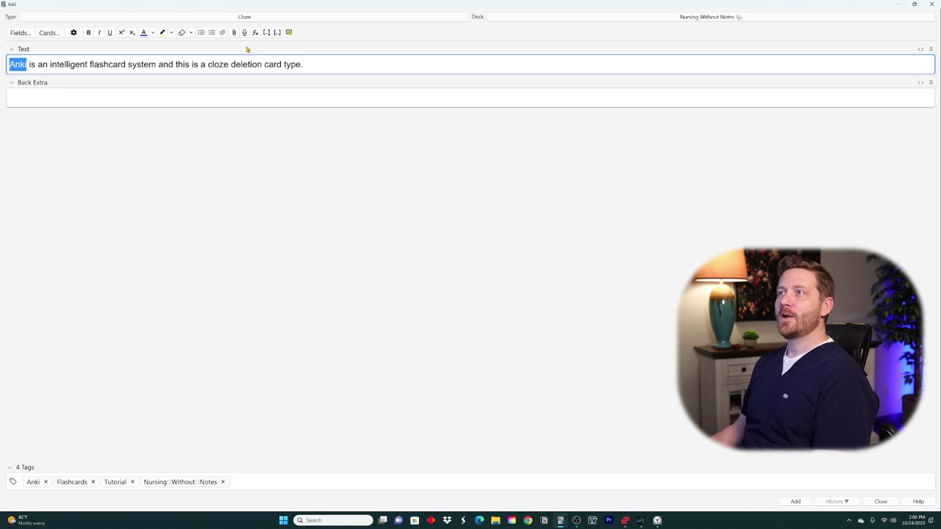
pyautogui.click(266, 32)
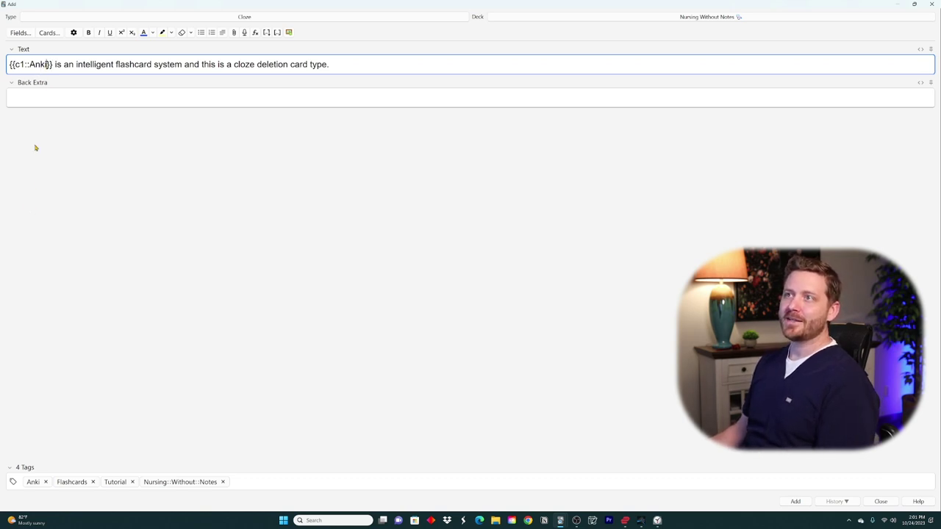
pyautogui.write('::')
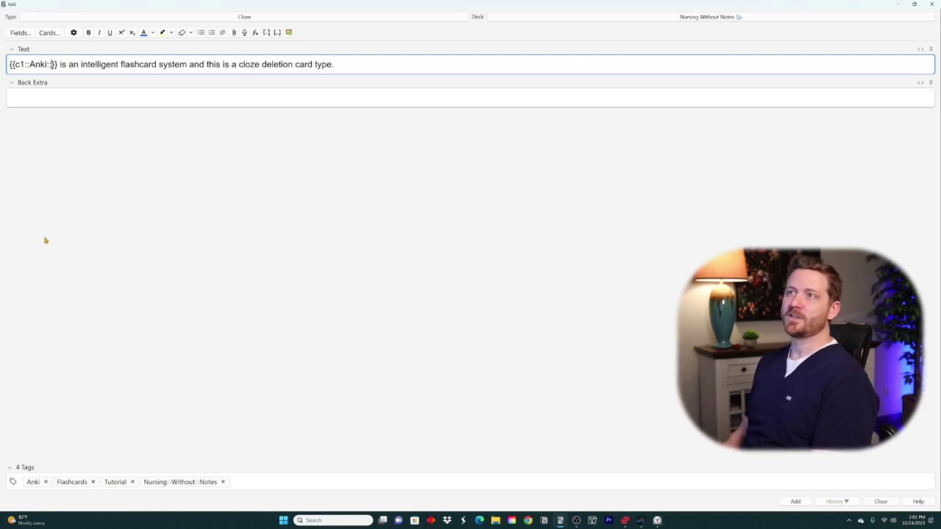
pyautogui.write('Applica')
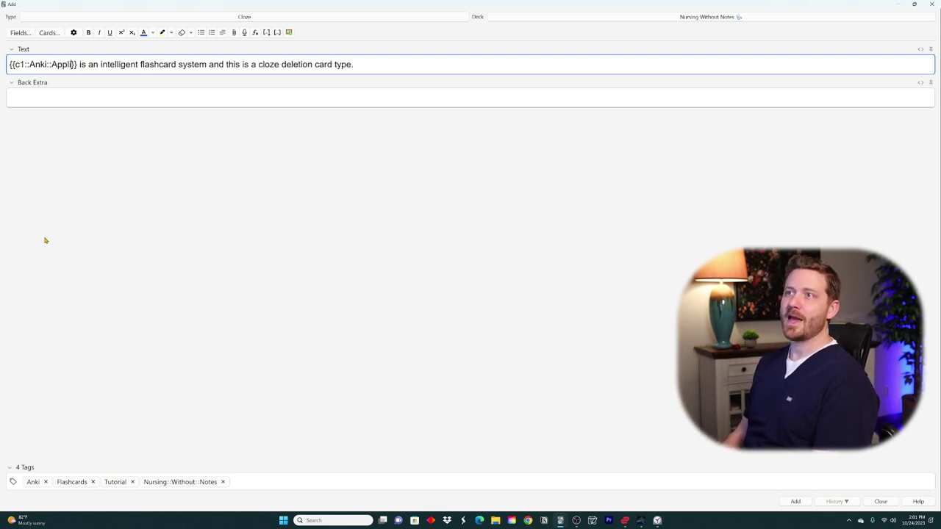
pyautogui.write('tion')
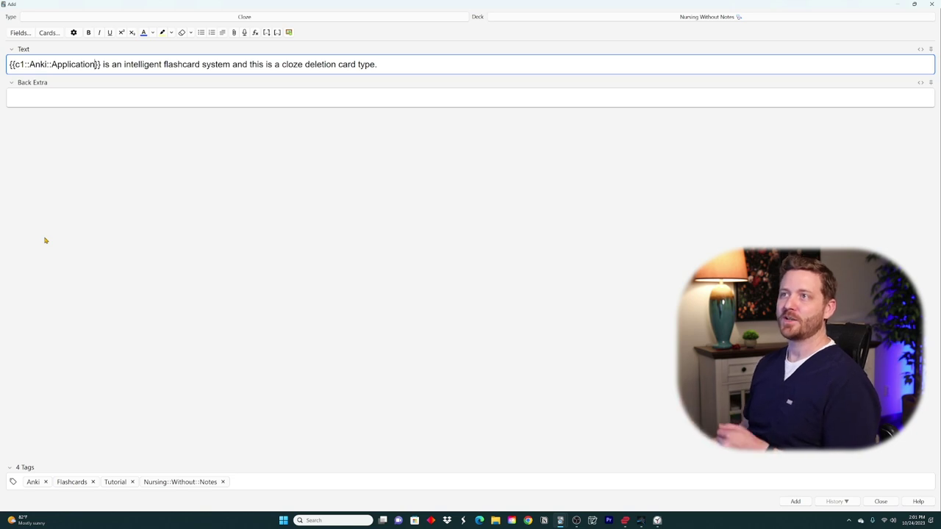
# Step: Add the cloze note with its Back Extra field left empty, and return to the Nursing Without Notes deck overview
pyautogui.click(461, 96)
pyautogui.click(449, 65)
pyautogui.click(430, 96)
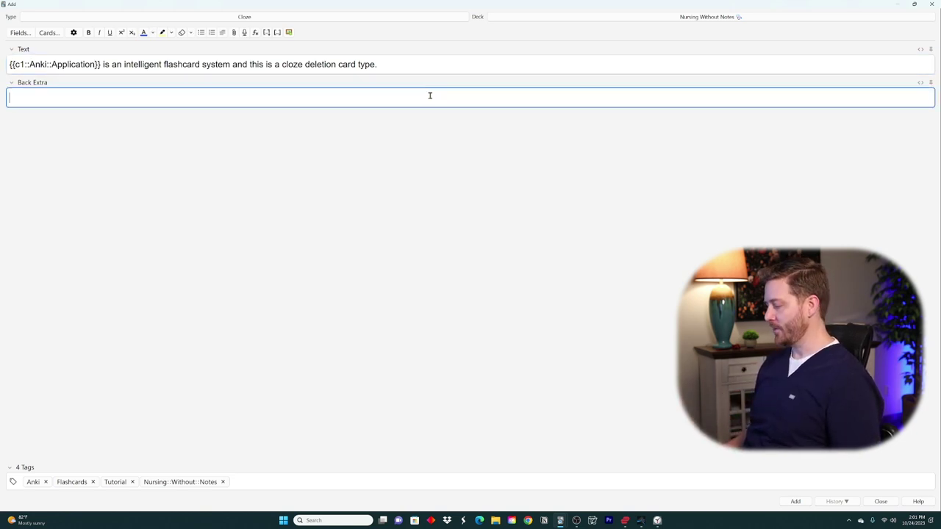
pyautogui.hotkey('ctrl', 'Return')
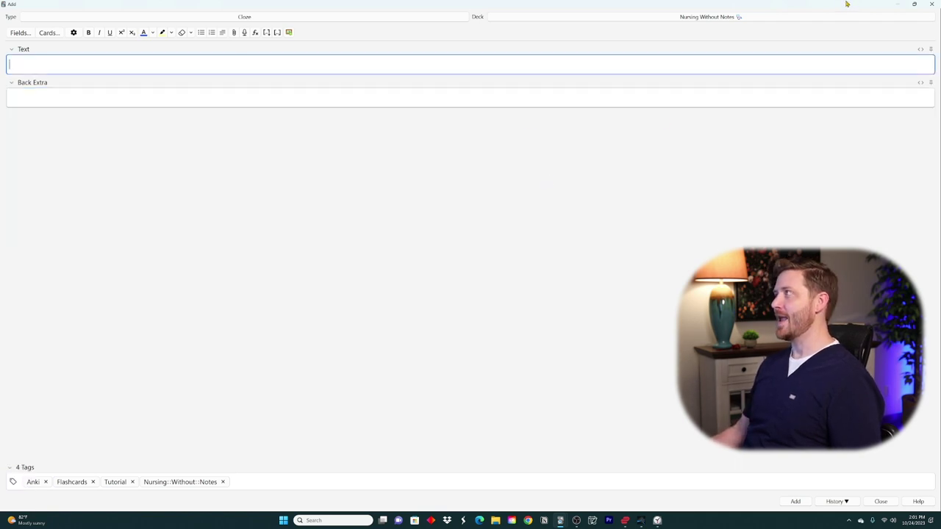
pyautogui.click(894, 6)
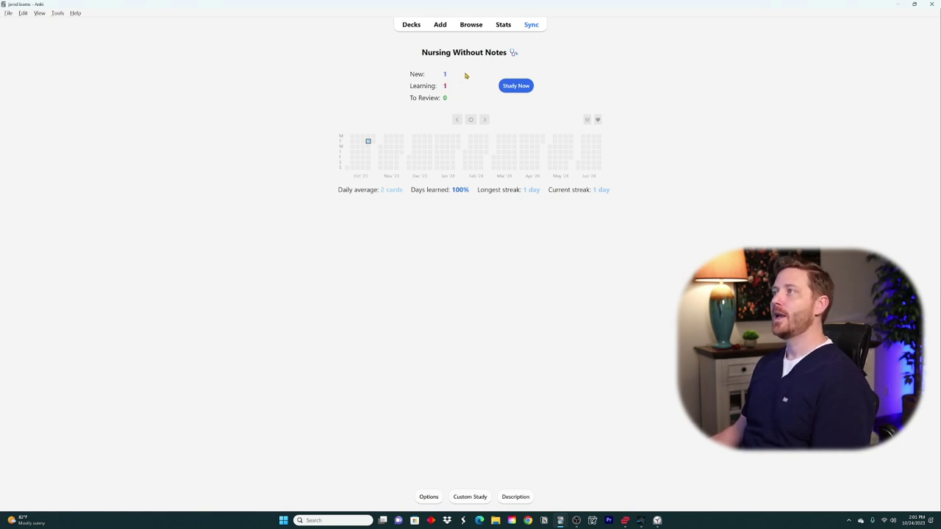
# Step: Study the deck, revealing the "What is Anki?" card and the "Application" cloze card and rating both Good
pyautogui.click(519, 87)
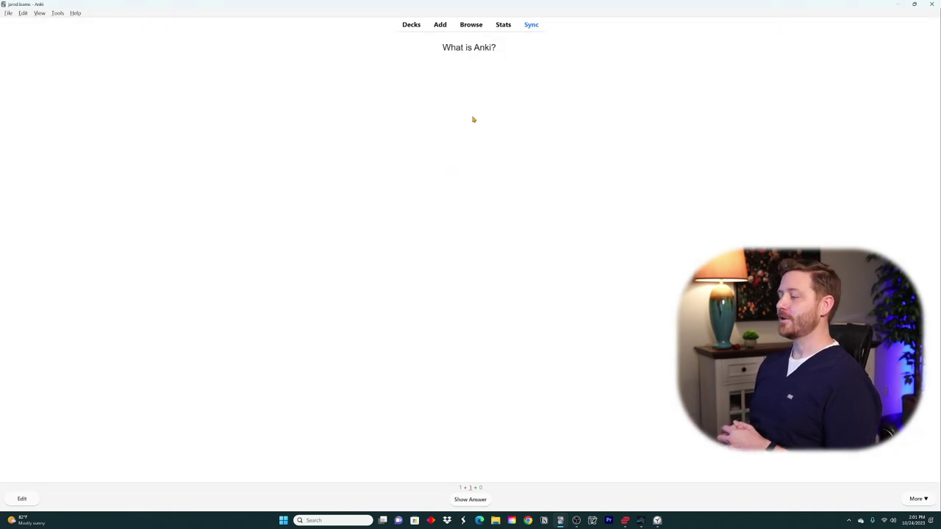
pyautogui.press('space')
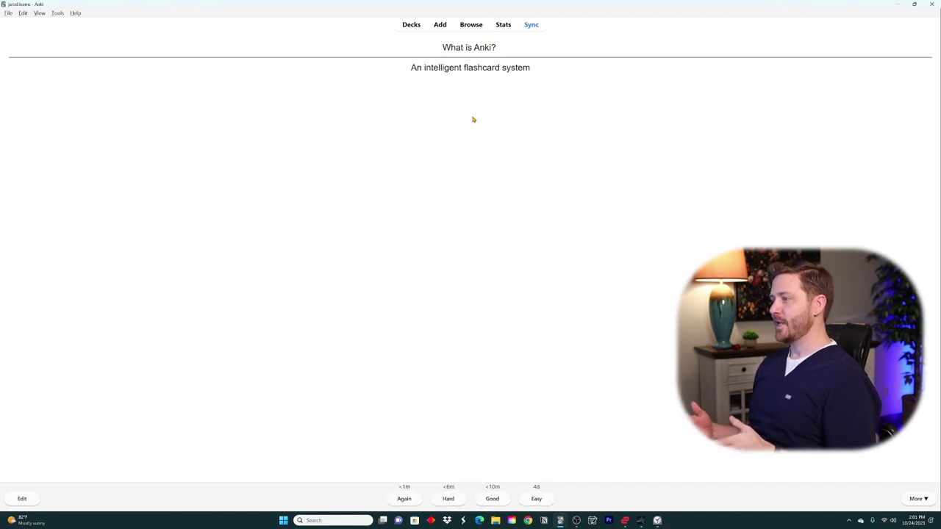
pyautogui.click(490, 499)
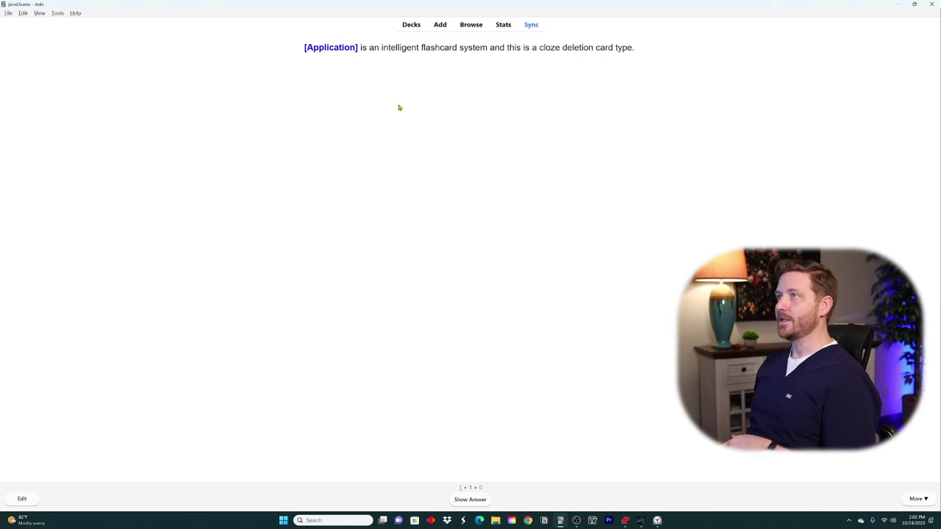
pyautogui.press('space')
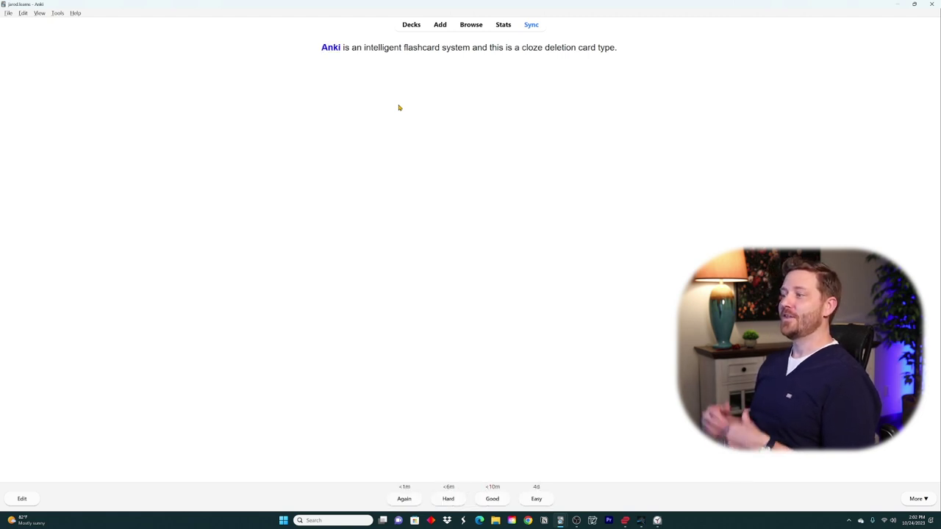
pyautogui.click(492, 499)
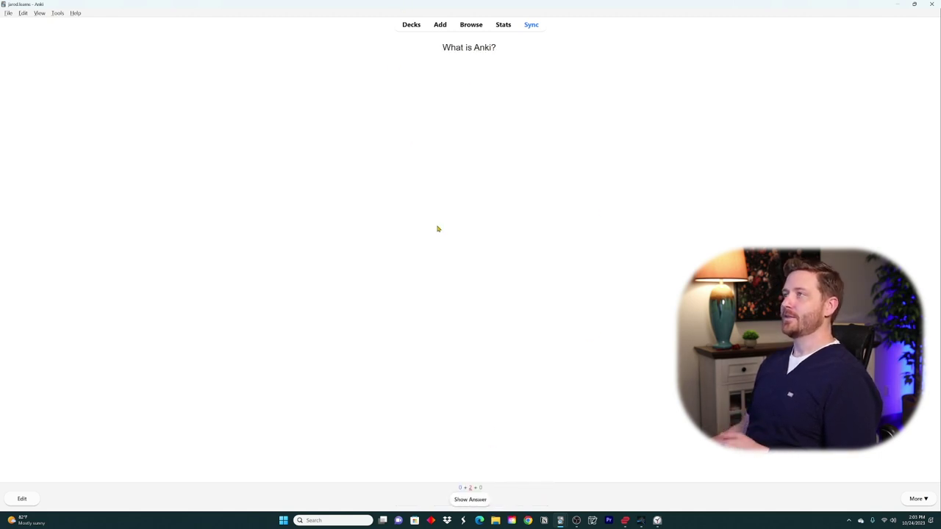
# Step: Undo the last card rating and edit the cloze note so that "cloze deletion" becomes cloze c2
pyautogui.hotkey('ctrl', 'z')
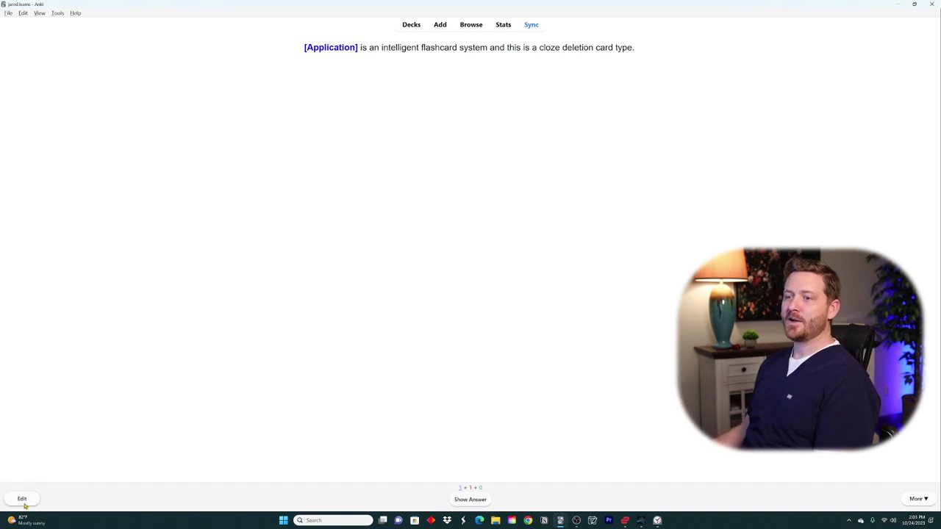
pyautogui.click(23, 500)
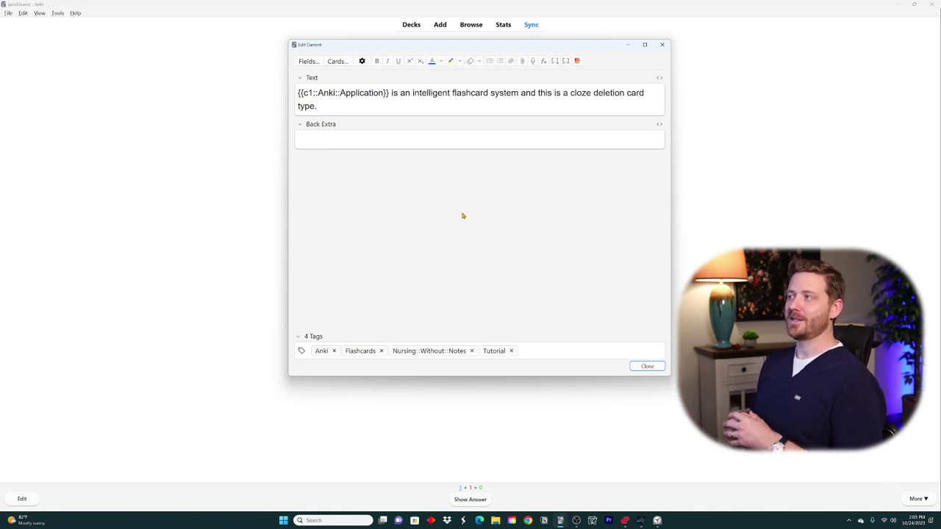
pyautogui.moveTo(571, 93); pyautogui.dragTo(625, 94)
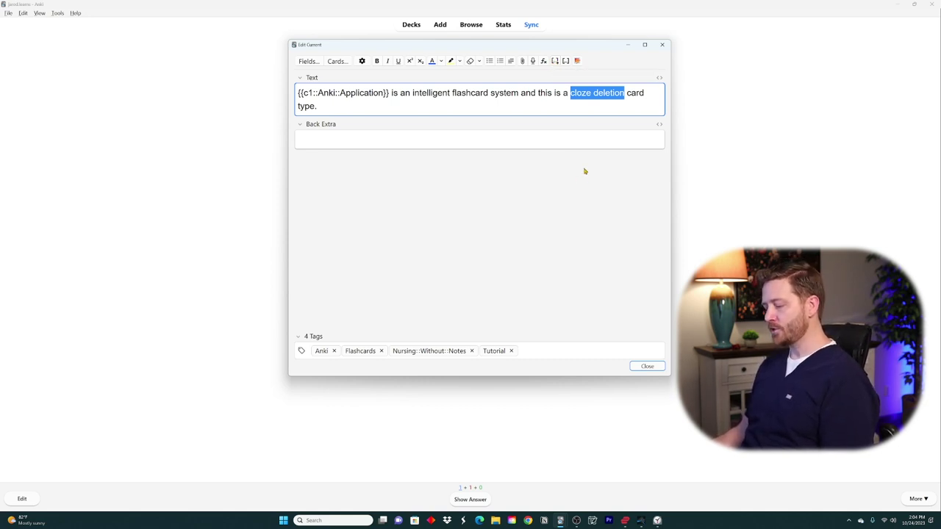
pyautogui.hotkey('ctrl', 'shift', 'c')
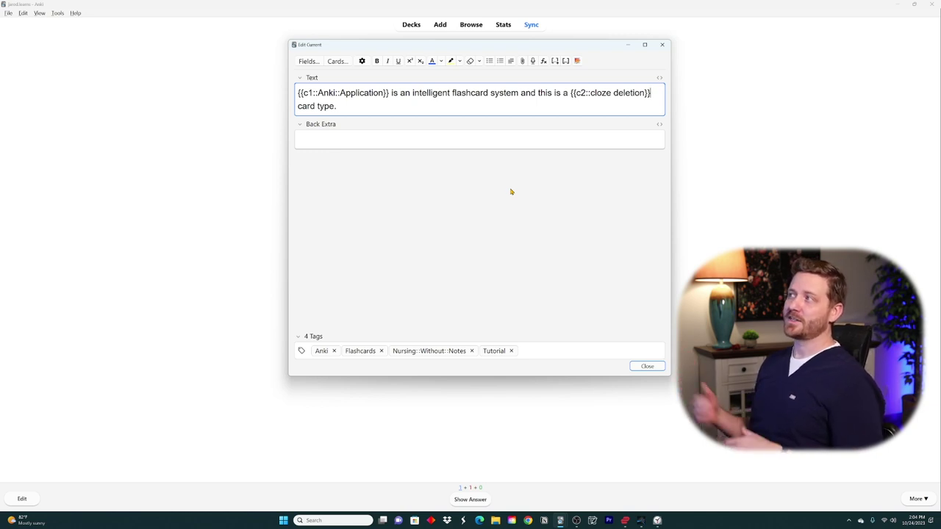
pyautogui.click(590, 295)
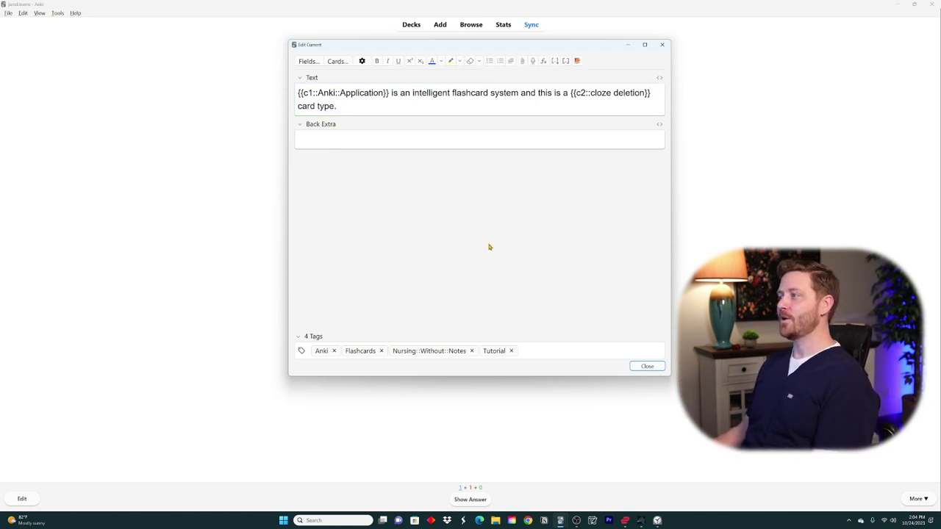
pyautogui.click(647, 367)
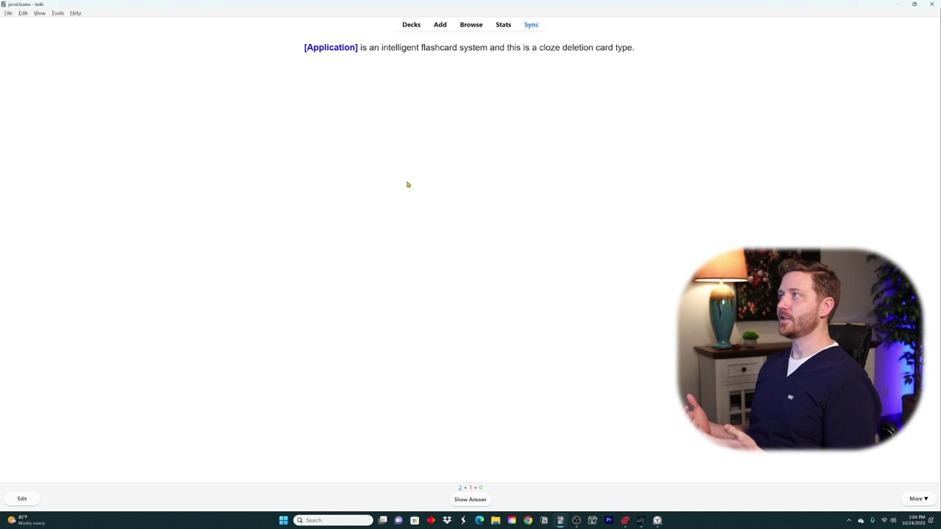
# Step: Reveal both cloze cards of the note, rate each one Good, and return to the deck list
pyautogui.press('space')
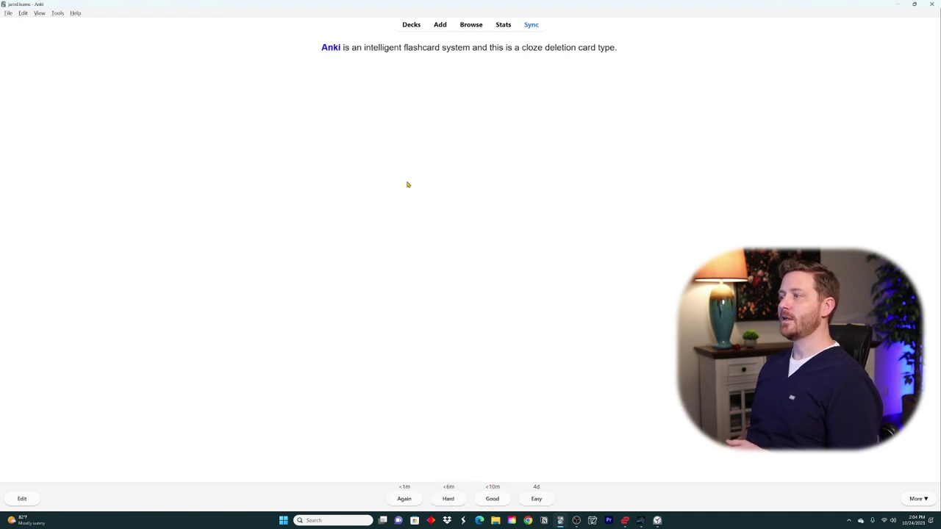
pyautogui.press('space')
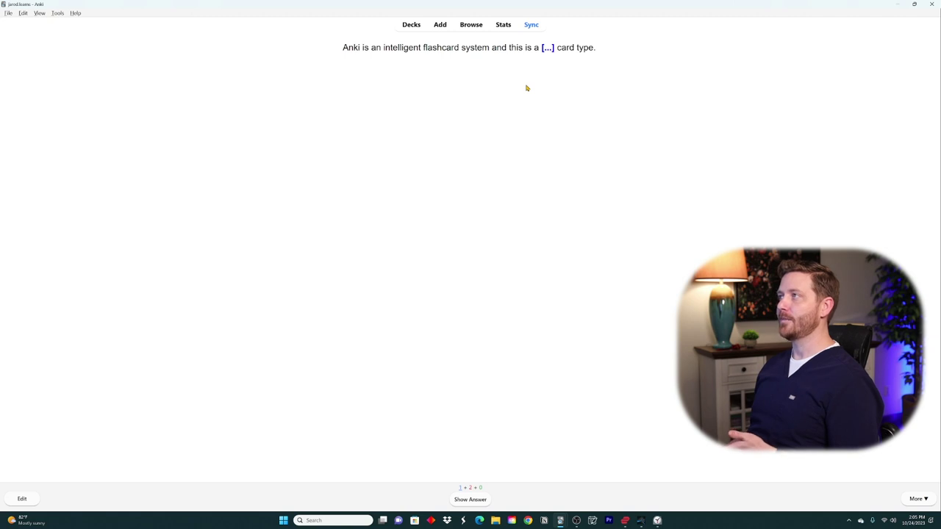
pyautogui.press('space')
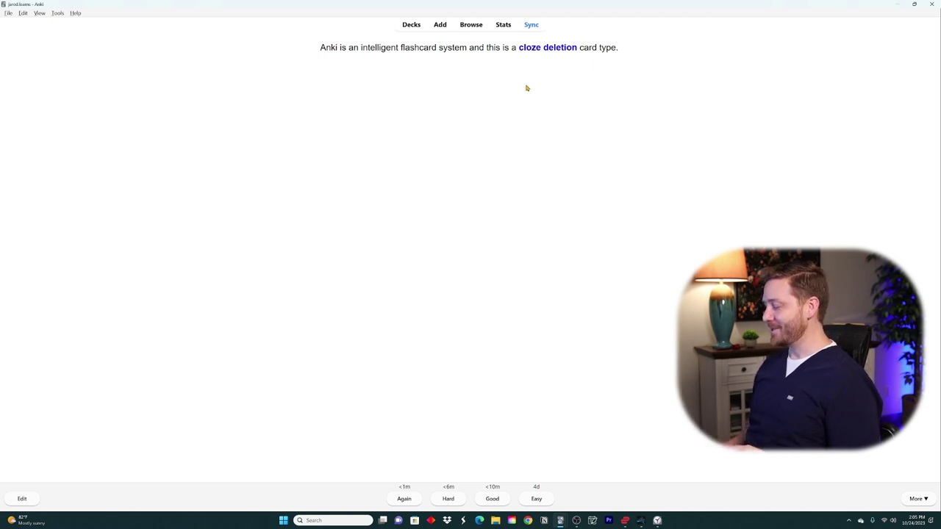
pyautogui.press('space')
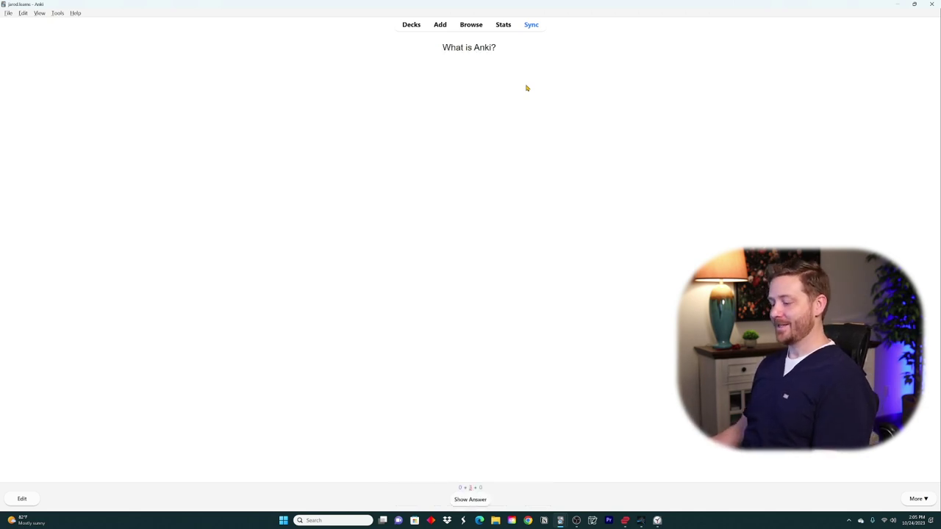
pyautogui.click(411, 25)
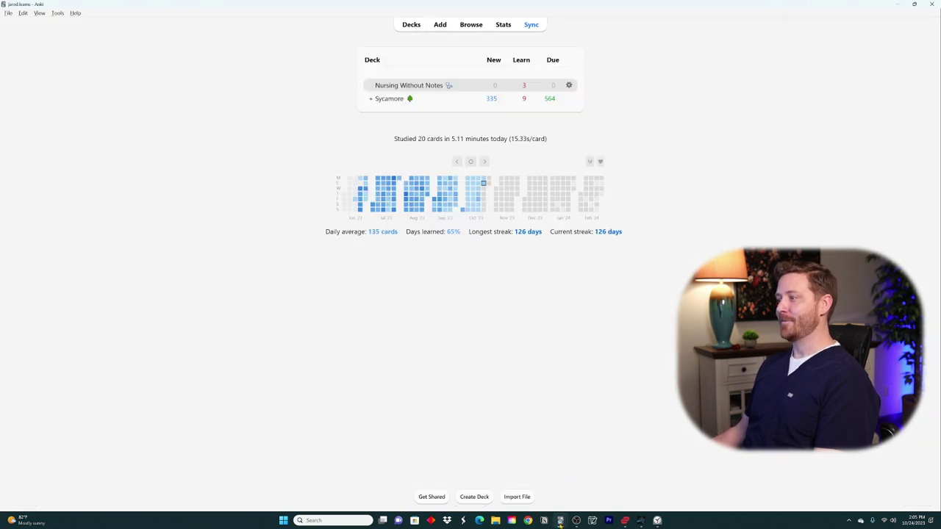
# Step: Switch to the anatomy and physiology PDF in Adobe Acrobat and start a rectangular screen snip at Figure 11.32, Muscles of the Lower Leg
pyautogui.moveTo(560, 522)
pyautogui.click(587, 493)
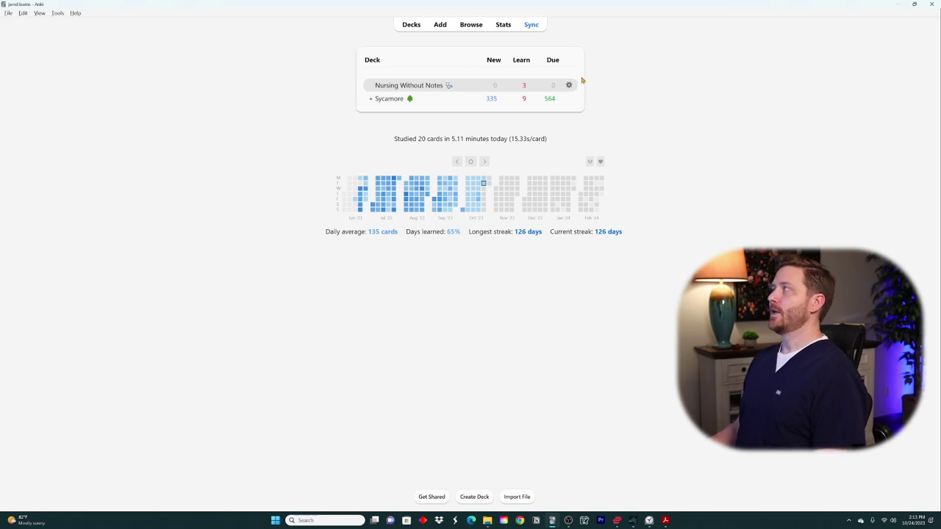
pyautogui.moveTo(940, 68); pyautogui.dragTo(492, 1)
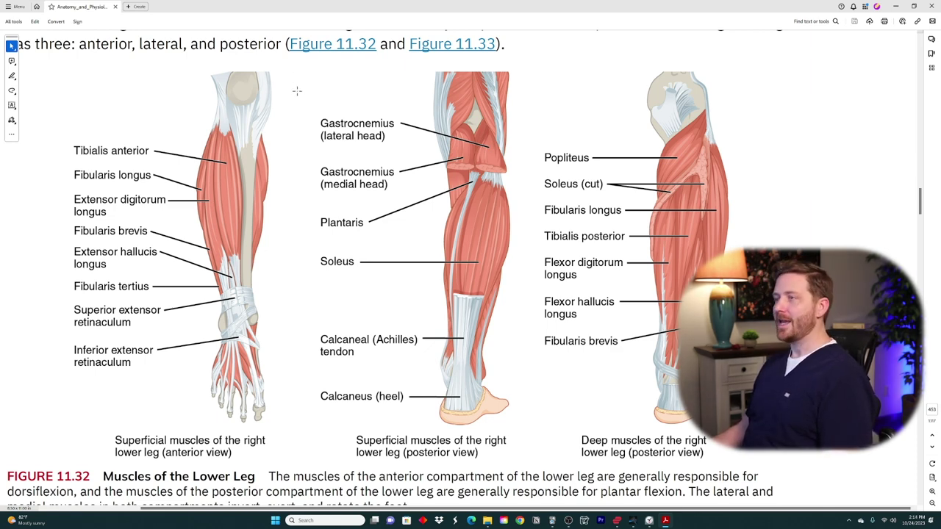
pyautogui.press('super+shift+s')
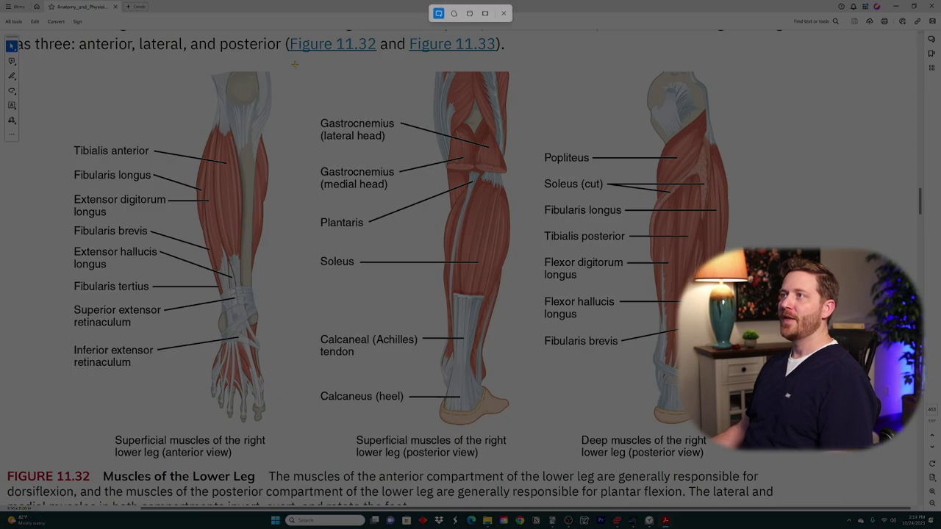
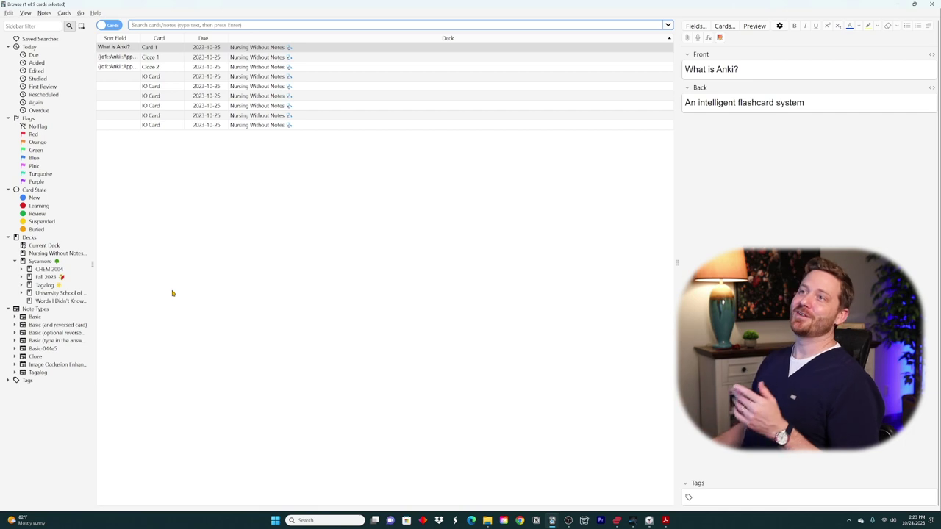
# Step: Collapse the Decks, Note Types, Flags, Card State and Today groups in the Anki card browser's sidebar and clear the card selection
pyautogui.hotkey('ctrl', 'f')
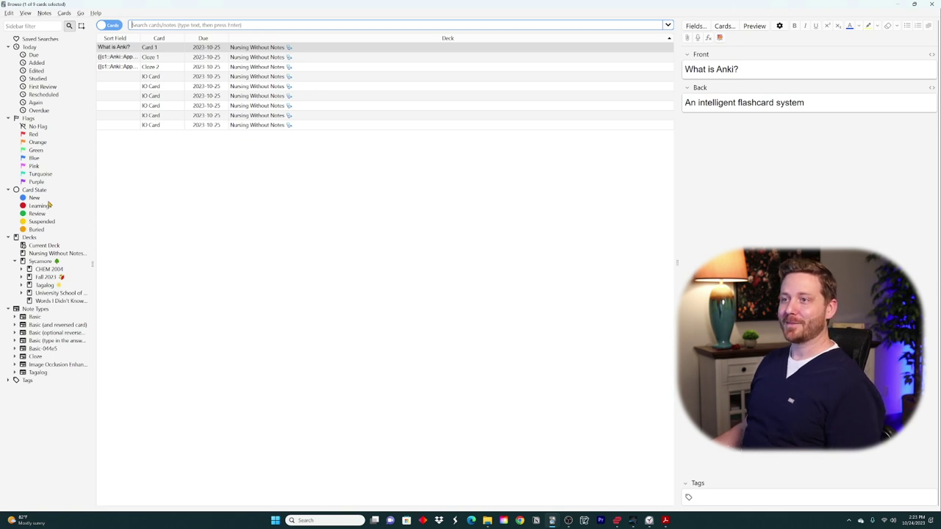
pyautogui.click(8, 238)
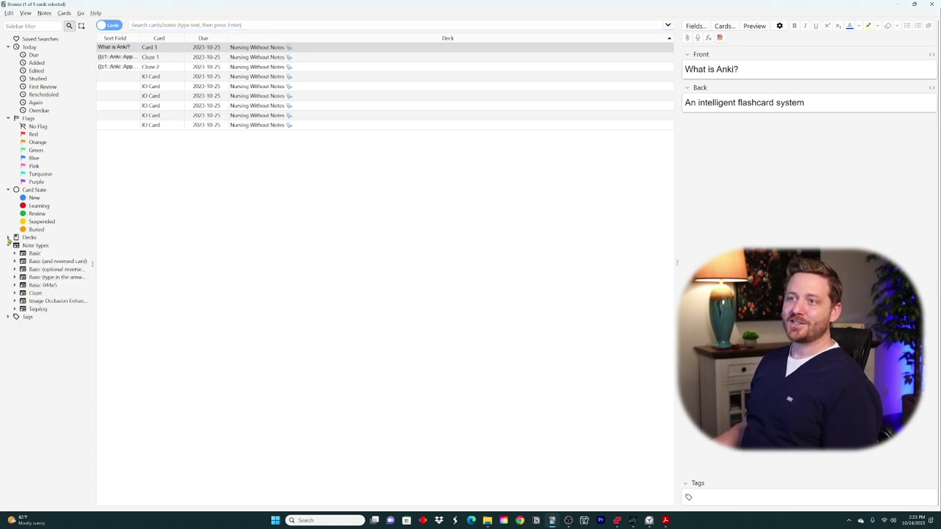
pyautogui.click(7, 245)
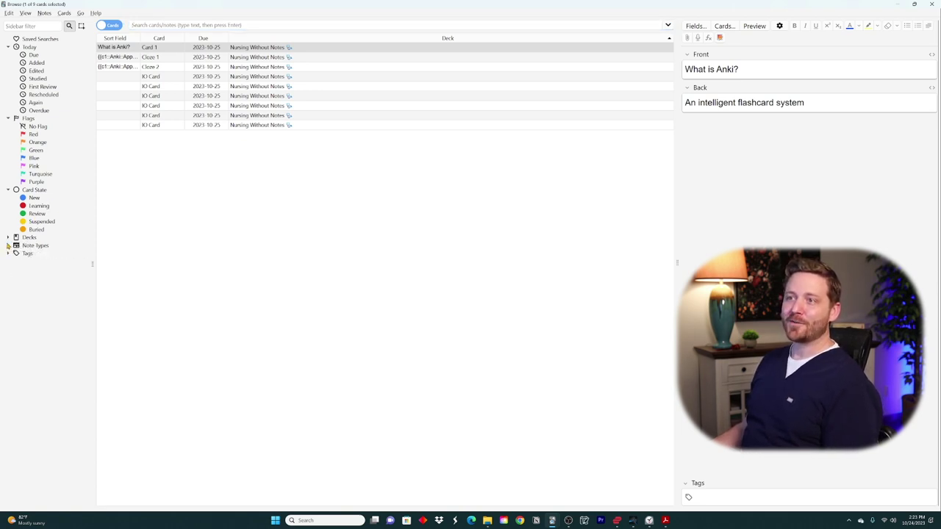
pyautogui.click(8, 118)
pyautogui.click(7, 127)
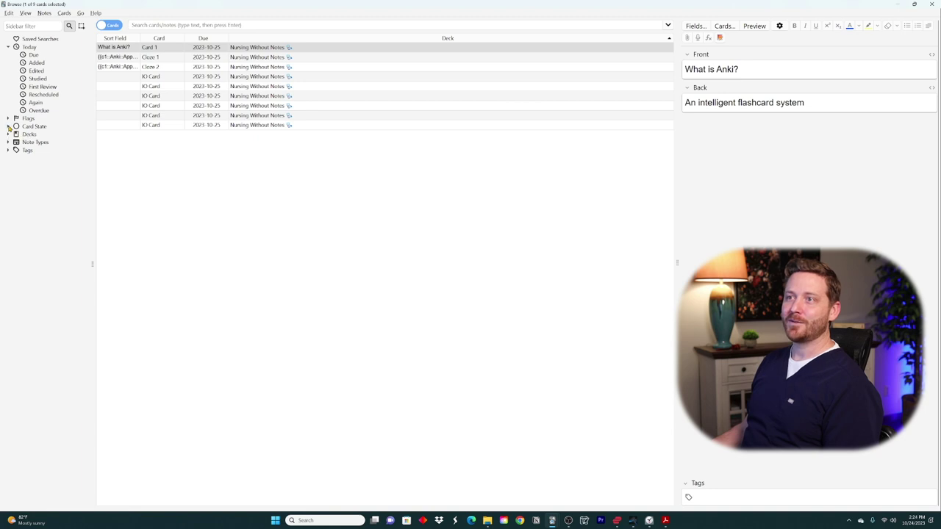
pyautogui.click(9, 48)
pyautogui.click(197, 224)
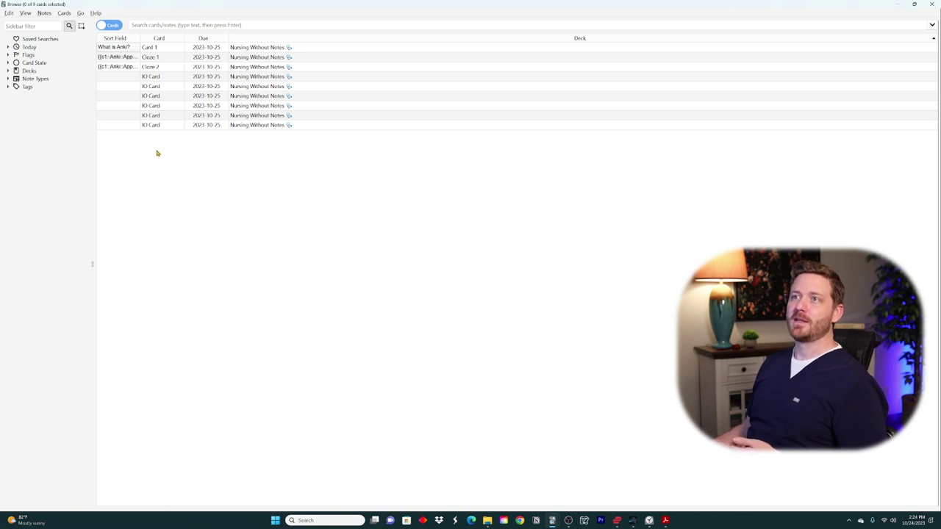
# Step: Expand the Today group and filter the browser to the cards that are due today
pyautogui.click(9, 47)
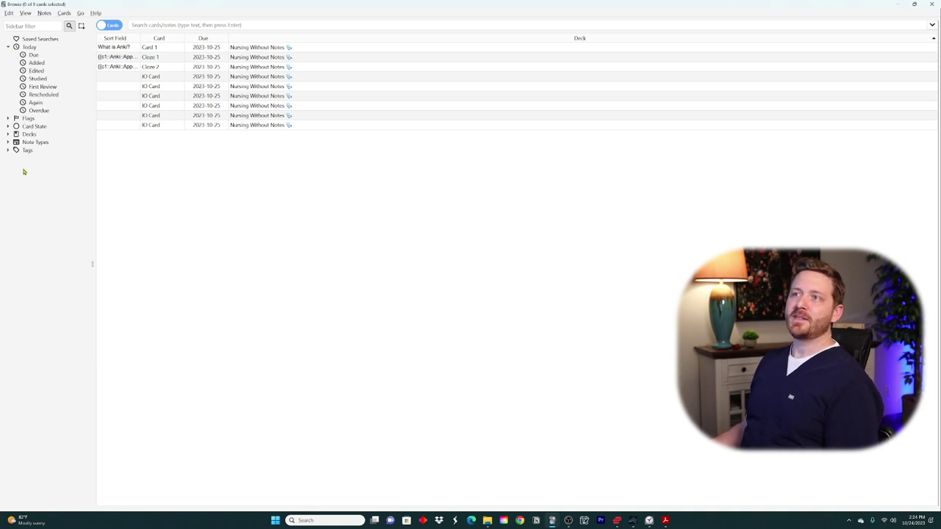
pyautogui.click(33, 56)
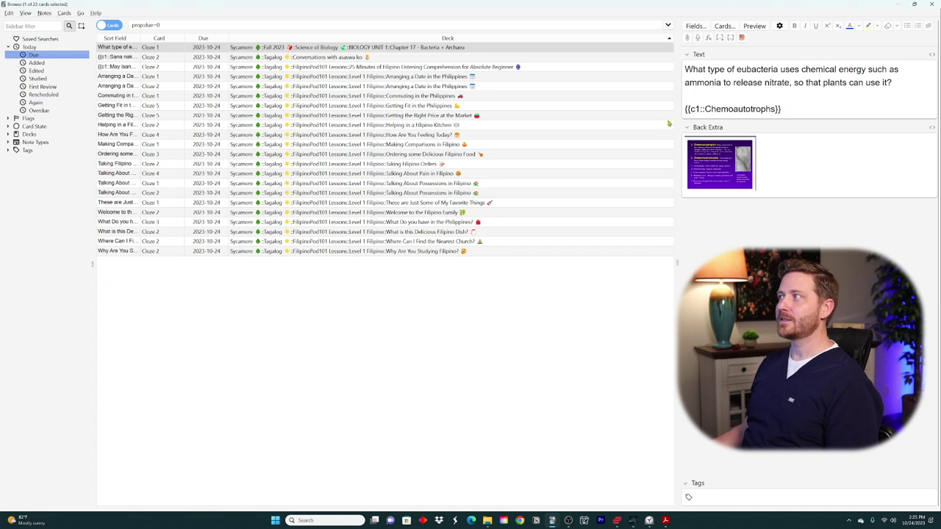
# Step: Filter the browser by today's Added, Edited, Studied, First Review, Rescheduled, Again and Overdue cards in turn
pyautogui.click(36, 63)
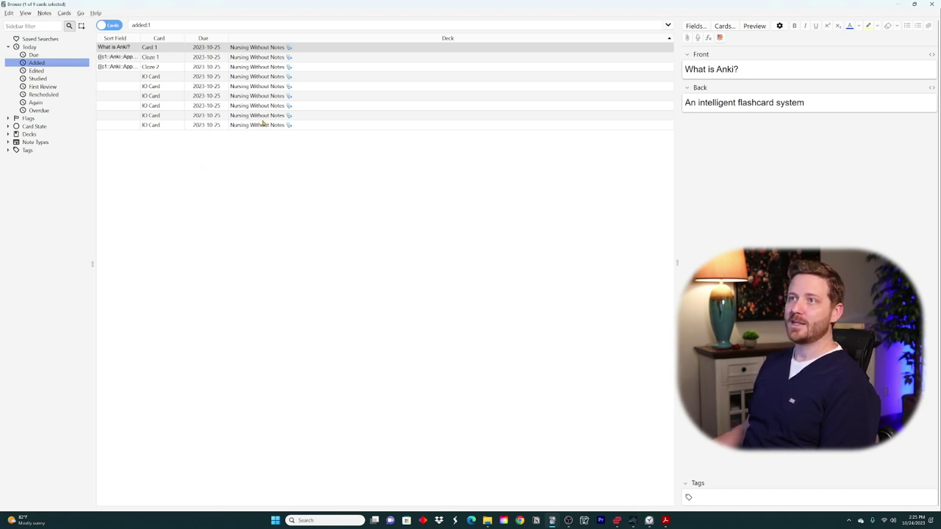
pyautogui.click(35, 72)
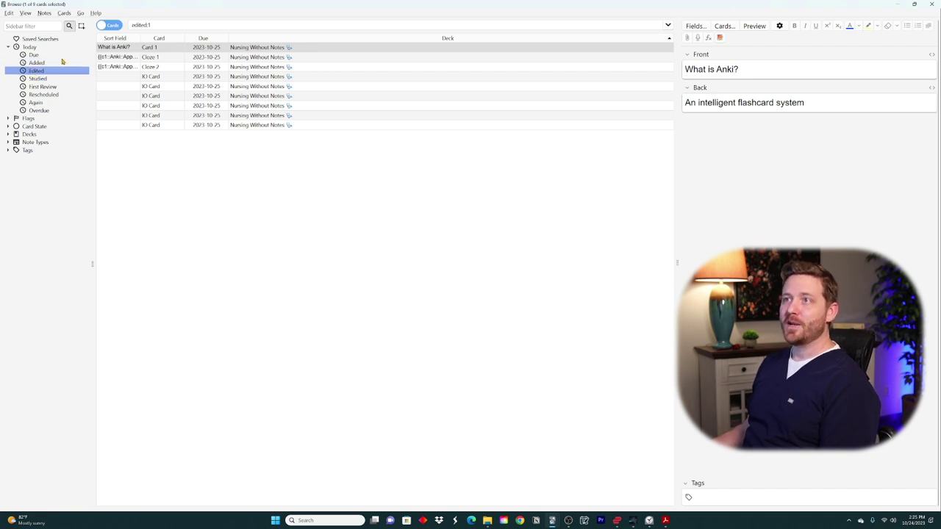
pyautogui.click(37, 79)
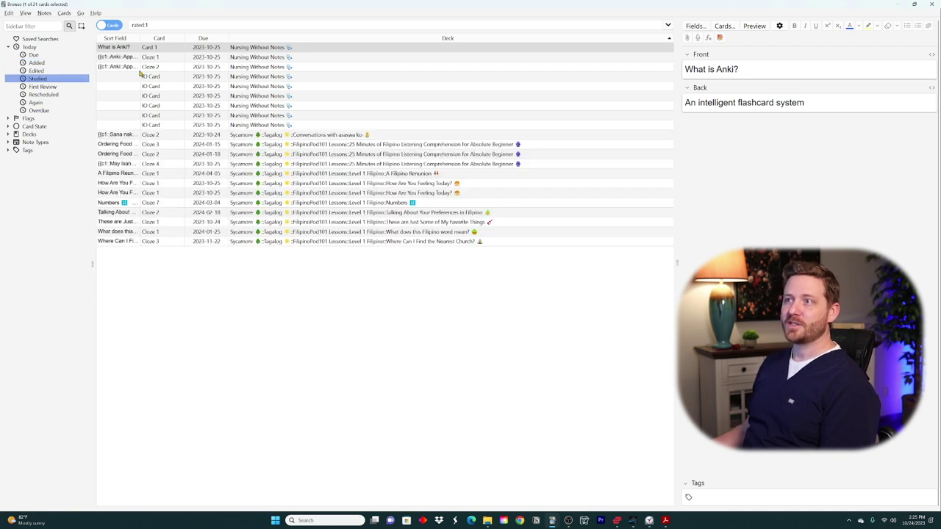
pyautogui.click(51, 87)
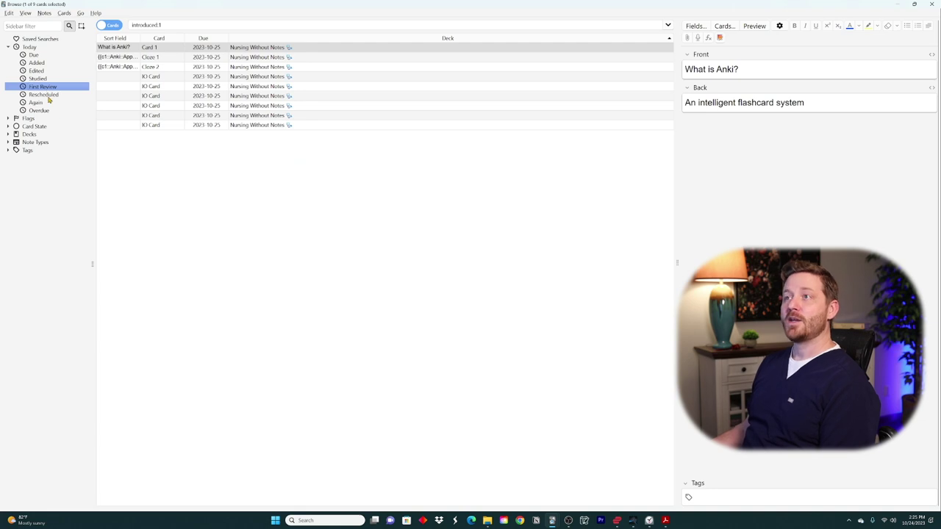
pyautogui.click(49, 94)
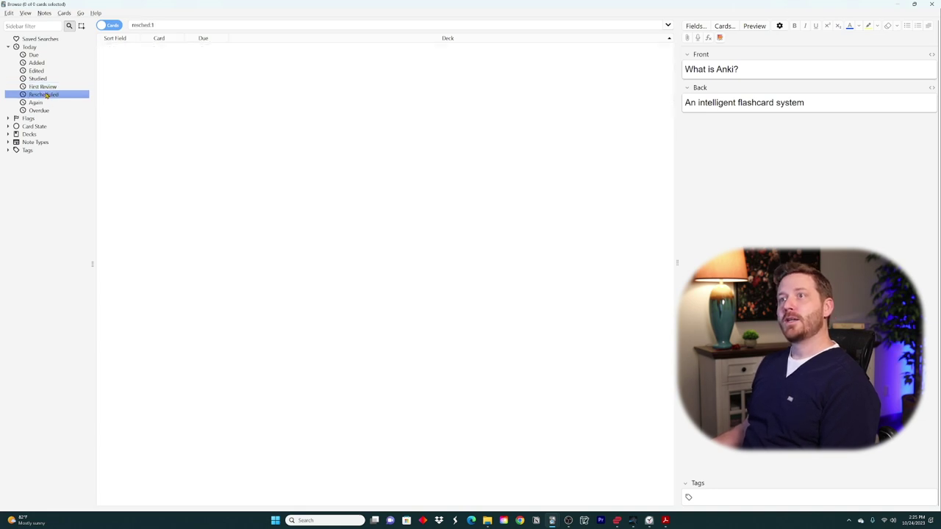
pyautogui.click(39, 102)
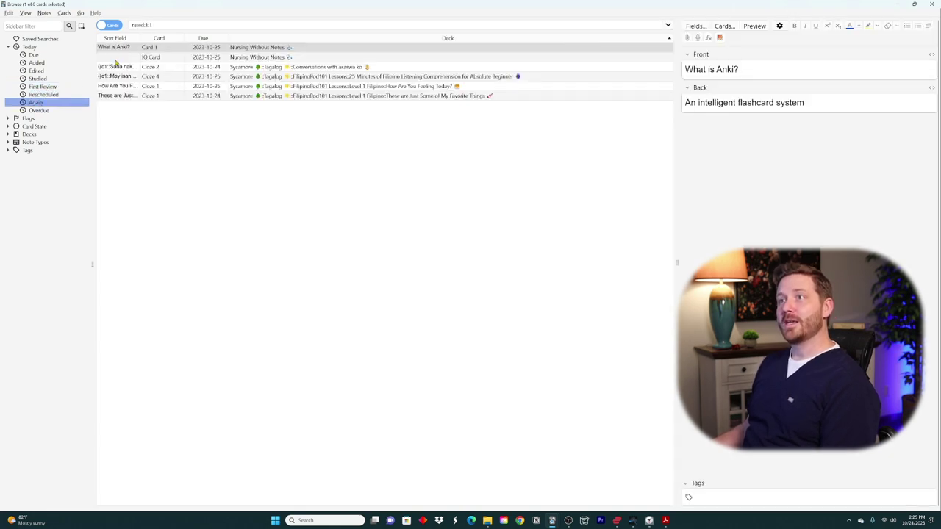
pyautogui.click(37, 110)
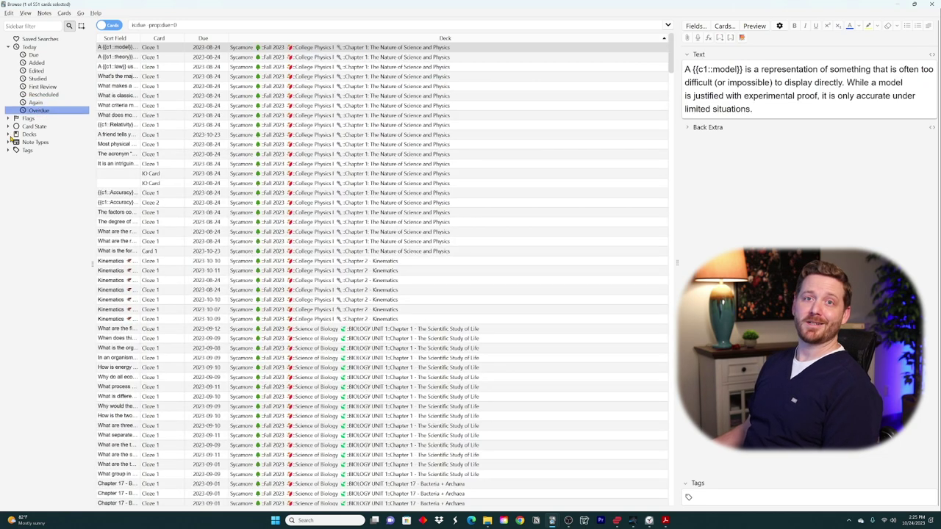
# Step: Collapse the Today group, view the flag colours in the Flags group, and filter to all flagged cards
pyautogui.click(7, 47)
pyautogui.click(9, 55)
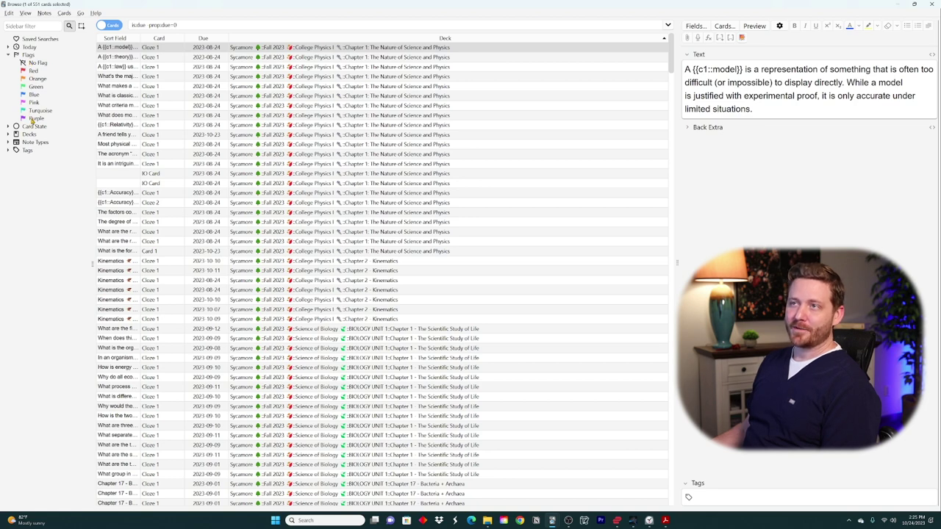
pyautogui.click(8, 55)
pyautogui.click(24, 55)
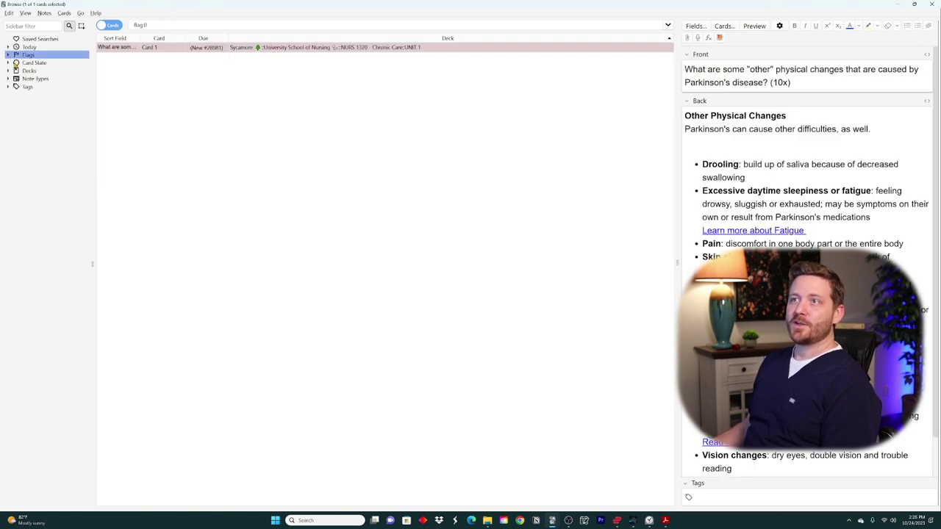
# Step: Filter the browser by the New, Learning, Review, Suspended and Buried card states in turn, then collapse the Card State group
pyautogui.click(9, 63)
pyautogui.click(32, 62)
pyautogui.click(34, 70)
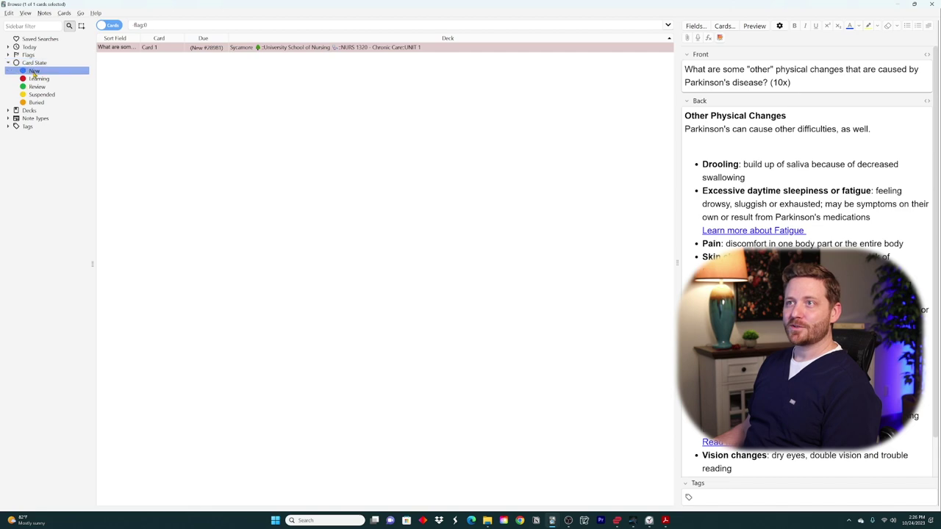
pyautogui.click(38, 79)
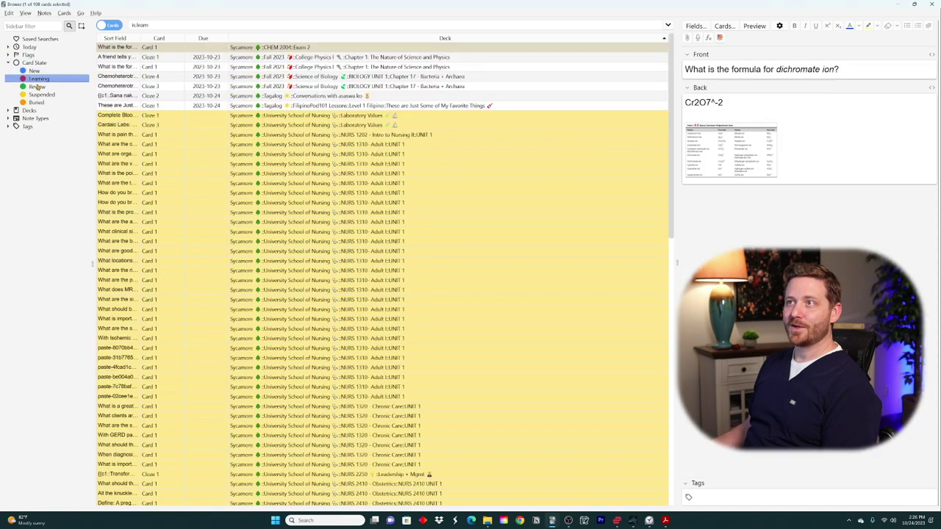
pyautogui.click(36, 87)
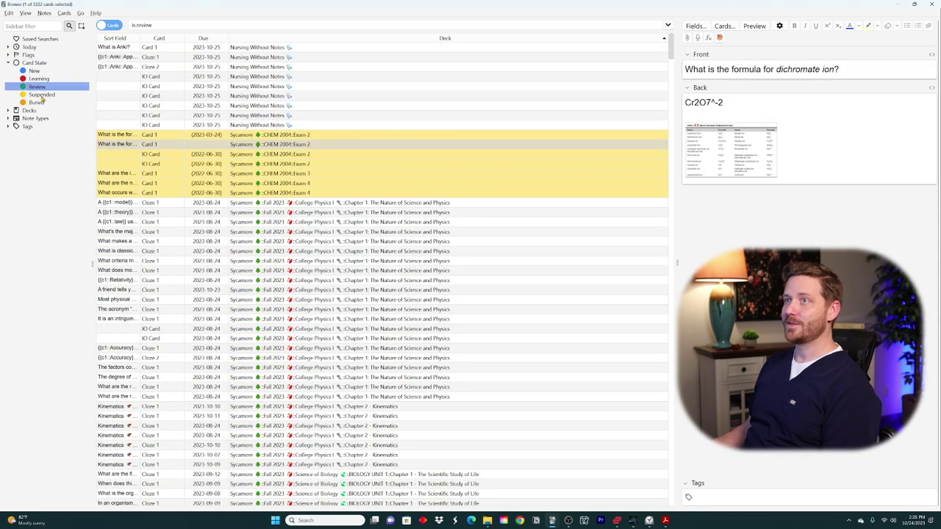
pyautogui.click(41, 95)
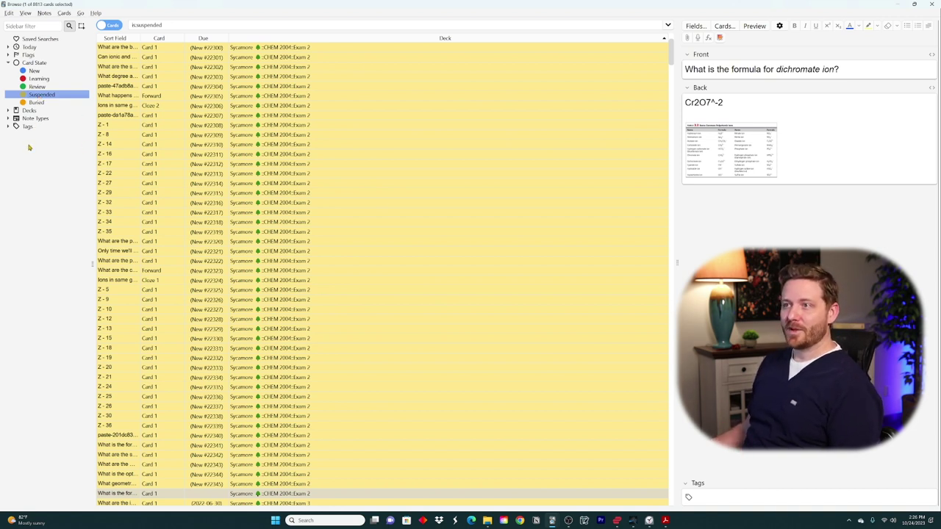
pyautogui.click(38, 103)
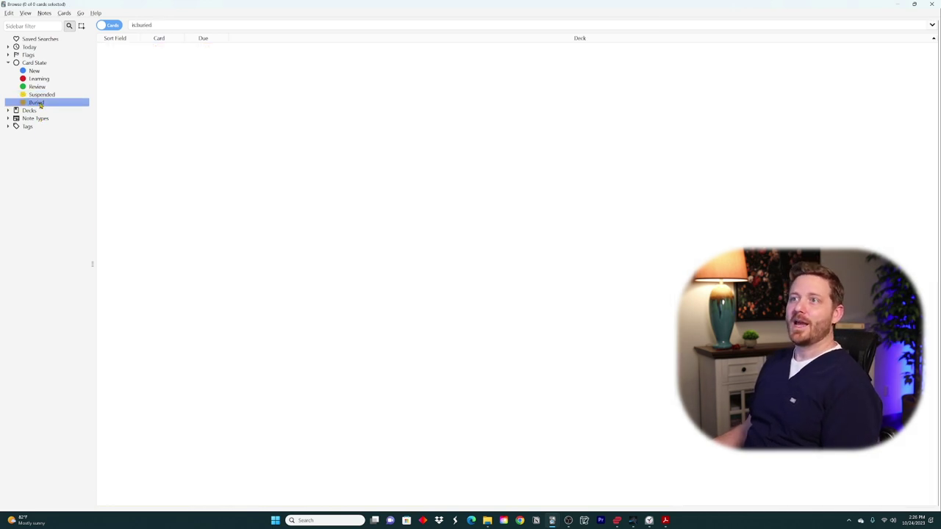
pyautogui.click(9, 63)
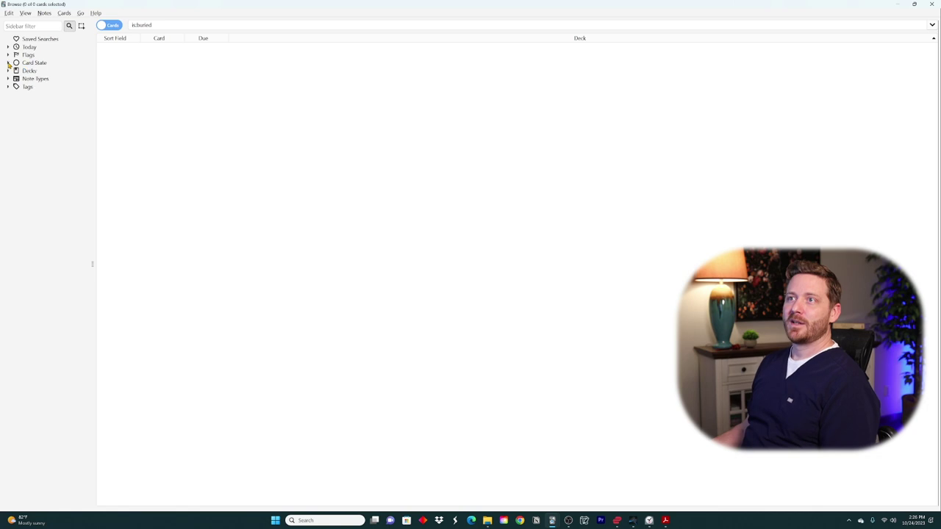
# Step: List the cards of all decks, expand the Decks group, and place the cursor in the search query
pyautogui.click(26, 71)
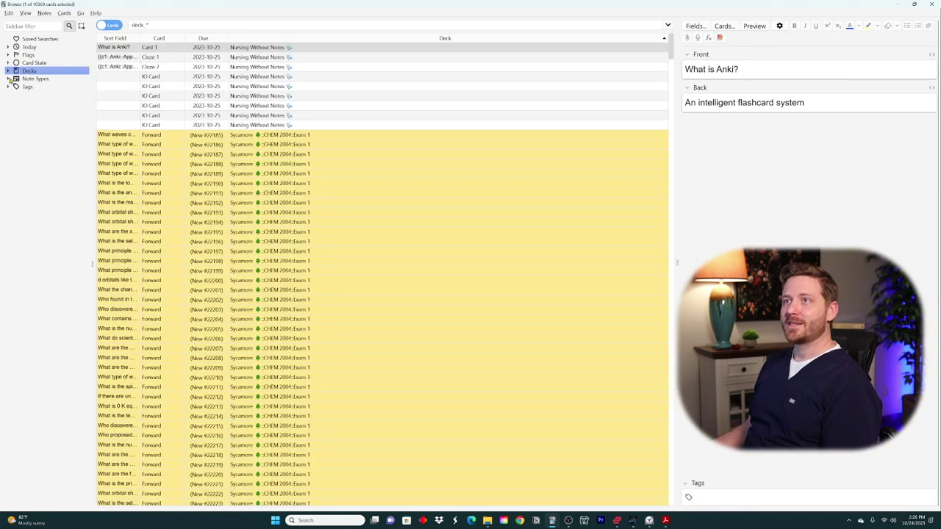
pyautogui.click(9, 71)
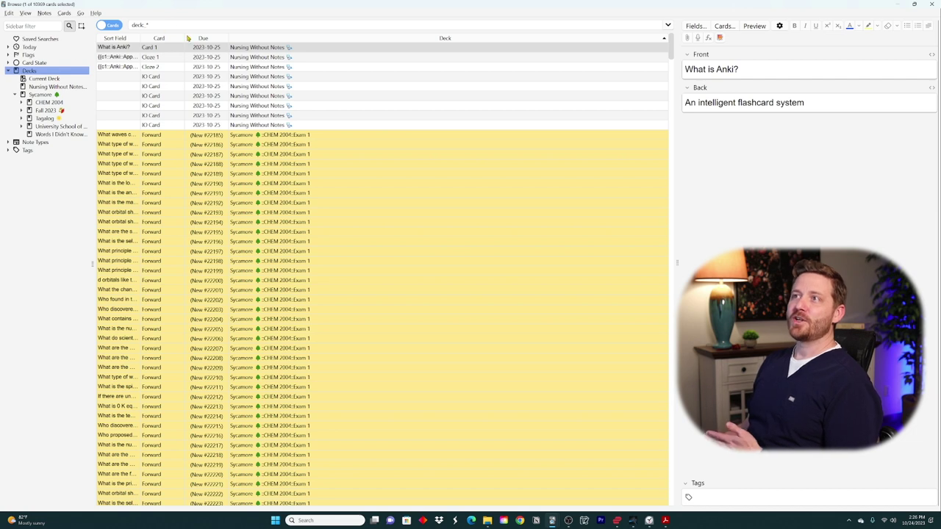
pyautogui.click(142, 26)
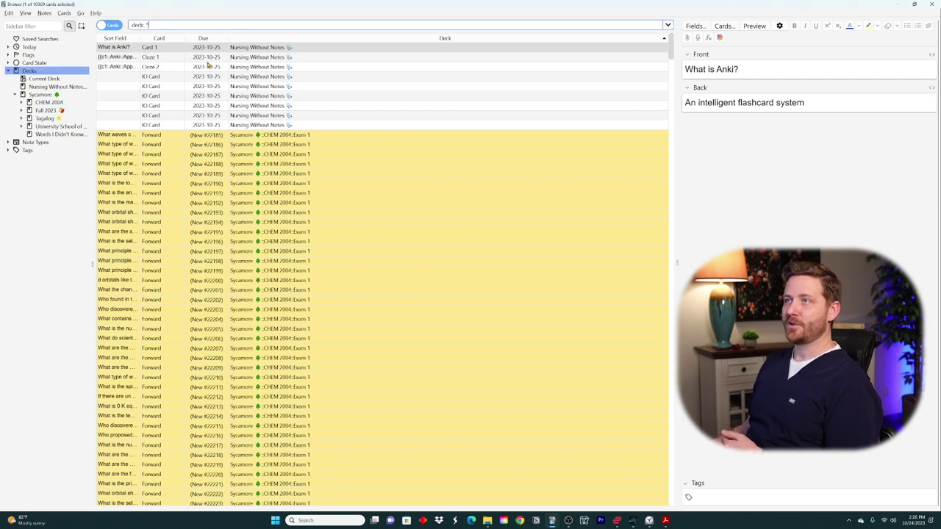
# Step: Filter to the CHEM 2004, Tagalog and University School of Nursing decks in turn, viewing and collapsing the nursing deck's subdecks
pyautogui.click(46, 102)
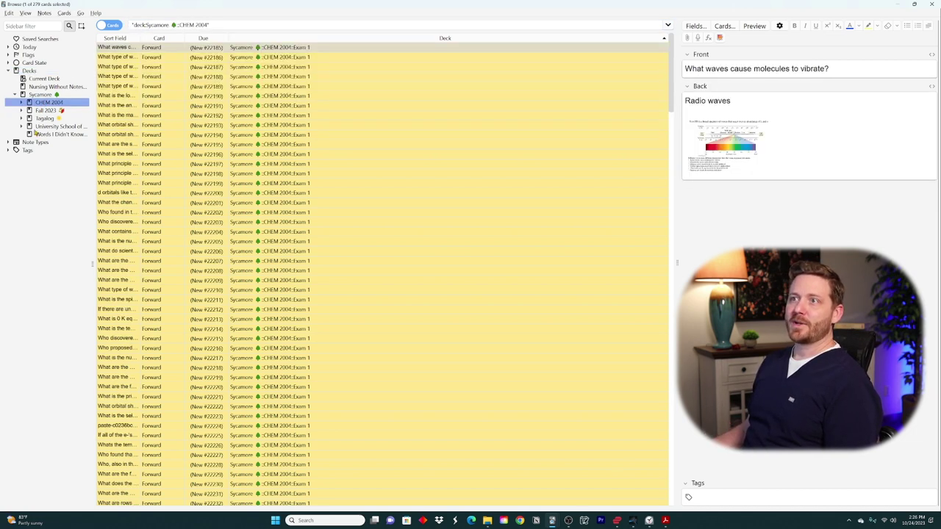
pyautogui.click(42, 119)
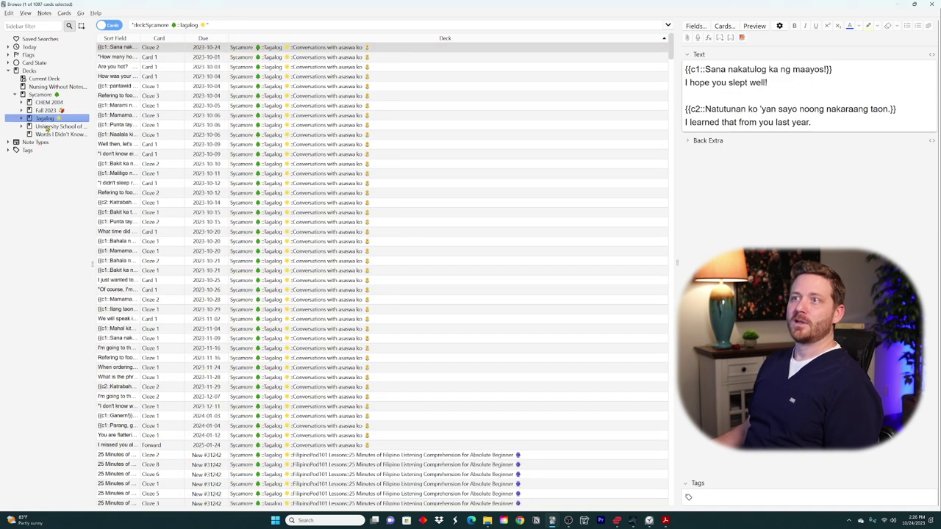
pyautogui.click(47, 127)
pyautogui.click(22, 127)
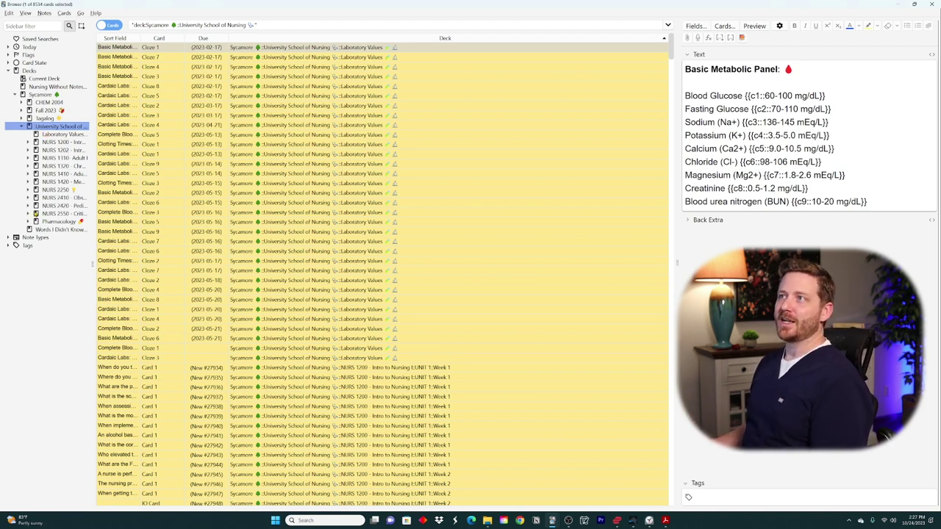
pyautogui.click(21, 126)
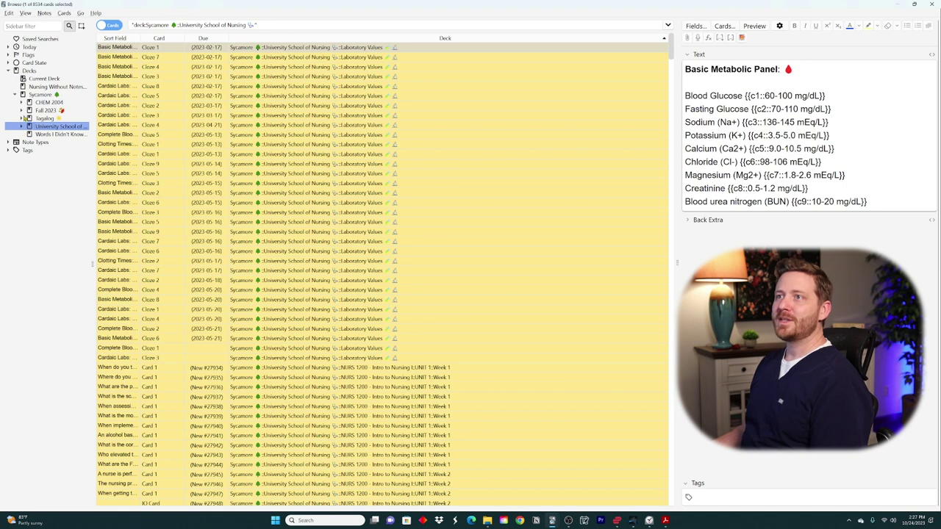
# Step: Search the Sycamore deck for mitochondria, then remove the deck restriction so the query covers the whole collection
pyautogui.click(42, 96)
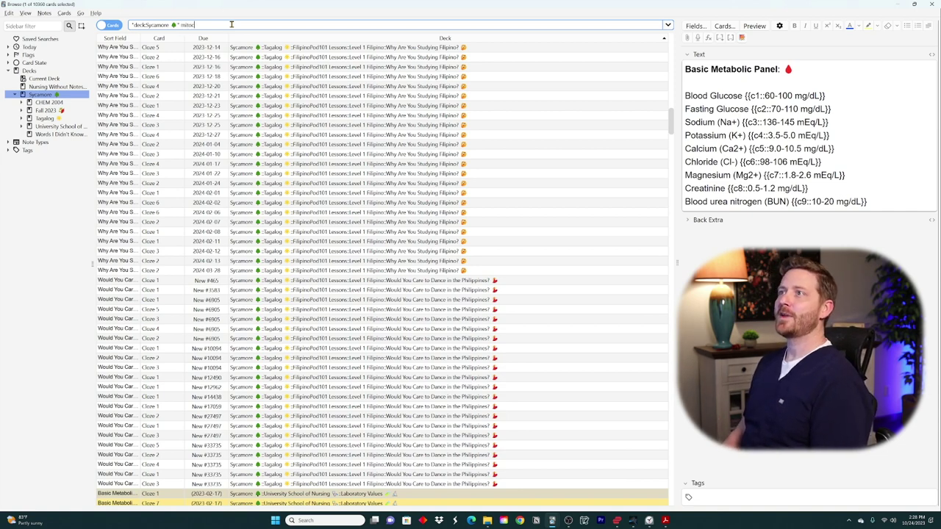
pyautogui.press('Return')
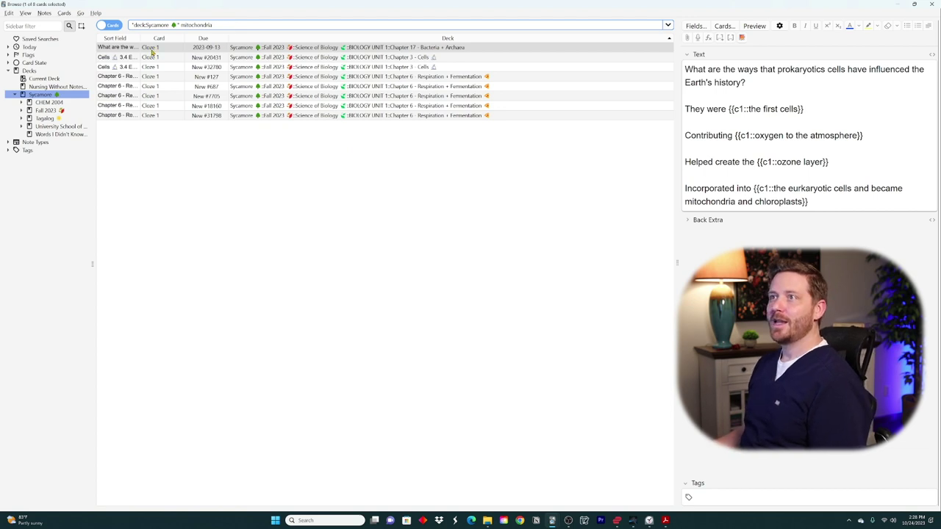
pyautogui.press('Home')
pyautogui.hotkey('ctrl', 'Delete')
pyautogui.hotkey('ctrl', 'Delete')
pyautogui.hotkey('ctrl', 'Delete')
# Step: Go through the mitochondria search results one by one, down to the card about where the Kreb's cycle occurs
pyautogui.click(296, 51)
pyautogui.press('Down')
pyautogui.press('Down')
pyautogui.press('Down')
pyautogui.press('Down')
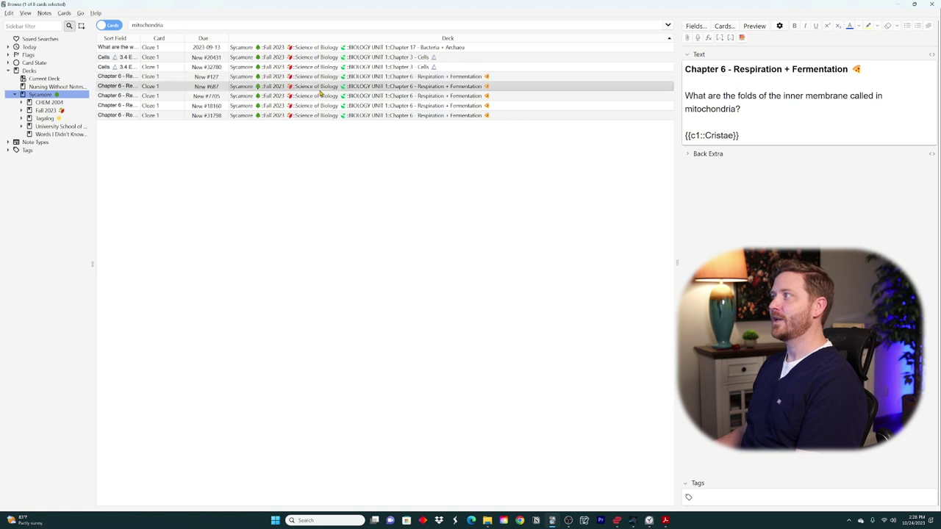
pyautogui.press('Down')
pyautogui.press('Down')
pyautogui.press('Down')
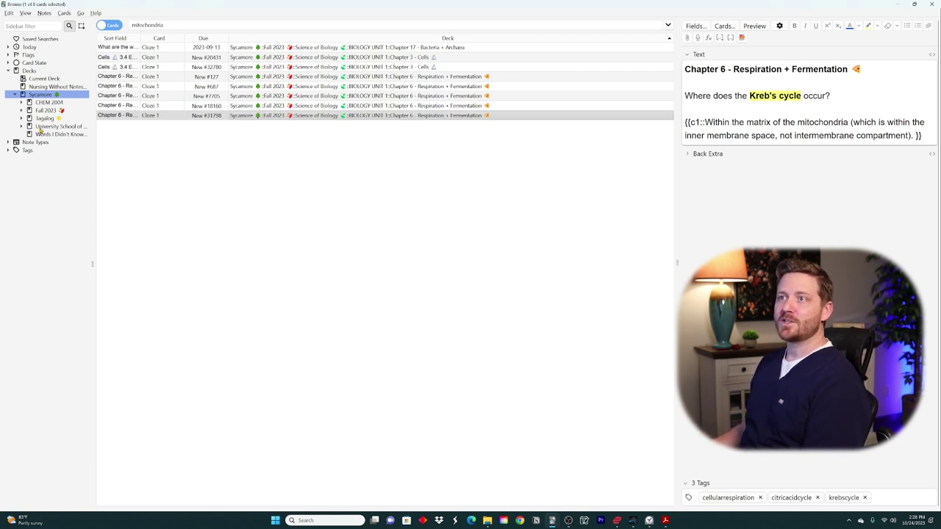
# Step: Filter to the University School of Nursing deck, expand its subdecks, and search within it for diabetes
pyautogui.click(51, 127)
pyautogui.click(22, 126)
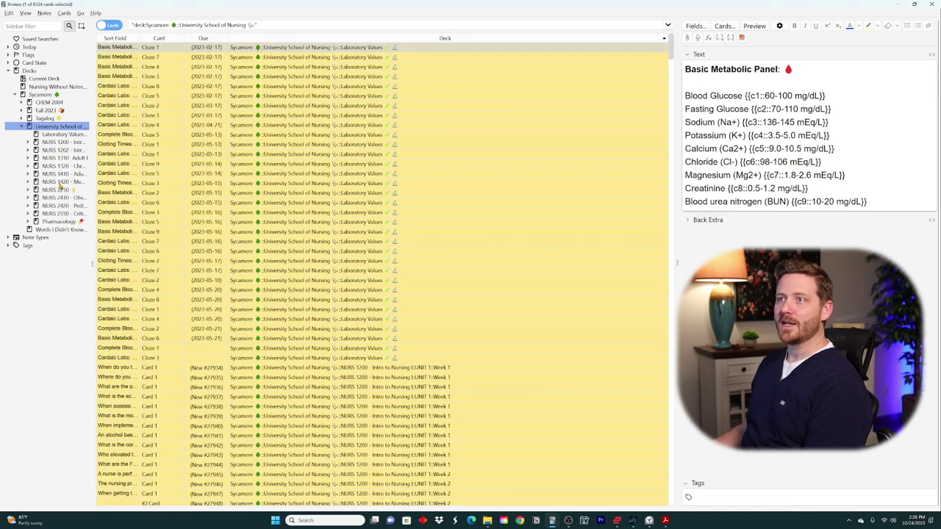
pyautogui.click(270, 26)
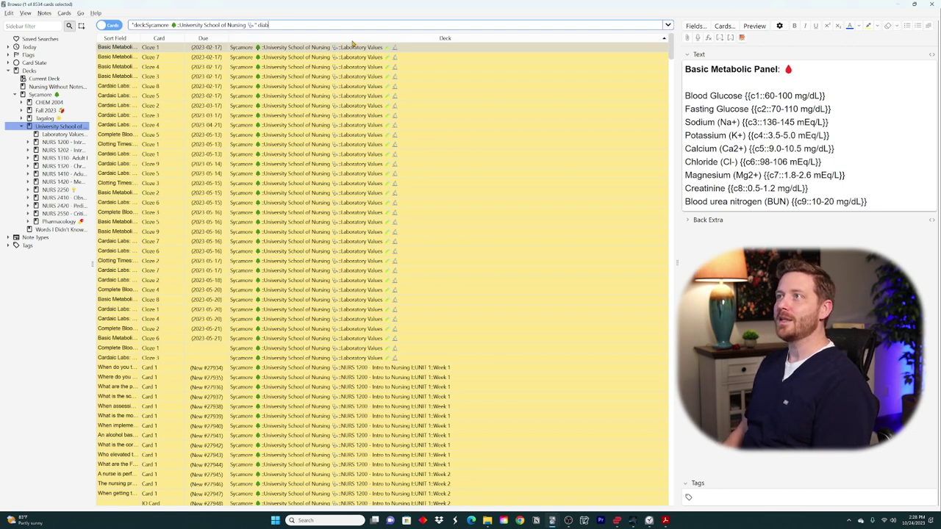
pyautogui.write('diabetes')
pyautogui.press('Return')
# Step: Step through the diabetes search results and examine the cards' content, ending on the common causes of dehydration card
pyautogui.press('Down')
pyautogui.press('Down')
pyautogui.press('Down')
pyautogui.press('Down')
pyautogui.press('Down')
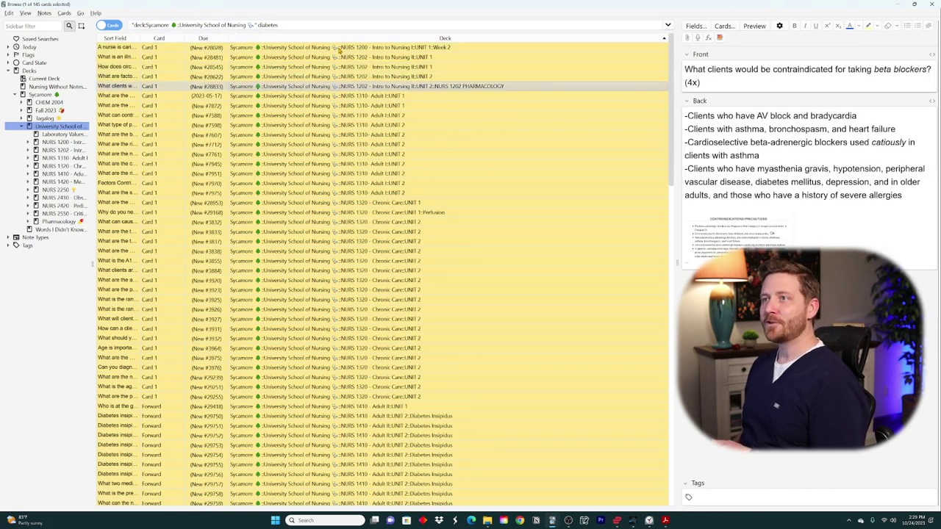
pyautogui.press('Down')
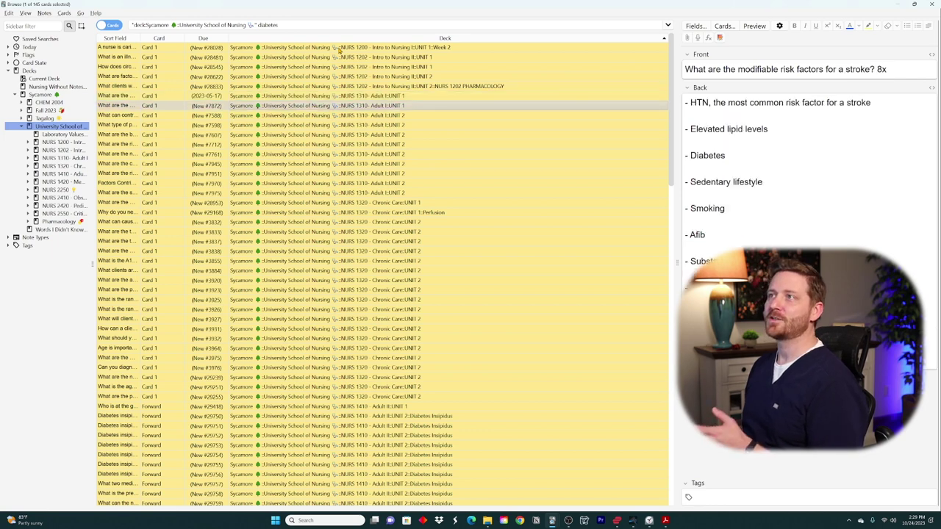
pyautogui.press('Down')
pyautogui.press('Down')
pyautogui.press('Down')
pyautogui.press('Down')
pyautogui.press('Down')
pyautogui.press('Down')
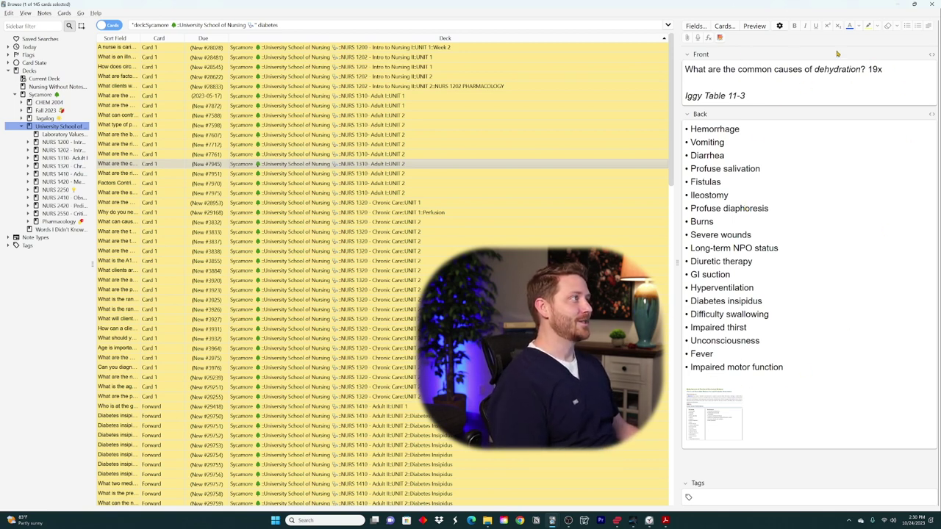
pyautogui.click(775, 411)
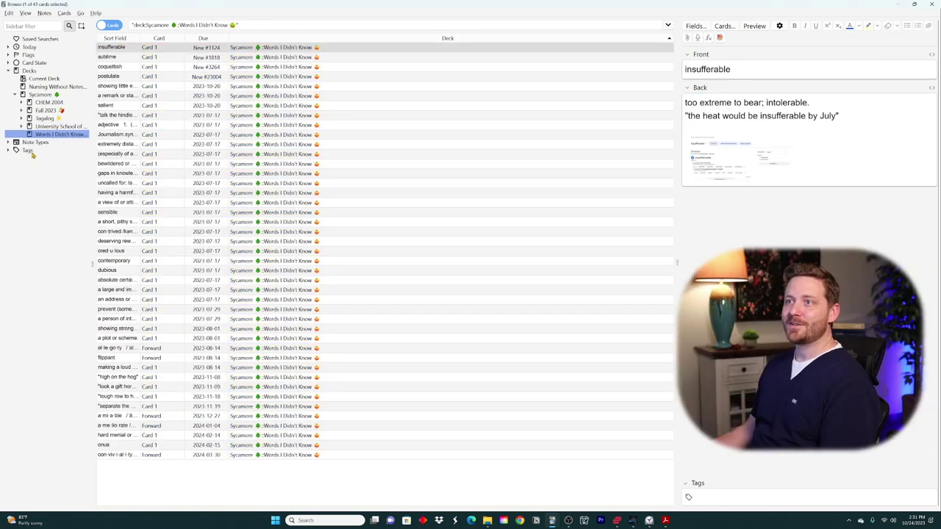
# Step: List all tagged cards, expand the Tags group, and filter by the Anki tag and the Tutorial tag in turn
pyautogui.click(28, 151)
pyautogui.click(7, 151)
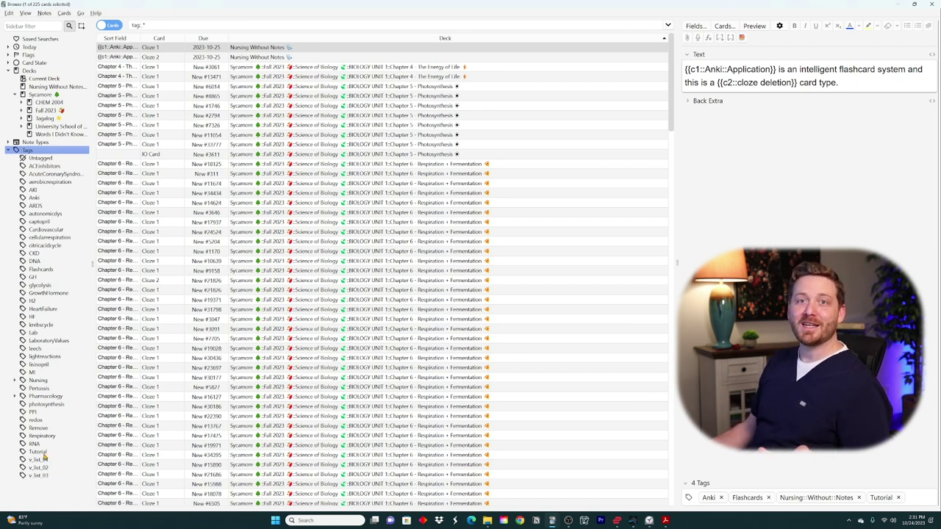
pyautogui.click(35, 198)
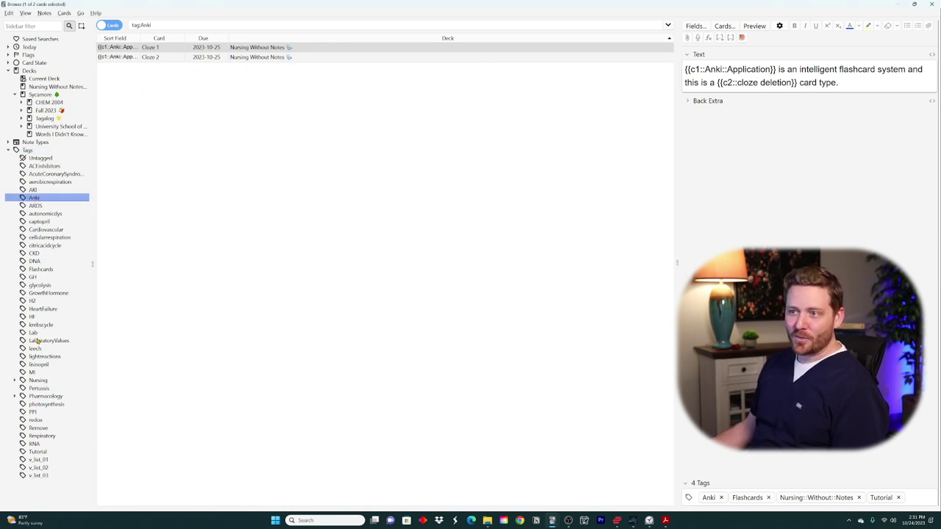
pyautogui.click(38, 451)
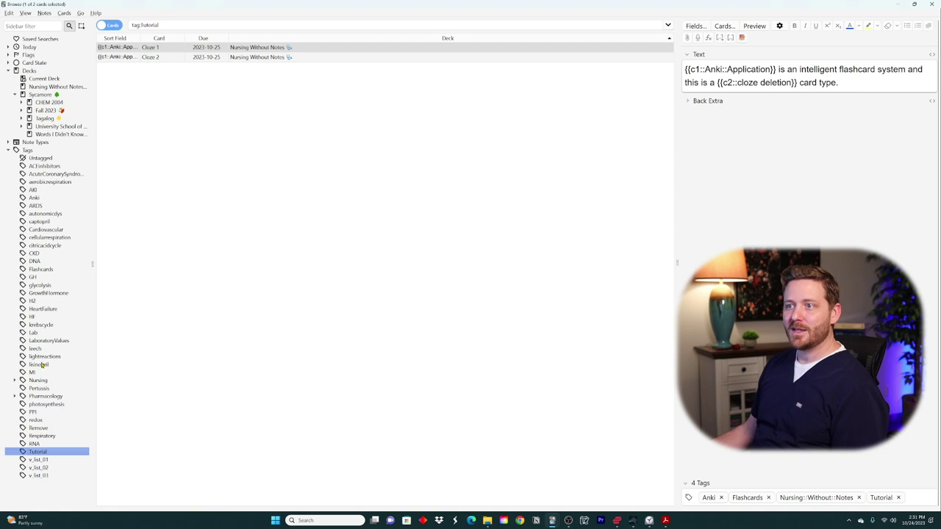
# Step: Filter the cards by the Flashcards, Anki, GrowthHormone, DNA and AKI tags in turn, and close the card browser
pyautogui.click(36, 271)
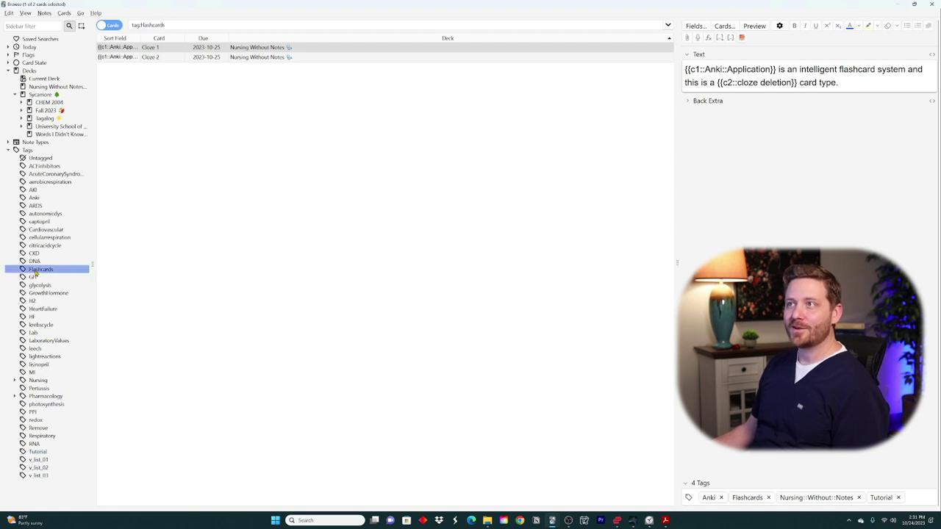
pyautogui.click(35, 197)
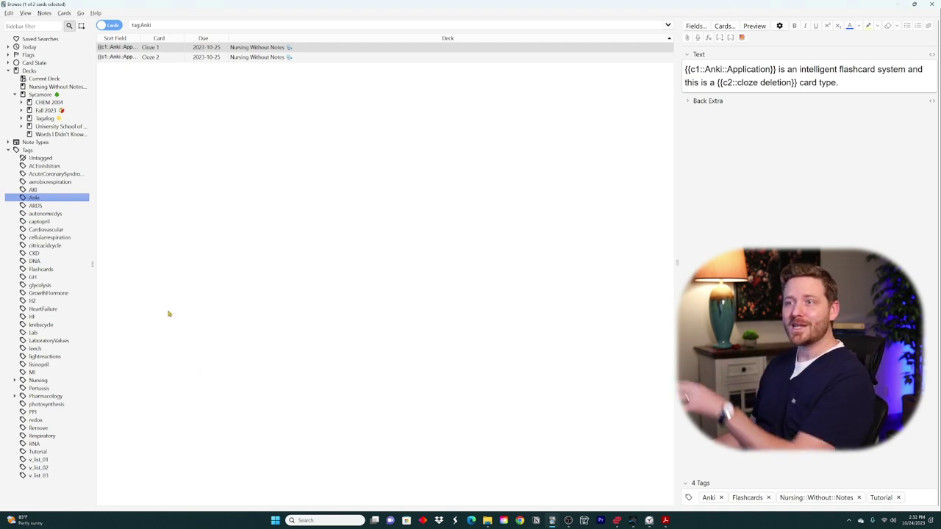
pyautogui.click(67, 294)
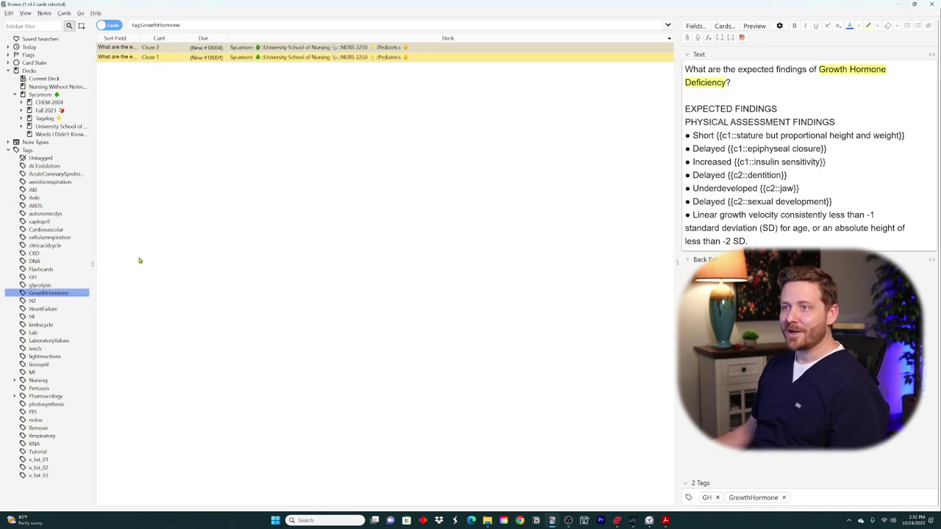
pyautogui.click(35, 261)
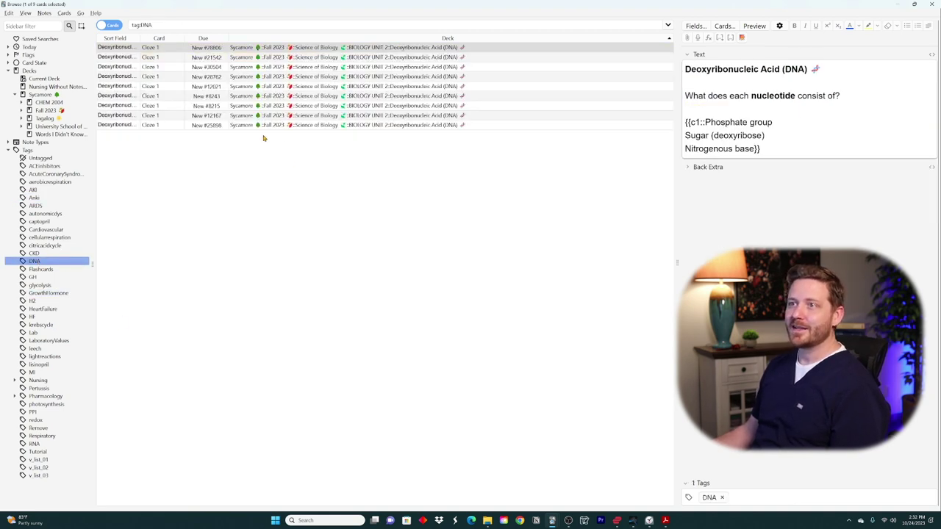
pyautogui.click(36, 190)
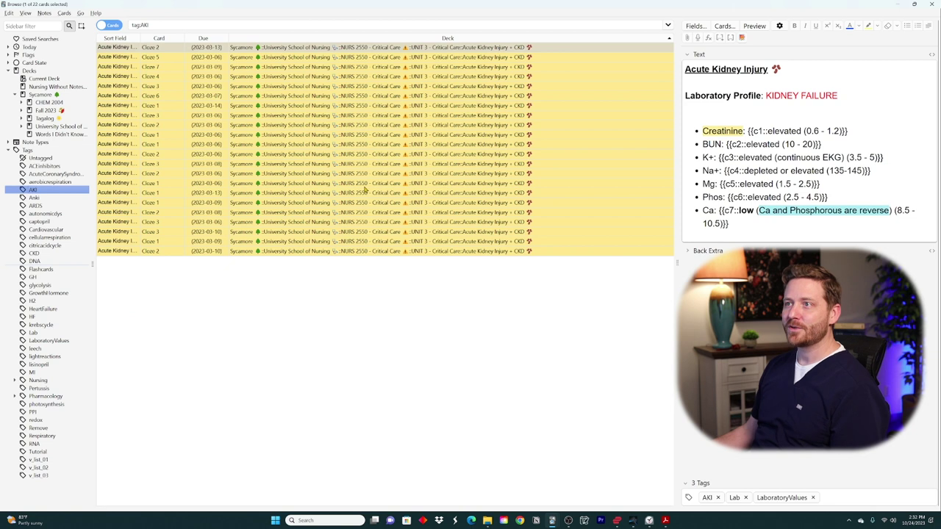
pyautogui.click(403, 389)
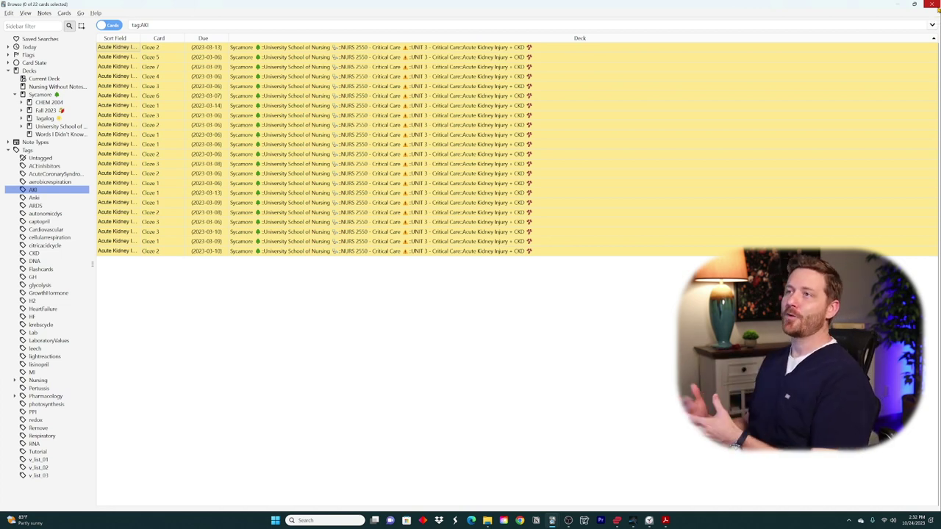
pyautogui.click(932, 5)
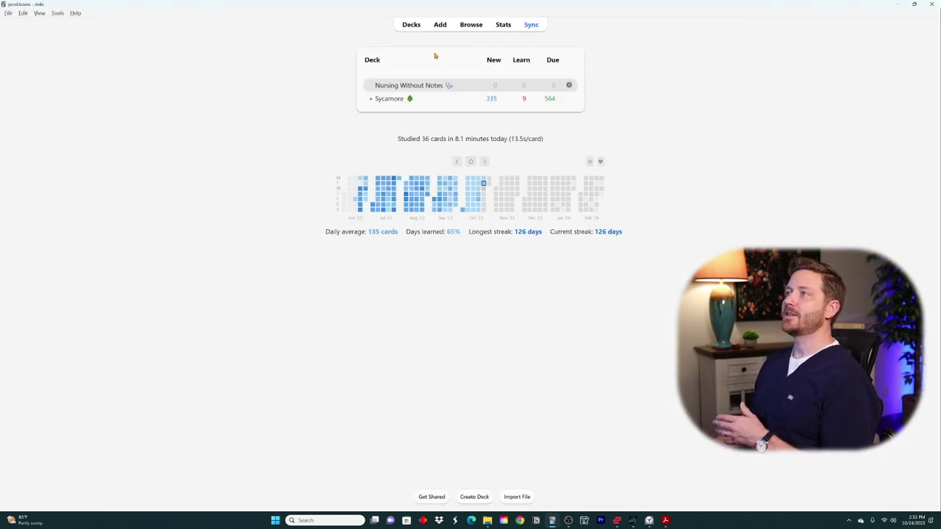
# Step: Set up a custom study of the Nursing Without Notes deck by card state or tag, with all cards in random order without rescheduling
pyautogui.click(403, 86)
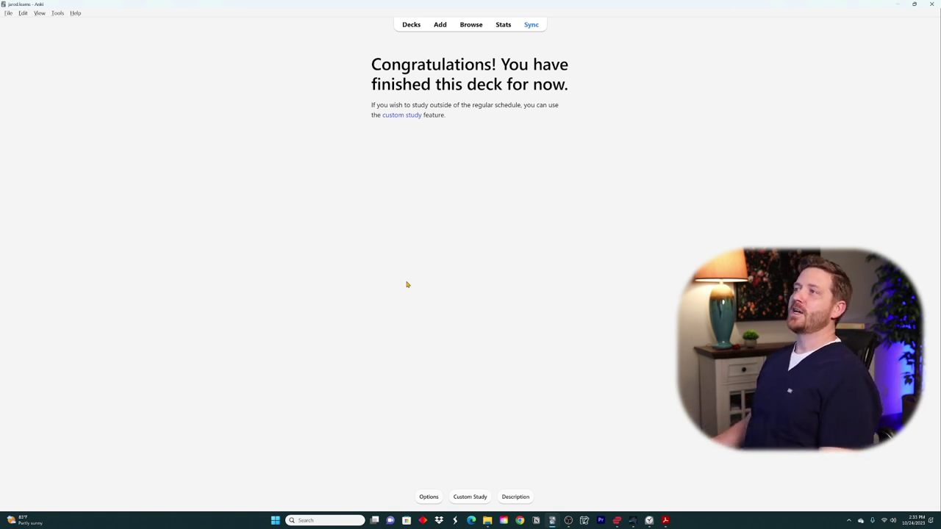
pyautogui.click(395, 115)
pyautogui.moveTo(456, 163); pyautogui.dragTo(474, 143)
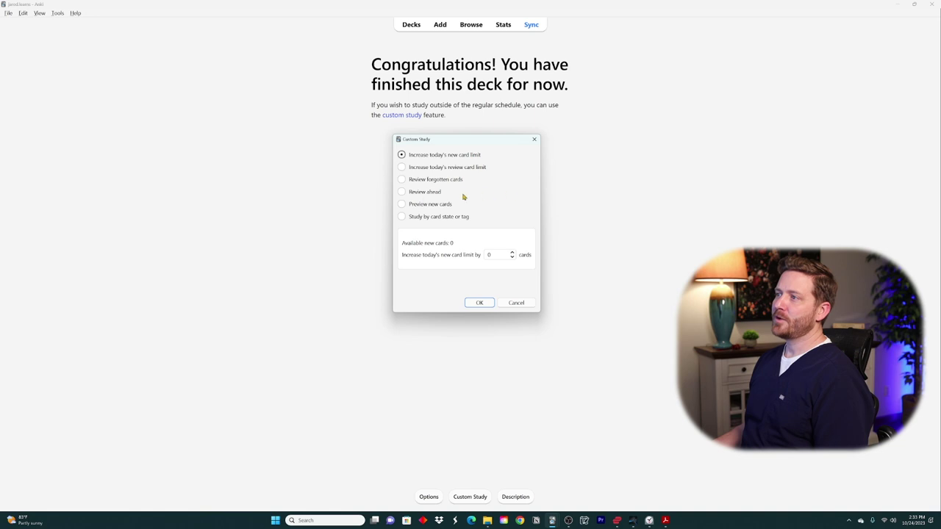
pyautogui.click(402, 216)
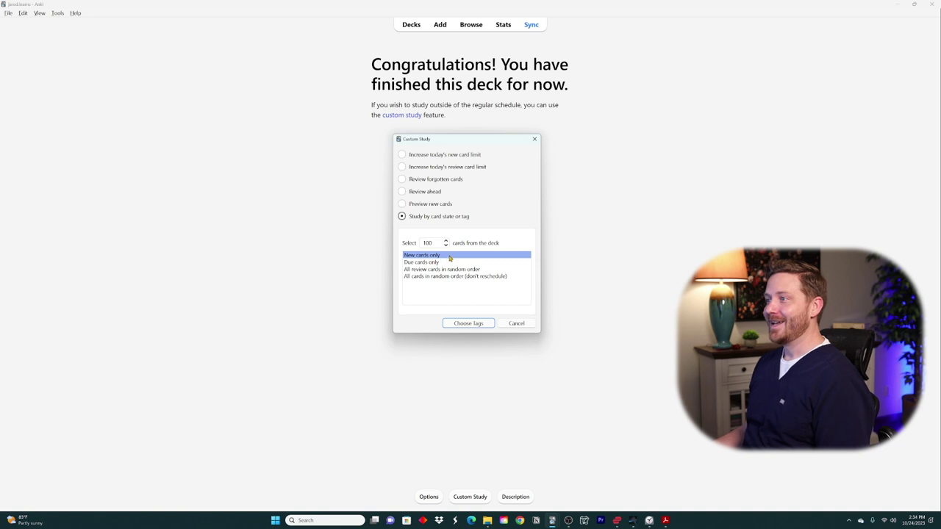
pyautogui.click(421, 277)
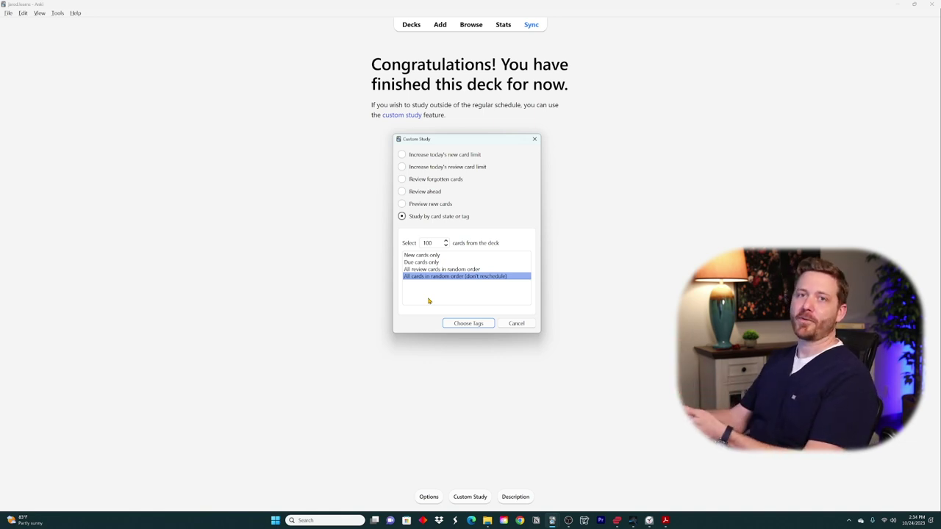
# Step: Require the Anki, Flashcards, Nursing::Without::Notes and Tutorial tags for the custom study and create the session
pyautogui.click(450, 323)
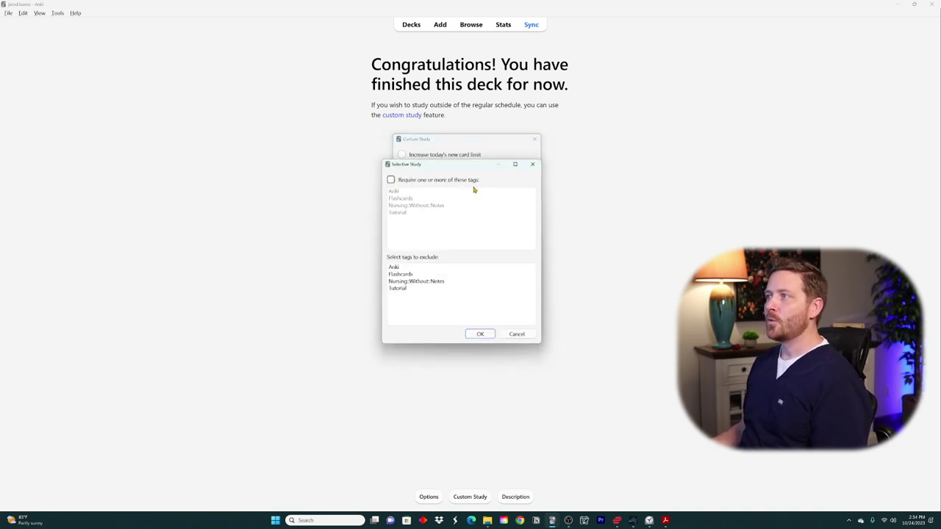
pyautogui.click(391, 180)
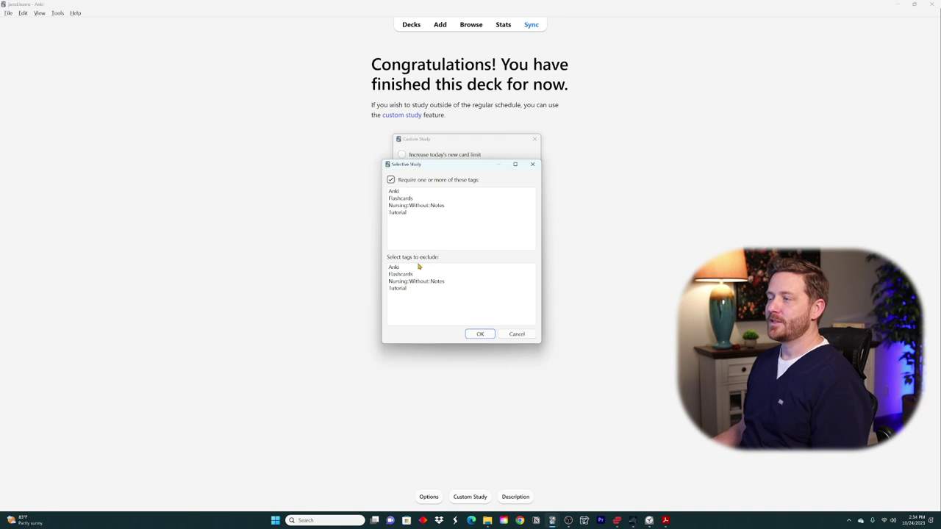
pyautogui.click(397, 191)
pyautogui.click(398, 199)
pyautogui.click(397, 206)
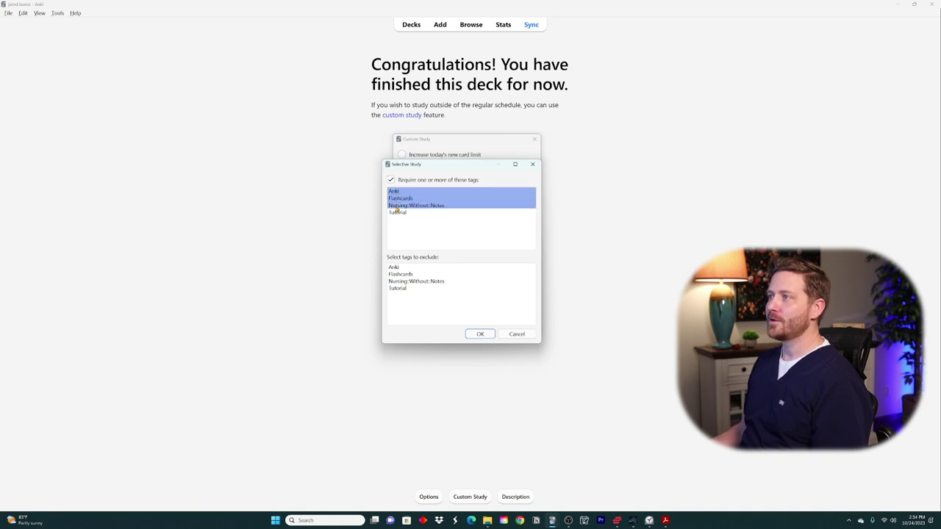
pyautogui.click(397, 213)
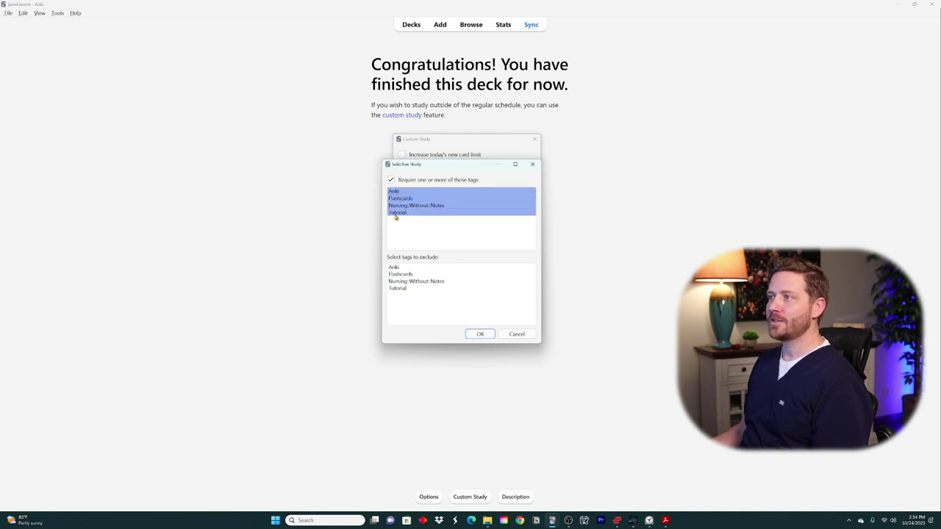
pyautogui.click(481, 339)
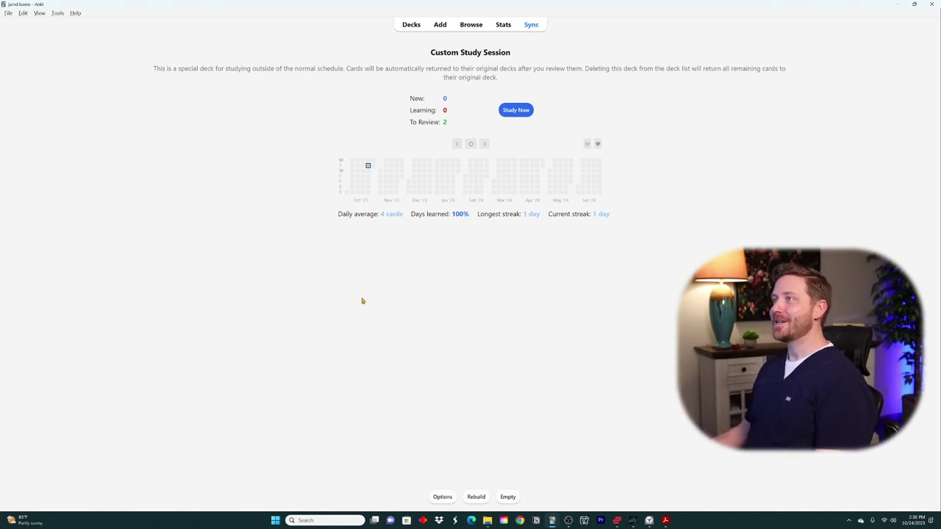
# Step: Study the custom session's cloze deletion and Application cards, revealing each answer and rating both cards Good
pyautogui.click(516, 111)
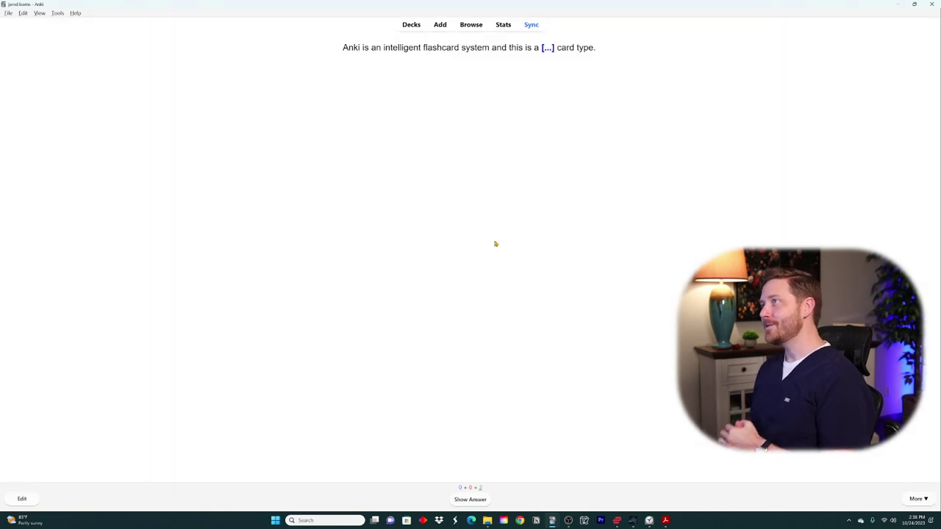
pyautogui.press('space')
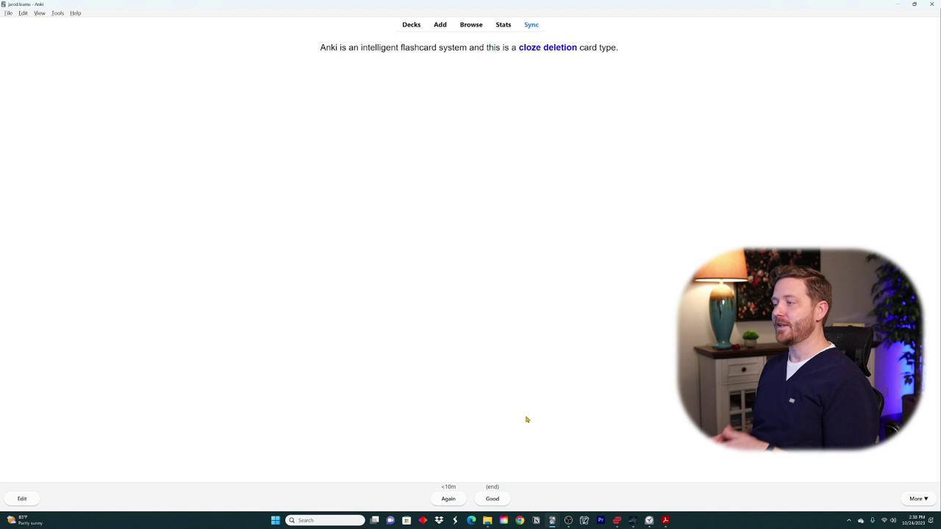
pyautogui.press('space')
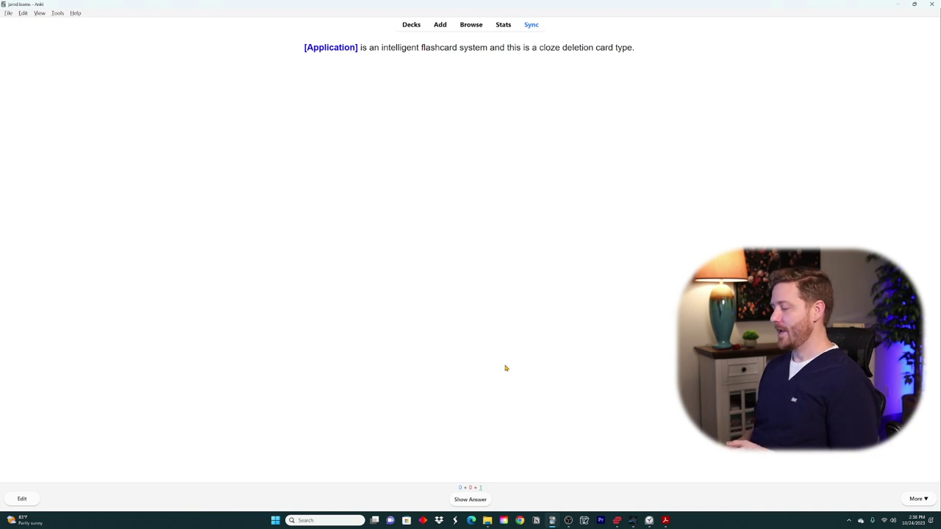
pyautogui.press('space')
pyautogui.press('space')
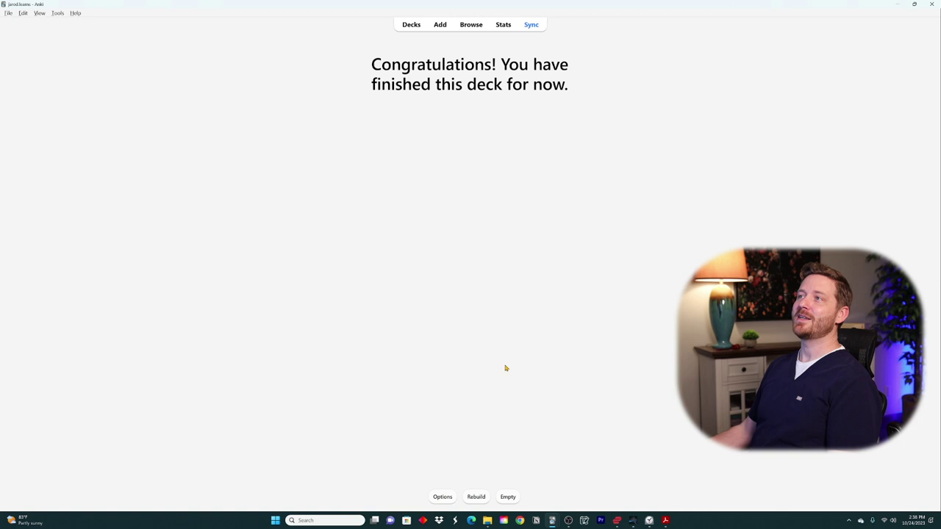
# Step: Delete the Custom Study Session deck from the deck list and sync the collection
pyautogui.click(416, 27)
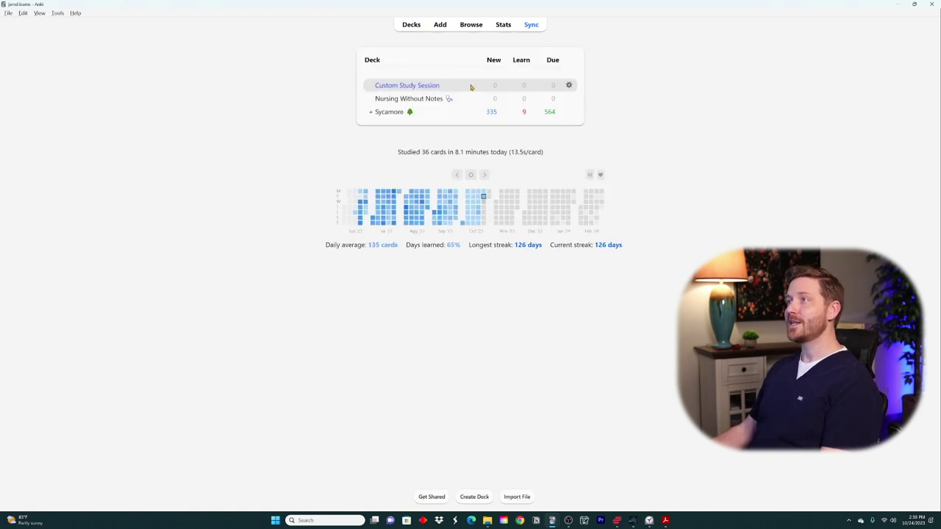
pyautogui.click(569, 85)
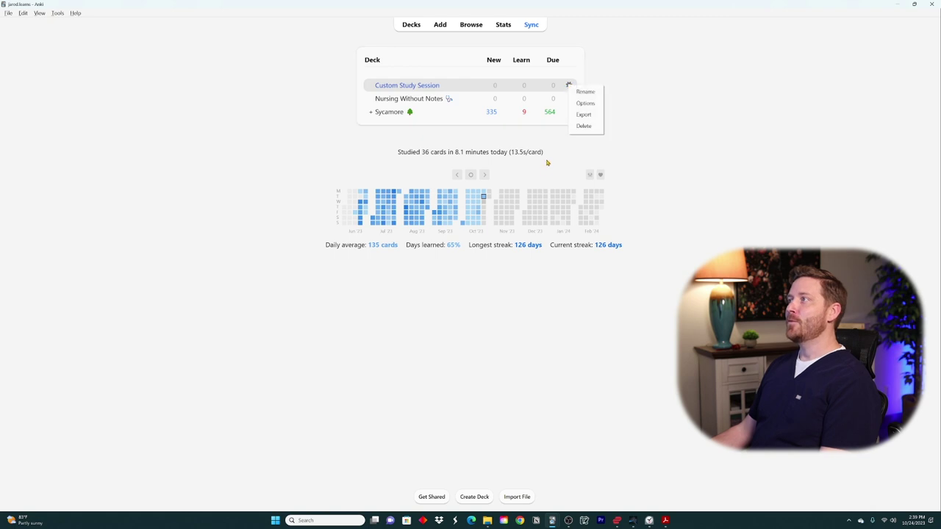
pyautogui.click(586, 127)
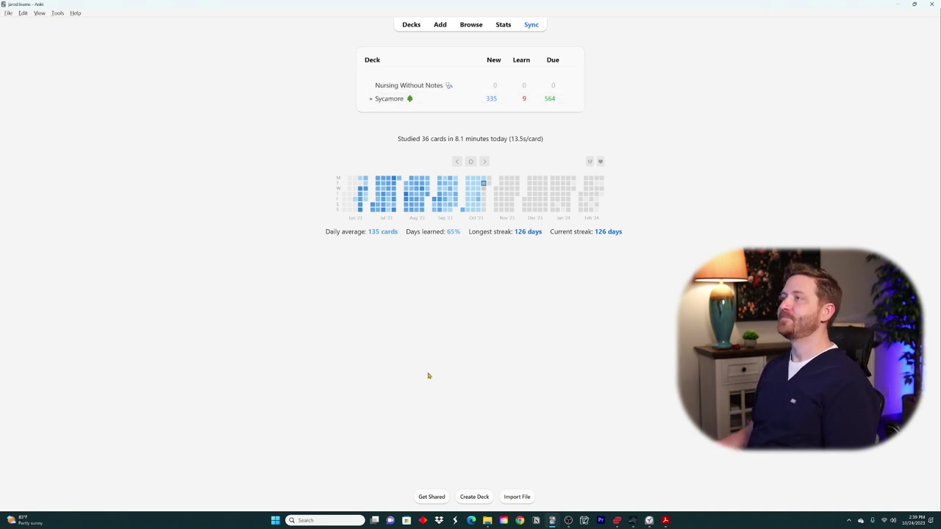
pyautogui.click(532, 25)
pyautogui.click(533, 27)
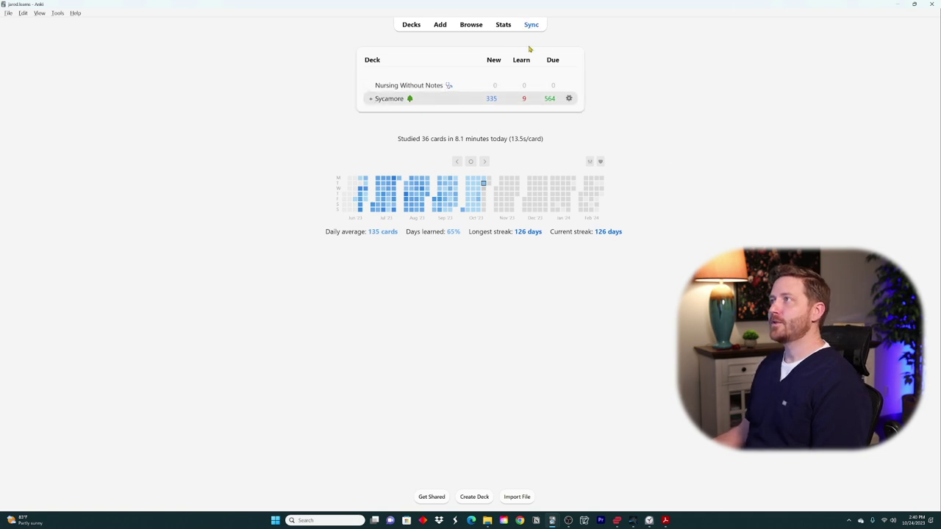
# Step: Open the statistics of the Sycamore deck and examine its review, card count, interval, ease, hourly and added-card charts
pyautogui.click(388, 99)
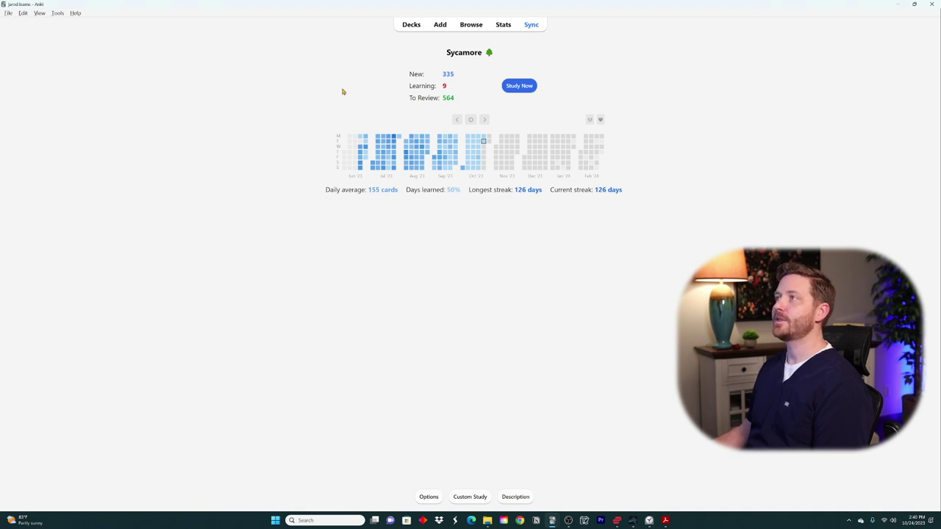
pyautogui.click(504, 25)
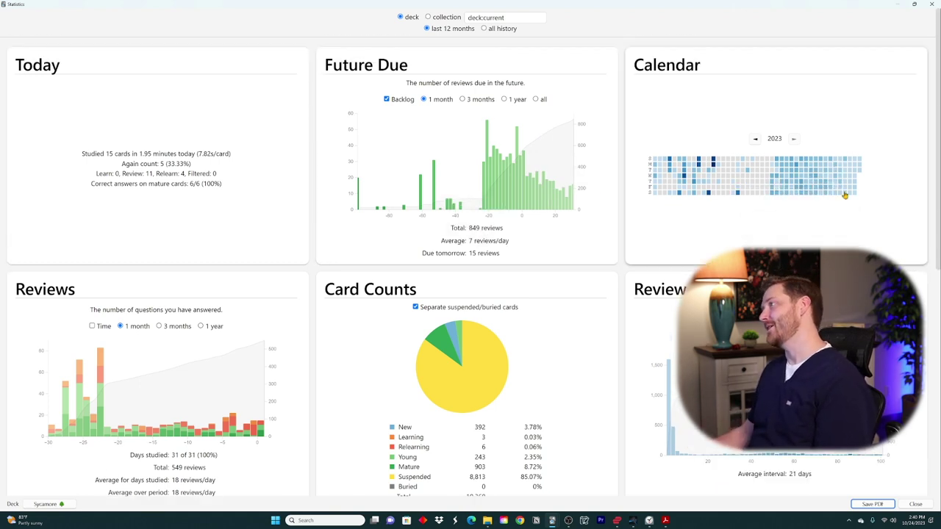
pyautogui.scroll(-3, 630, 240)
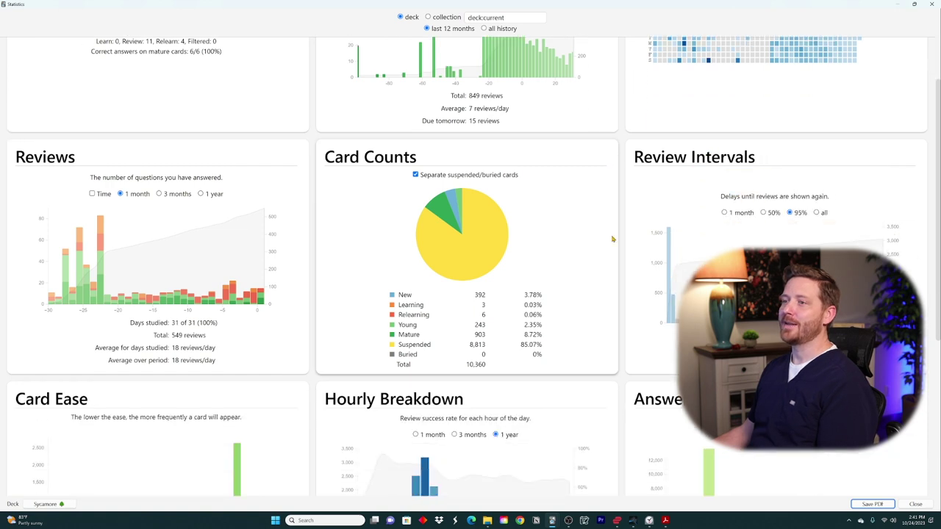
pyautogui.scroll(-1, 545, 249)
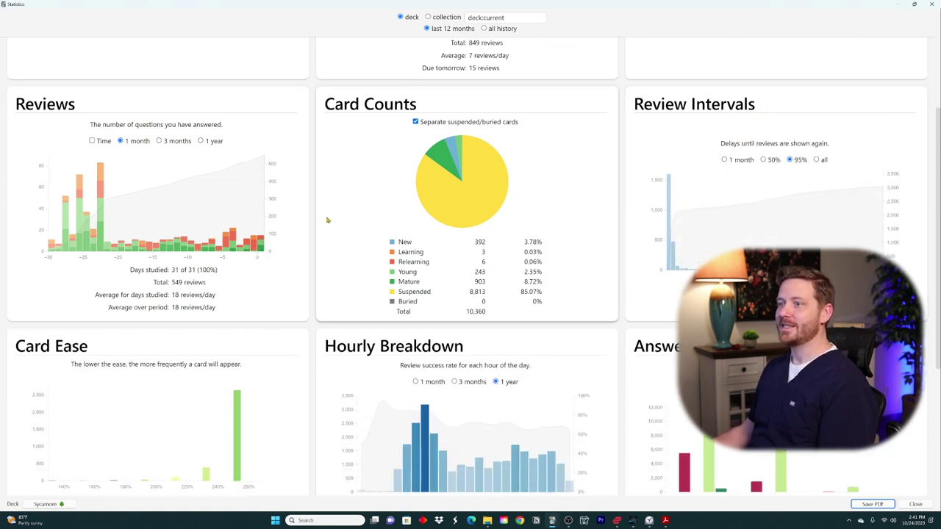
pyautogui.scroll(-2, 309, 216)
pyautogui.scroll(-3, 279, 184)
pyautogui.scroll(4, 319, 294)
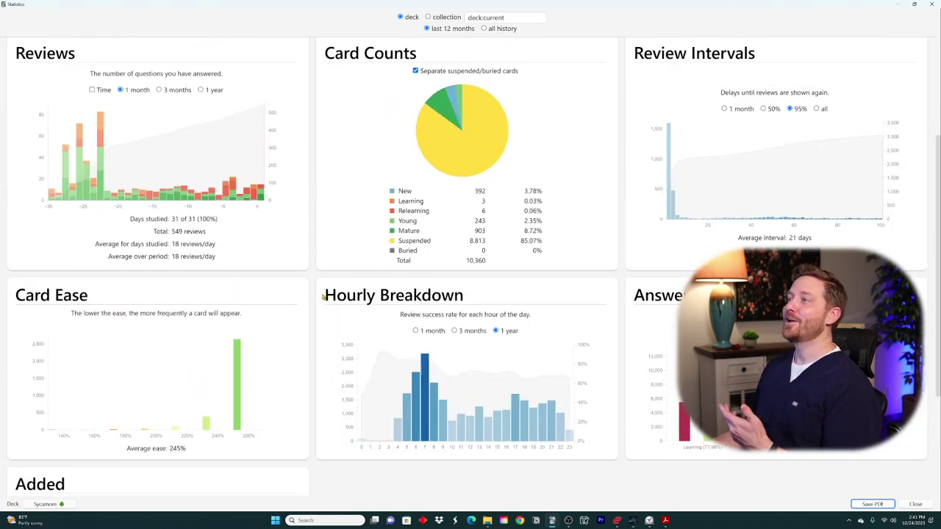
pyautogui.scroll(4, 322, 297)
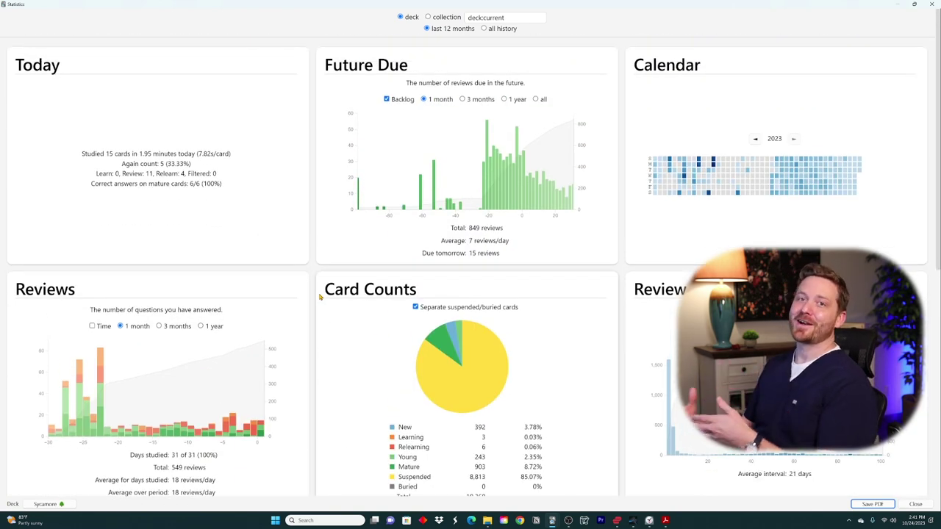
pyautogui.scroll(-4, 532, 242)
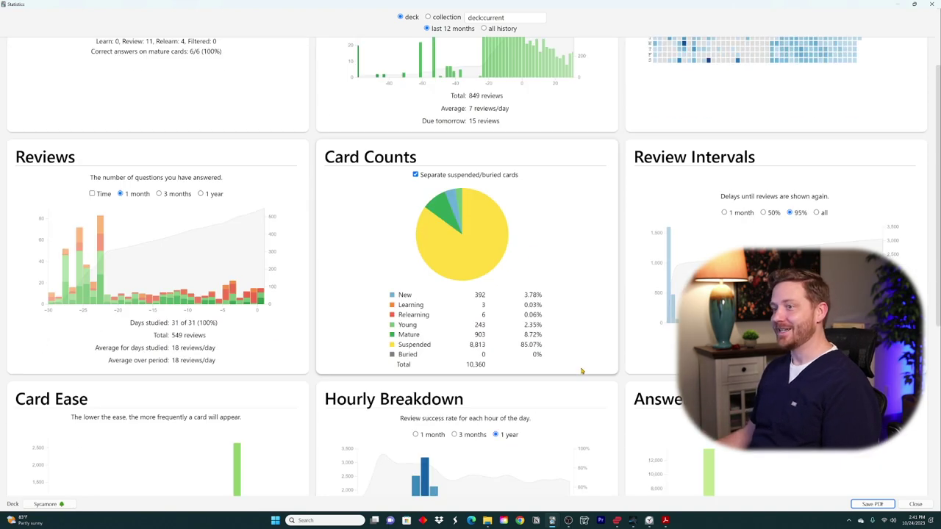
pyautogui.scroll(-2, 490, 363)
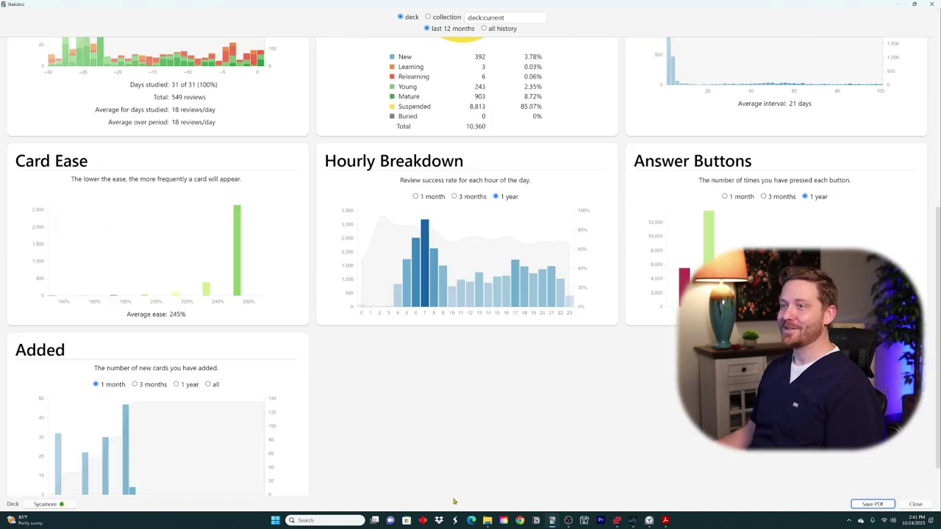
pyautogui.scroll(6, 346, 446)
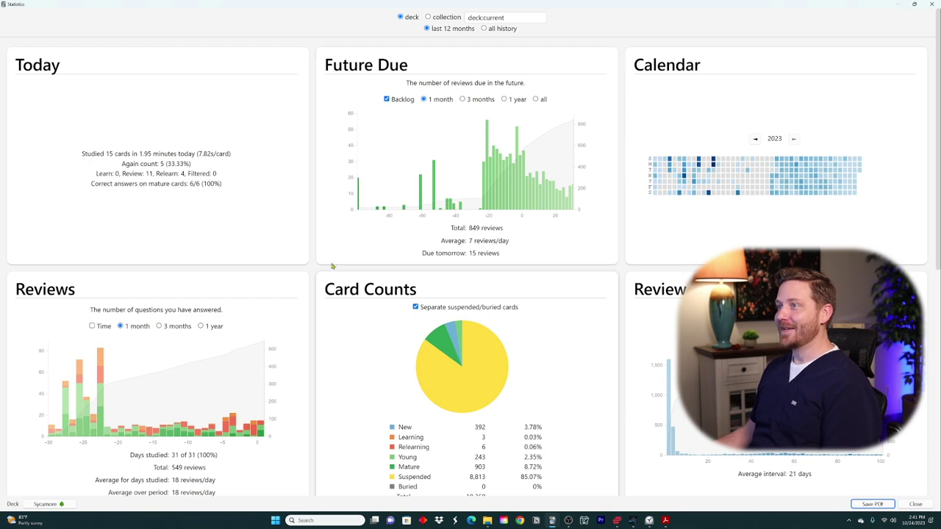
pyautogui.scroll(-3, 579, 360)
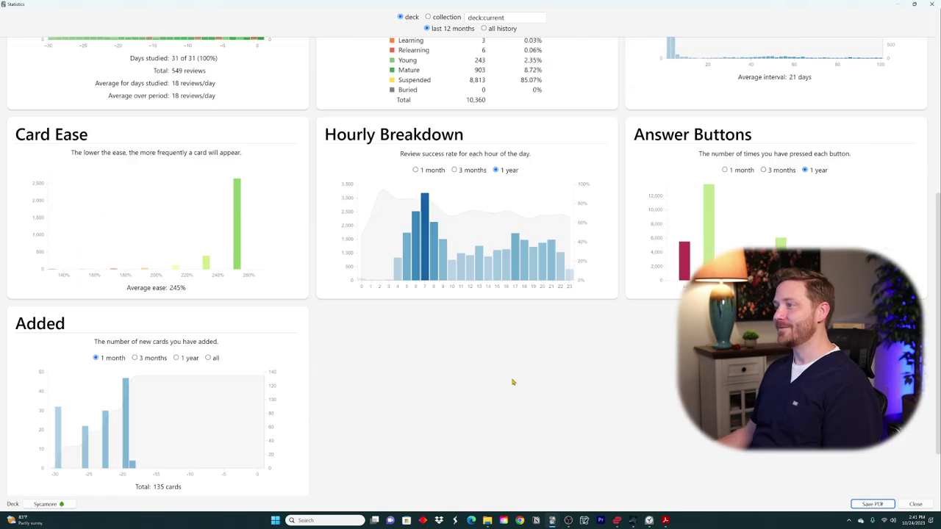
pyautogui.scroll(7, 453, 404)
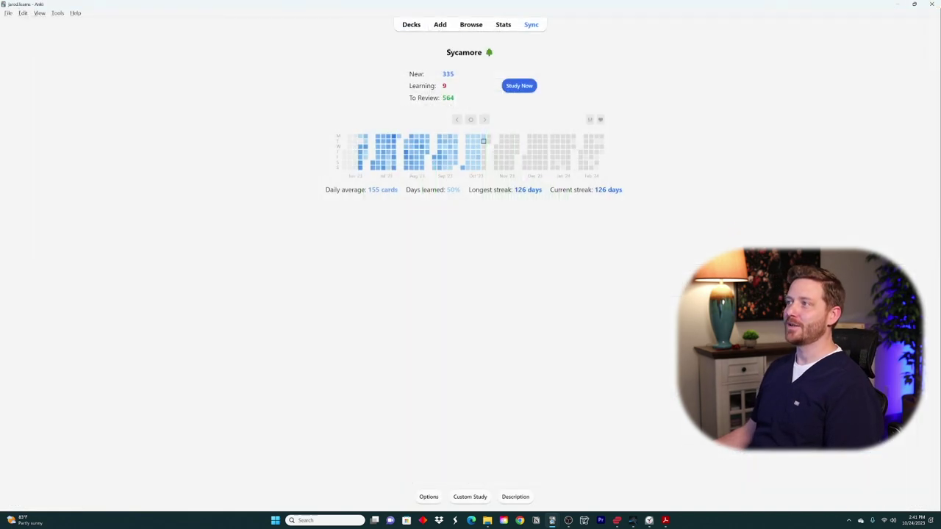
# Step: Close the statistics, return to the deck list and open the add-ons manager
pyautogui.click(932, 5)
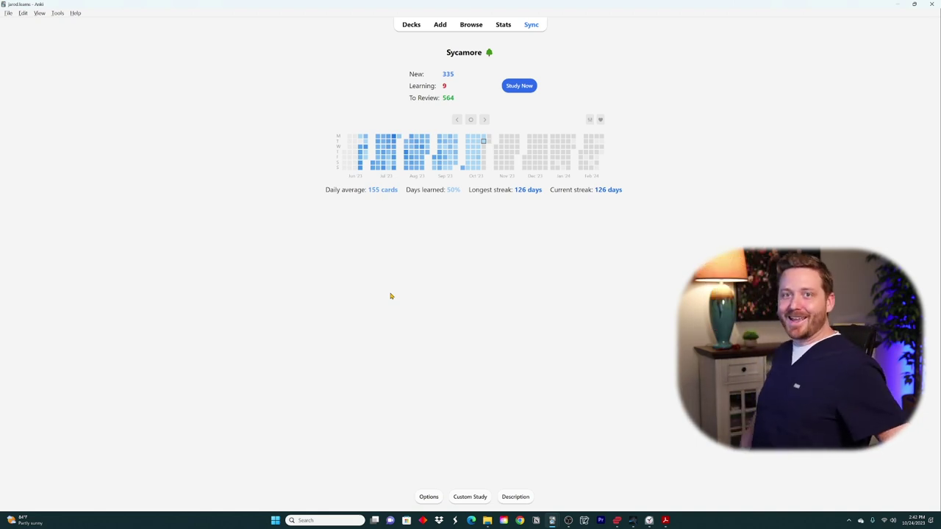
pyautogui.press('d')
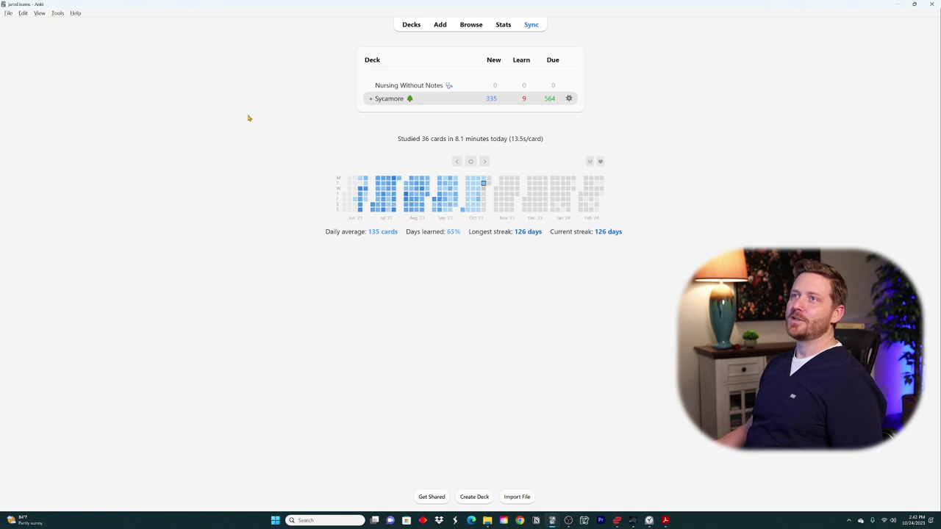
pyautogui.click(58, 13)
pyautogui.click(73, 85)
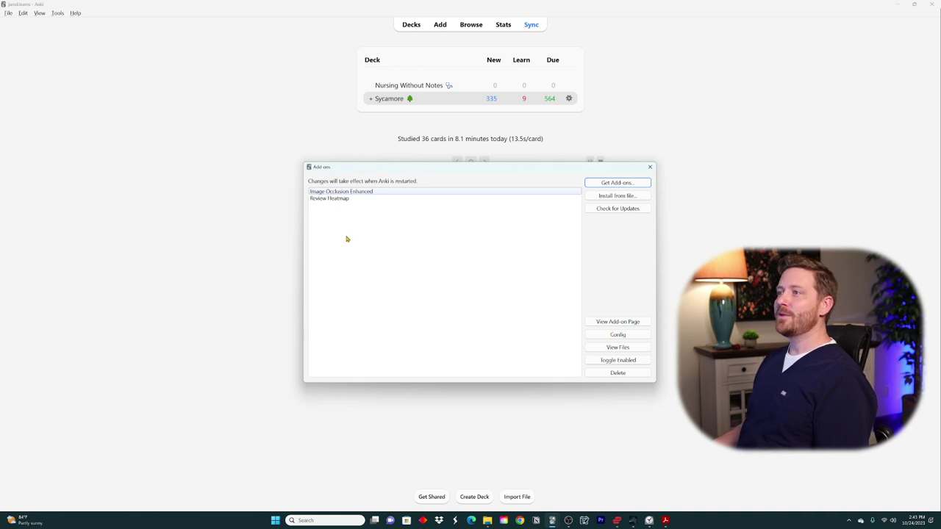
pyautogui.moveTo(412, 170); pyautogui.dragTo(385, 233)
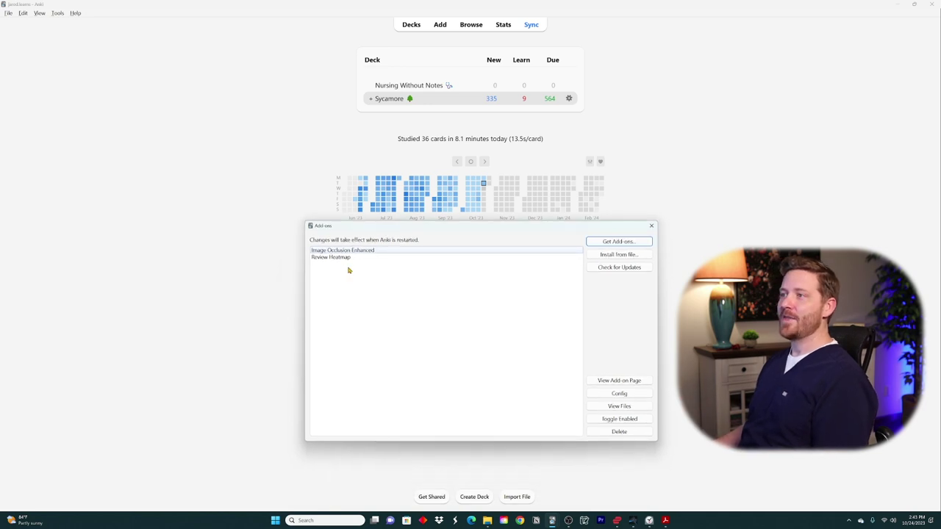
pyautogui.moveTo(469, 231); pyautogui.dragTo(463, 145)
# Step: Open the Review Heatmap add-on's AnkiWeb page and copy its download code
pyautogui.click(403, 175)
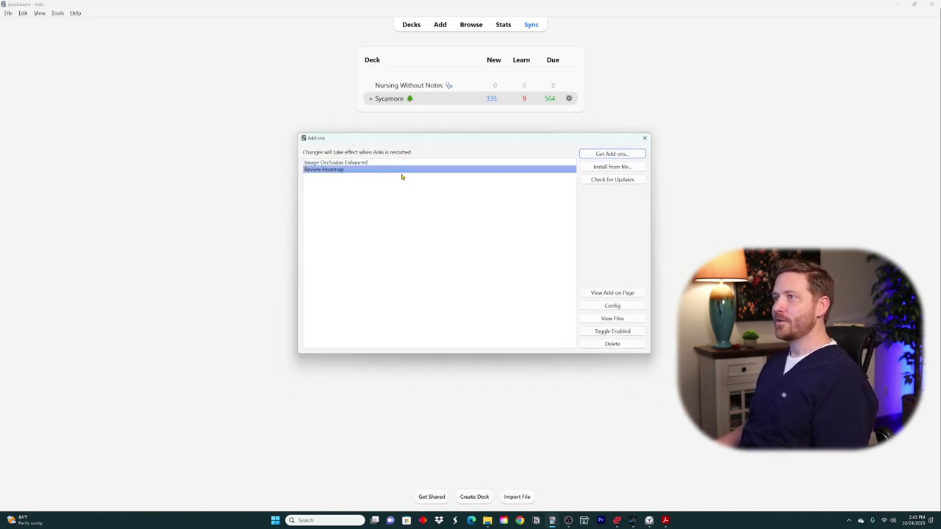
pyautogui.click(600, 295)
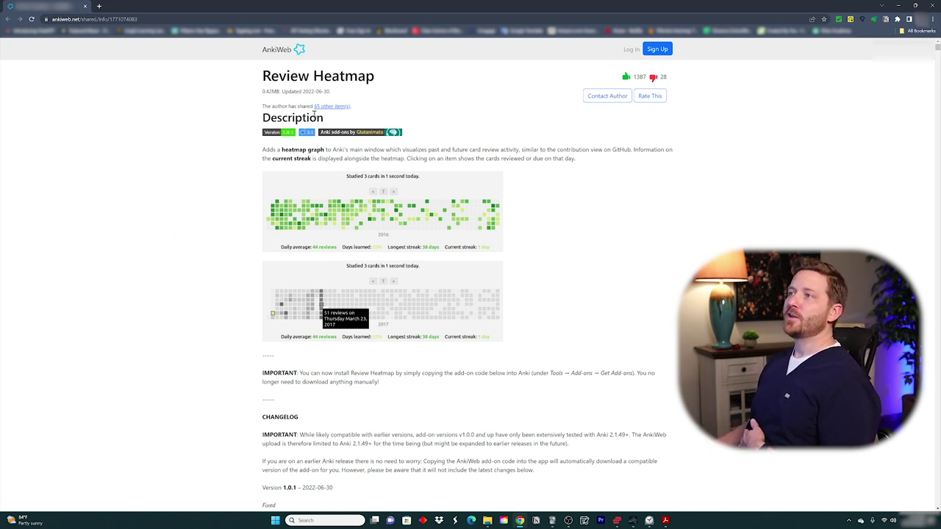
pyautogui.scroll(-3, 448, 158)
pyautogui.scroll(-15, 448, 159)
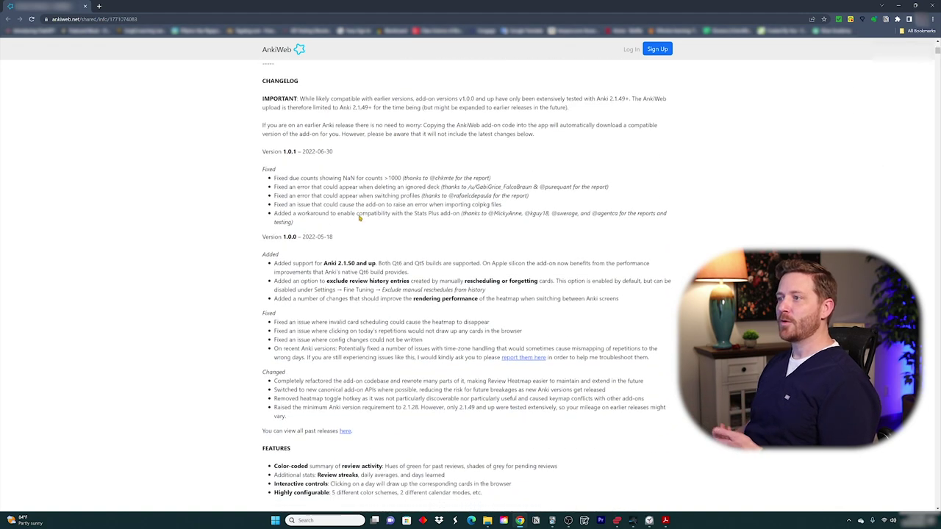
pyautogui.scroll(-6, 309, 208)
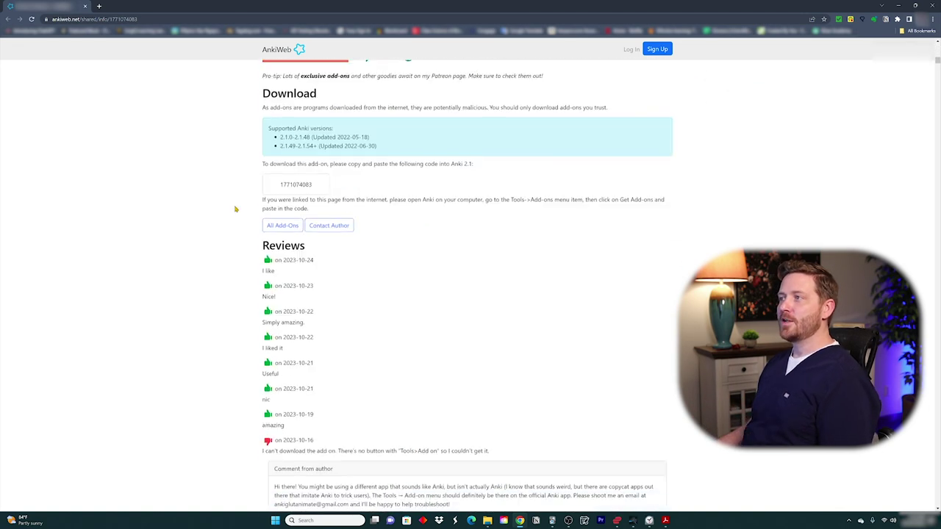
pyautogui.scroll(1, 235, 209)
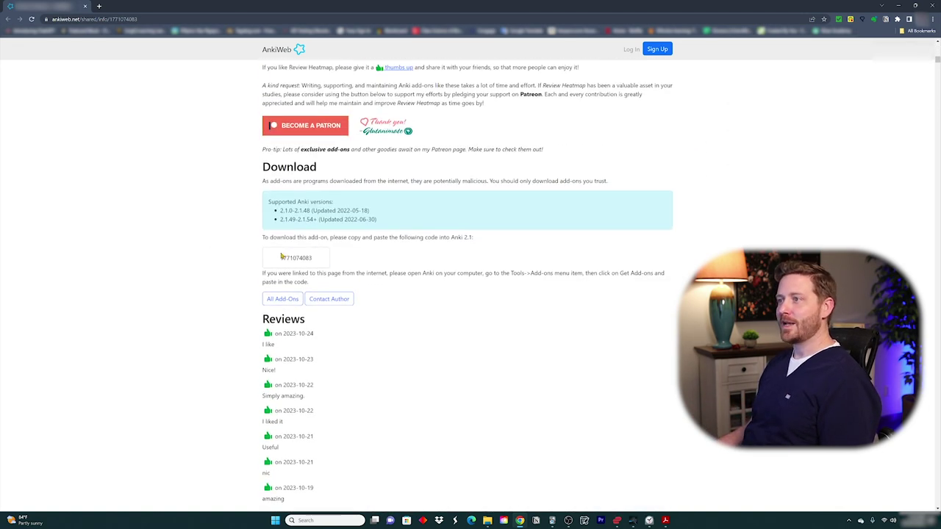
pyautogui.moveTo(279, 259); pyautogui.dragTo(322, 263)
pyautogui.hotkey('ctrl', 'c')
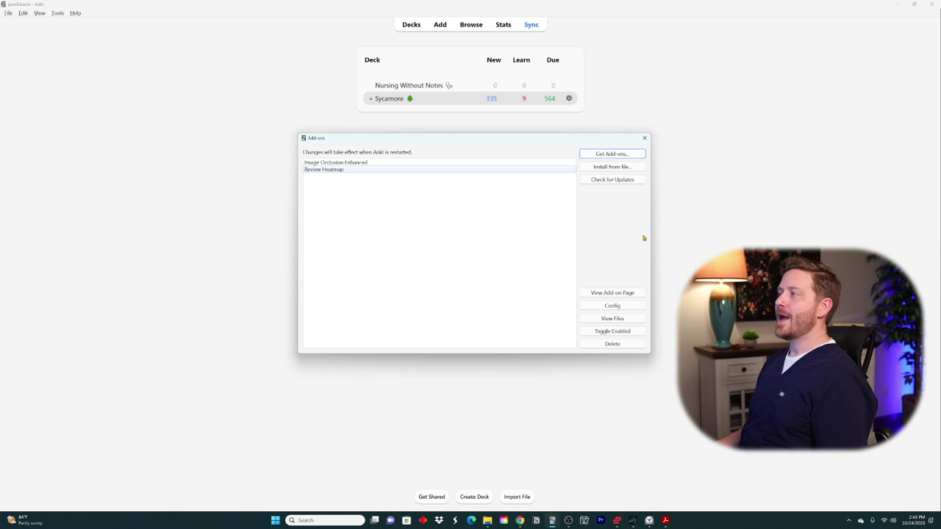
pyautogui.click(642, 154)
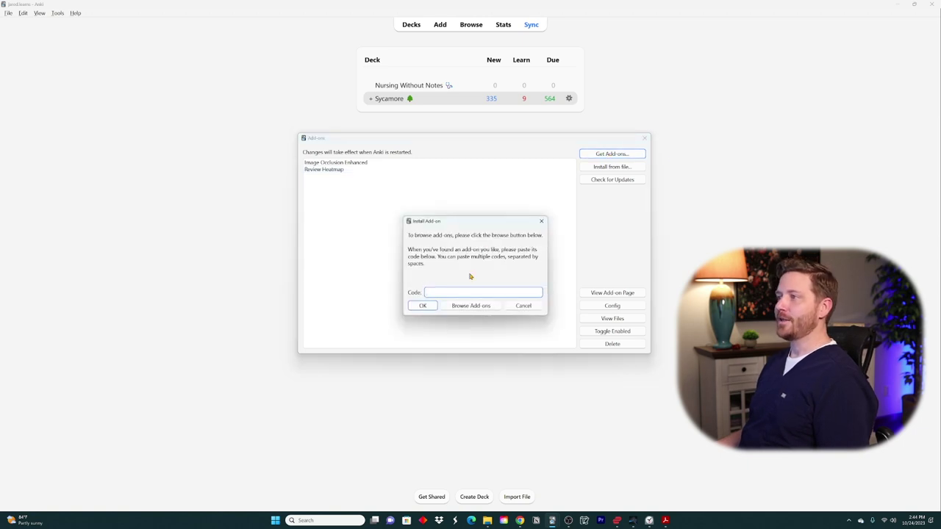
pyautogui.hotkey('ctrl', 'v')
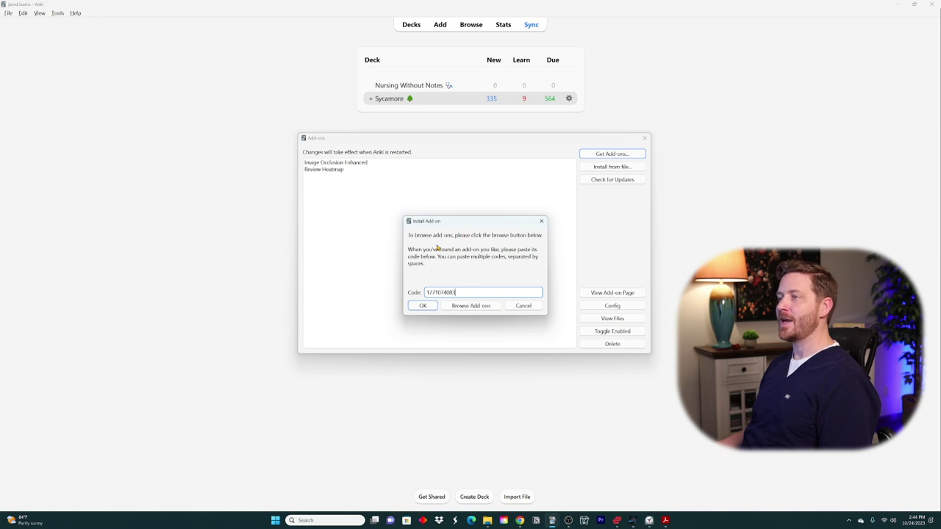
pyautogui.click(423, 306)
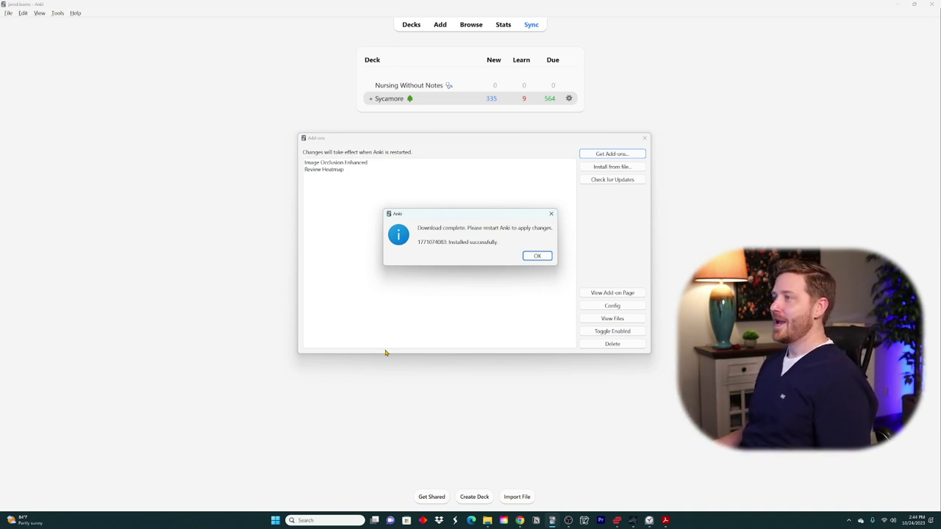
pyautogui.click(536, 255)
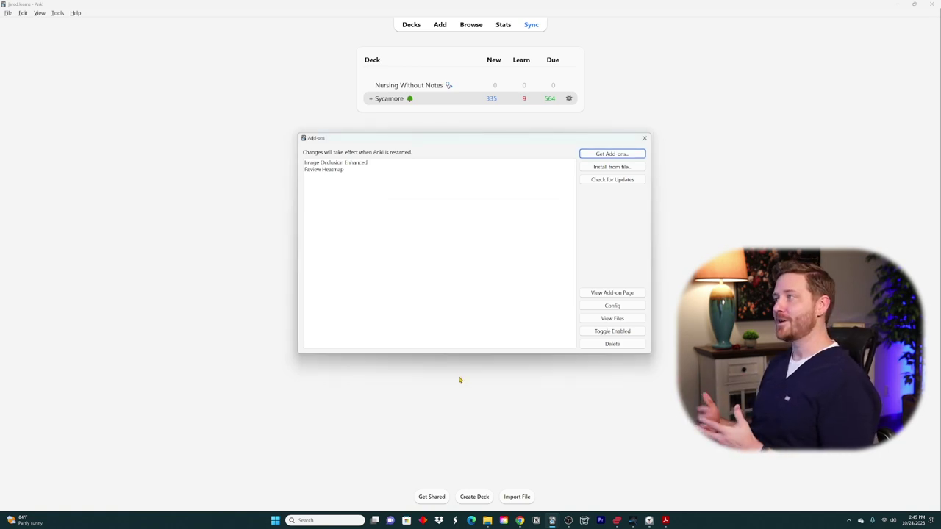
pyautogui.click(340, 170)
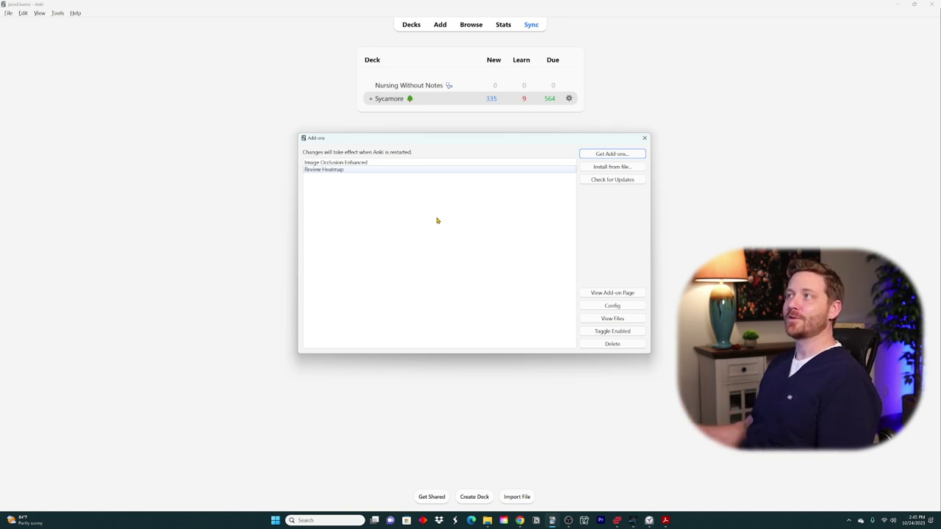
pyautogui.click(645, 138)
# Step: Start a new note for the Nursing Without Notes deck and capture the superficial posterior lower leg illustration of Figure 11.32 from the anatomy PDF
pyautogui.click(409, 85)
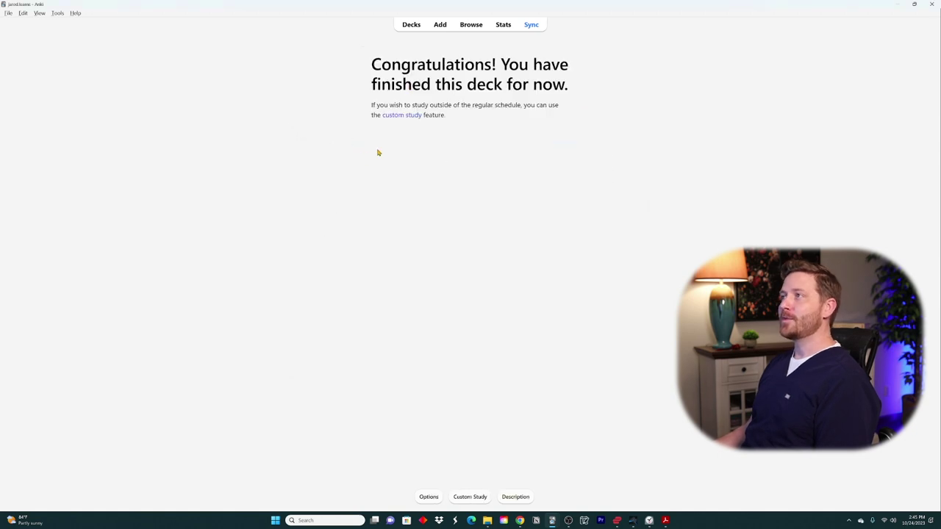
pyautogui.click(438, 25)
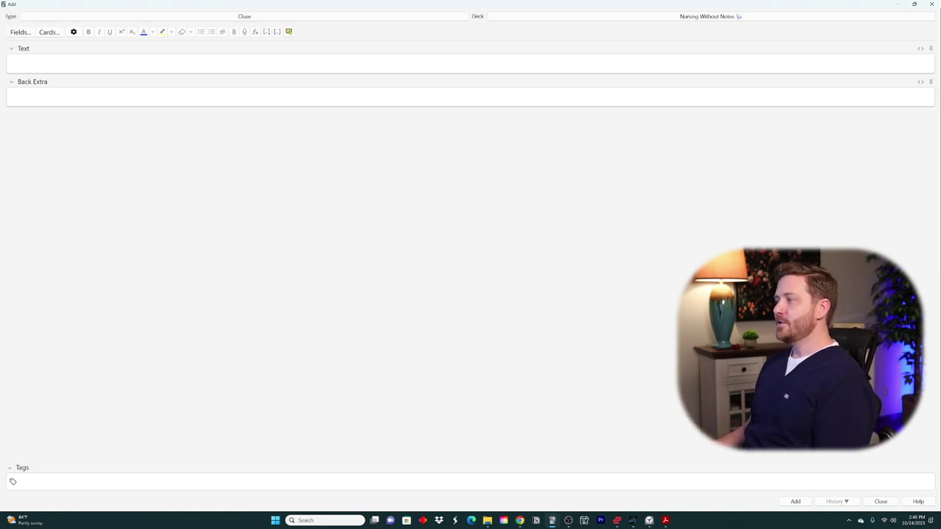
pyautogui.hotkey('alt', 'Tab')
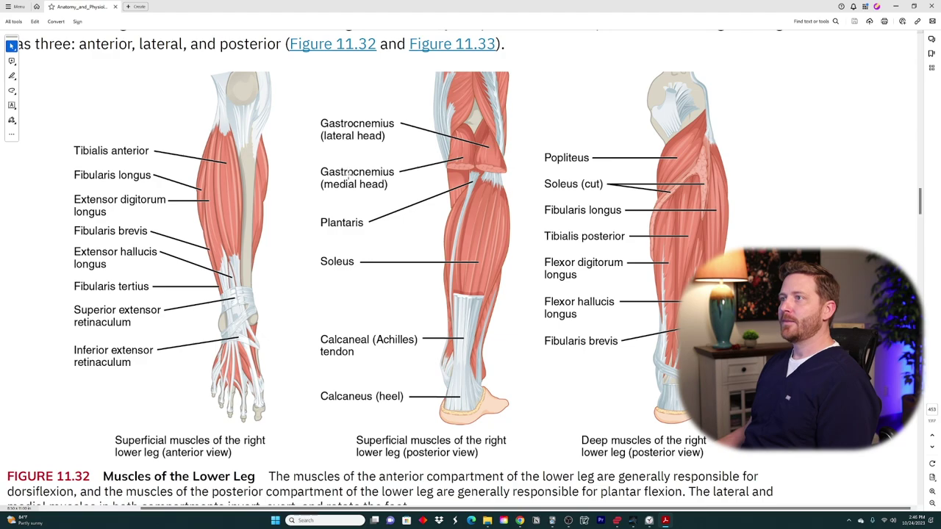
pyautogui.press('super+shift+s')
pyautogui.moveTo(300, 64); pyautogui.dragTo(533, 433)
# Step: Paste the captured leg illustration into the cloze note's Back Extra field and make that field sticky
pyautogui.hotkey('alt', 'Tab')
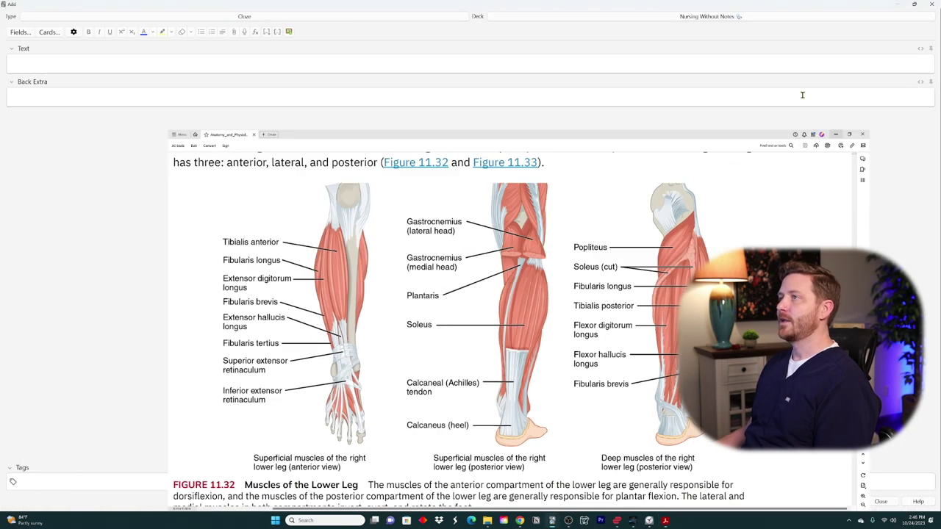
pyautogui.click(73, 97)
pyautogui.hotkey('ctrl', 'v')
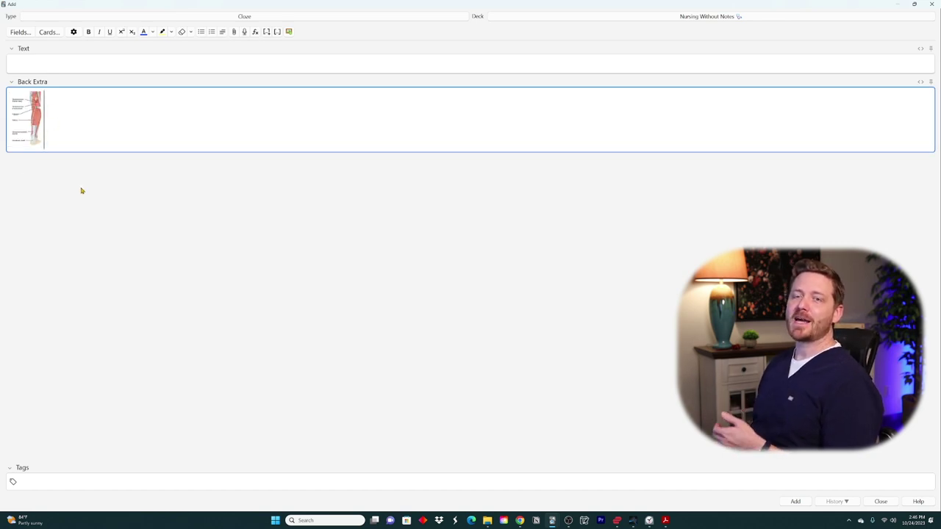
pyautogui.click(930, 82)
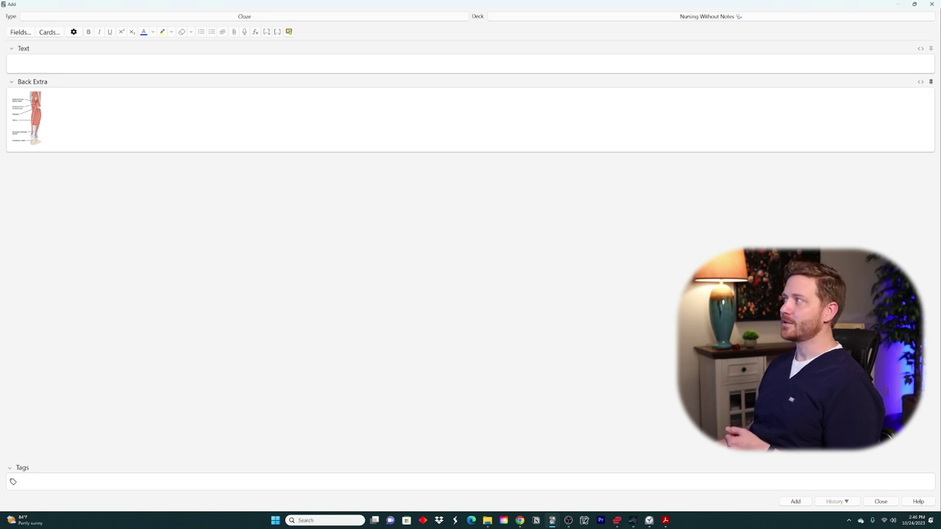
# Step: Fill the Text field with "What is the muscle superficial to the soleus?" and, after a blank line, the answer "Gastrocnemeus"
pyautogui.press('Tab')
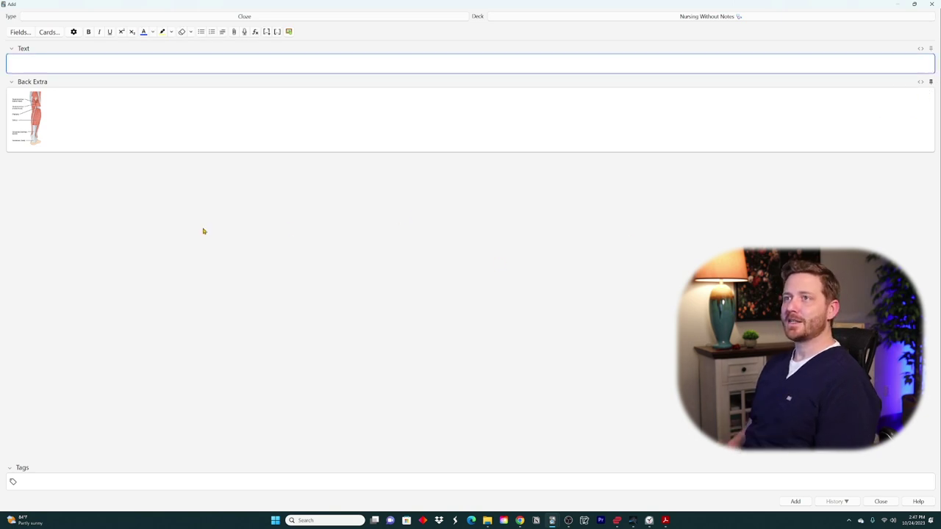
pyautogui.write('What is the ')
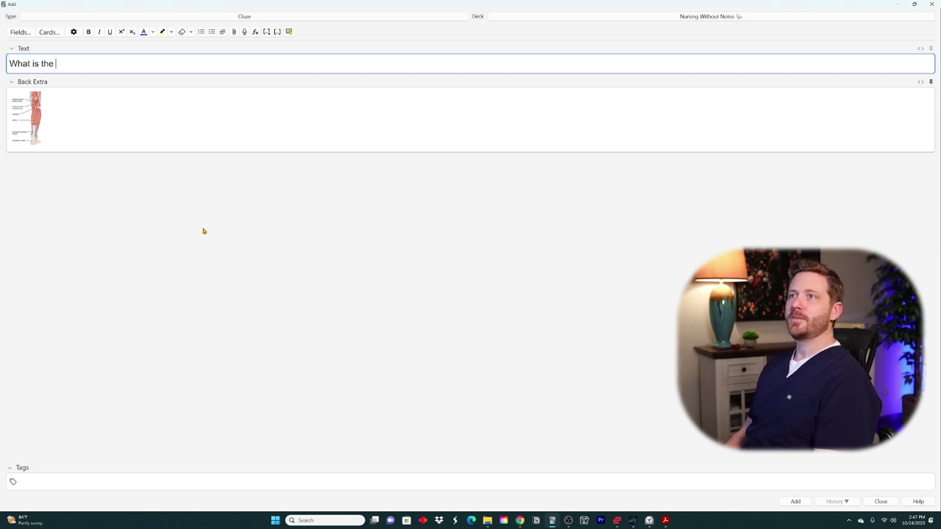
pyautogui.write('muscle superfi')
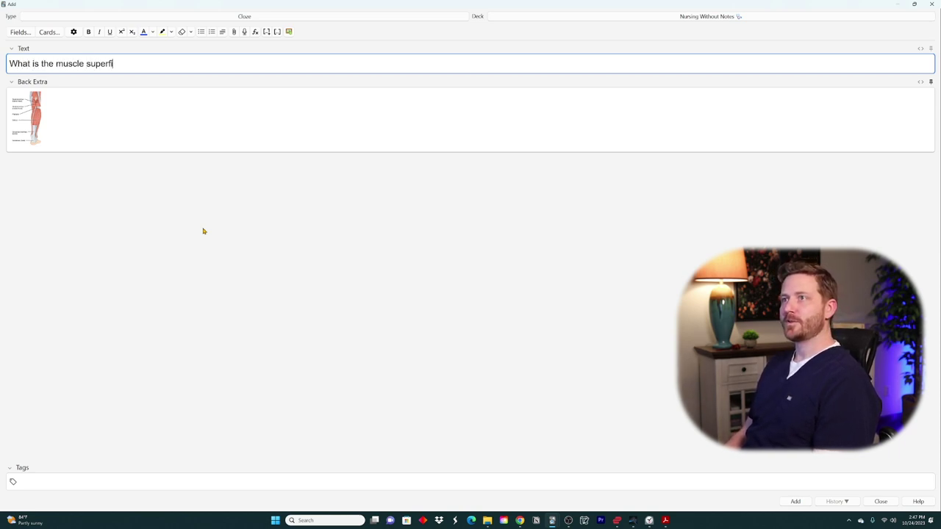
pyautogui.write('cial to the ')
pyautogui.write('solu')
pyautogui.write('us')
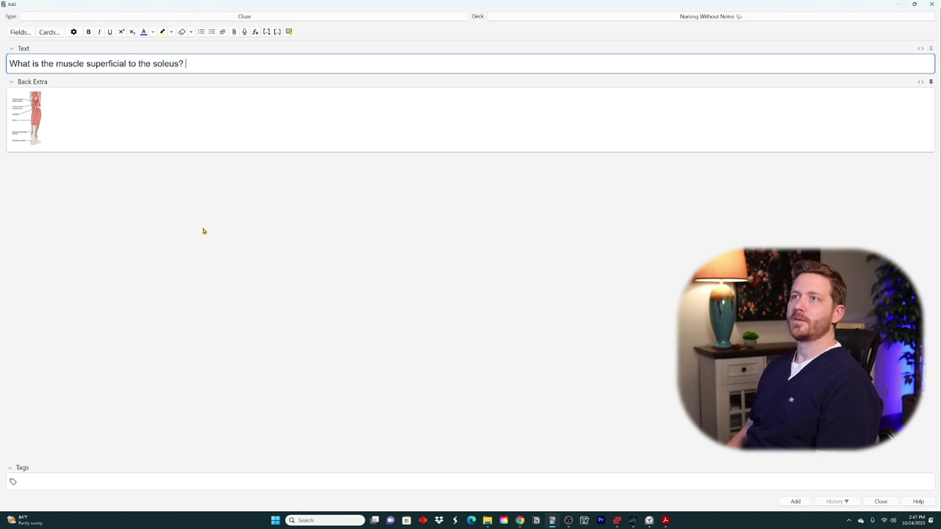
pyautogui.write('?')
pyautogui.press('Return')
pyautogui.press('Return')
pyautogui.write('Gastroc')
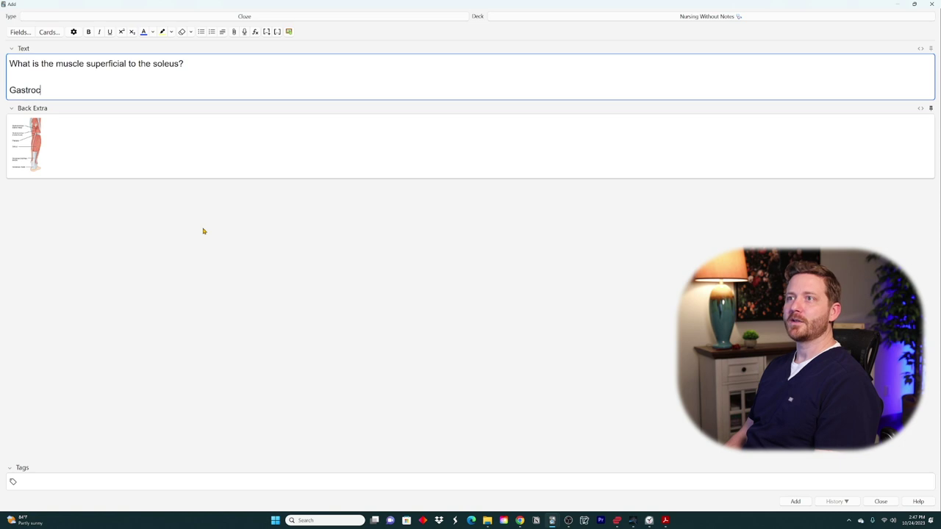
pyautogui.write('neemu')
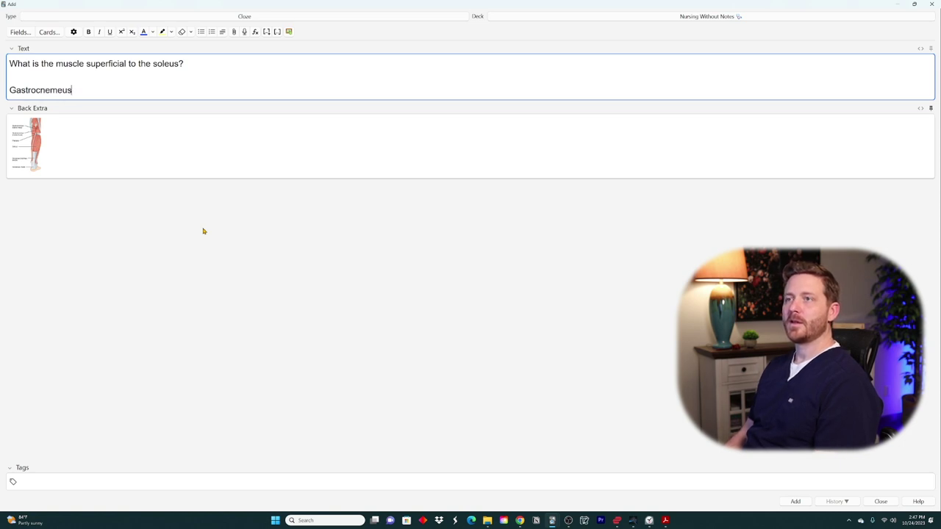
# Step: Turn the answer "Gastrocnemeus" into cloze deletion c1, add the note and close the note editor
pyautogui.doubleClick(48, 90)
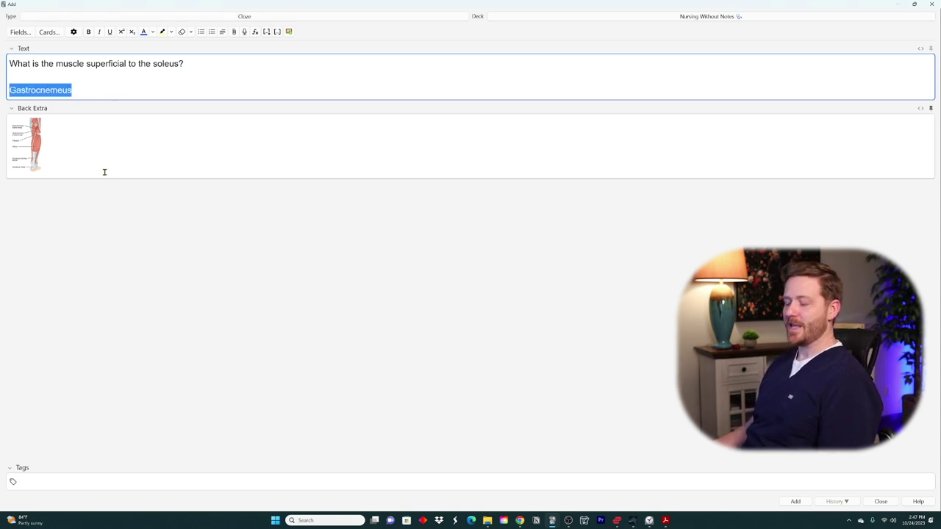
pyautogui.hotkey('ctrl', 'shift', 'c')
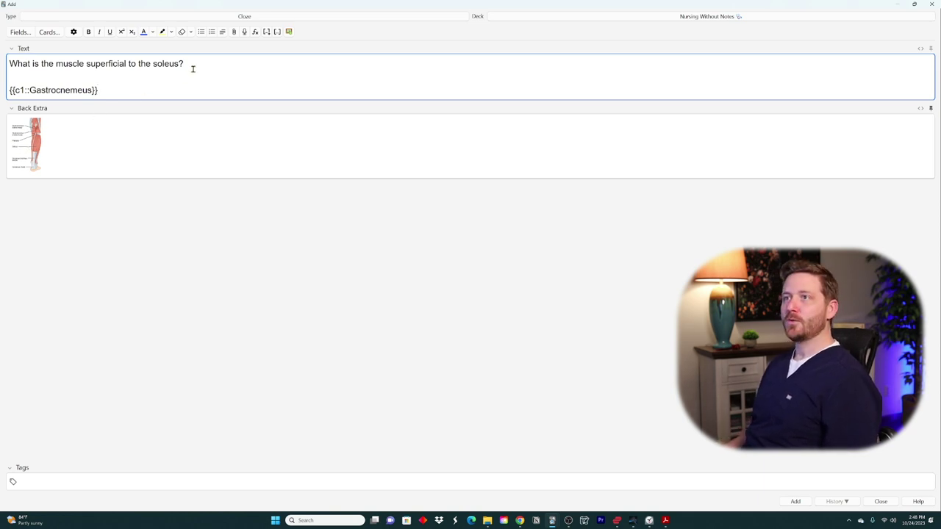
pyautogui.hotkey('ctrl', 'Return')
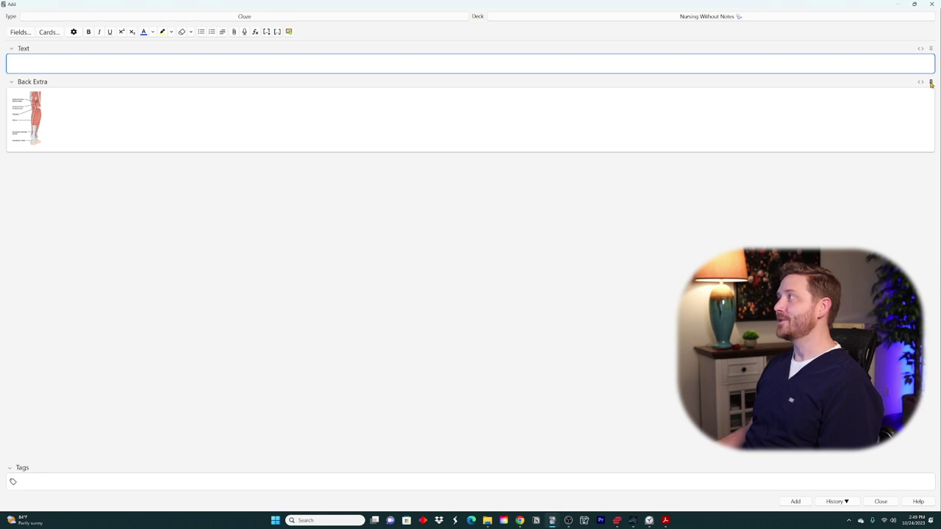
pyautogui.click(547, 279)
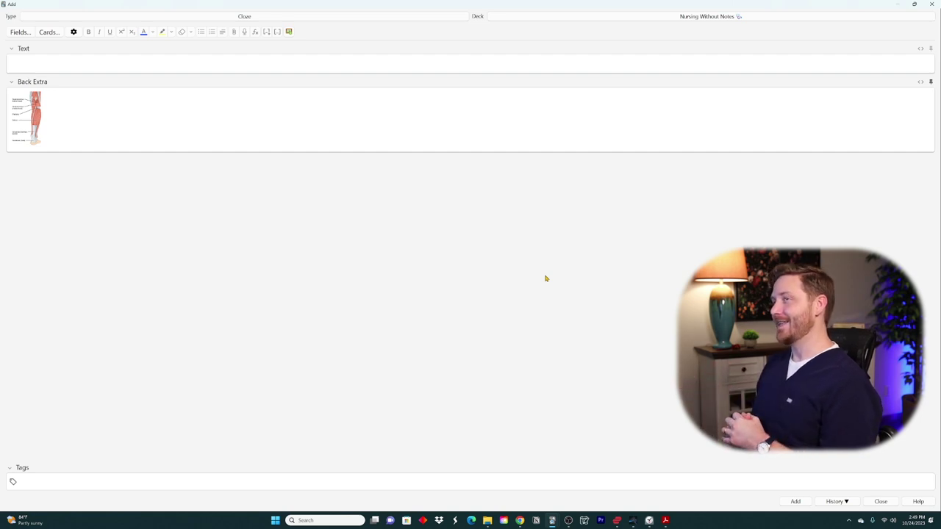
pyautogui.press('Escape')
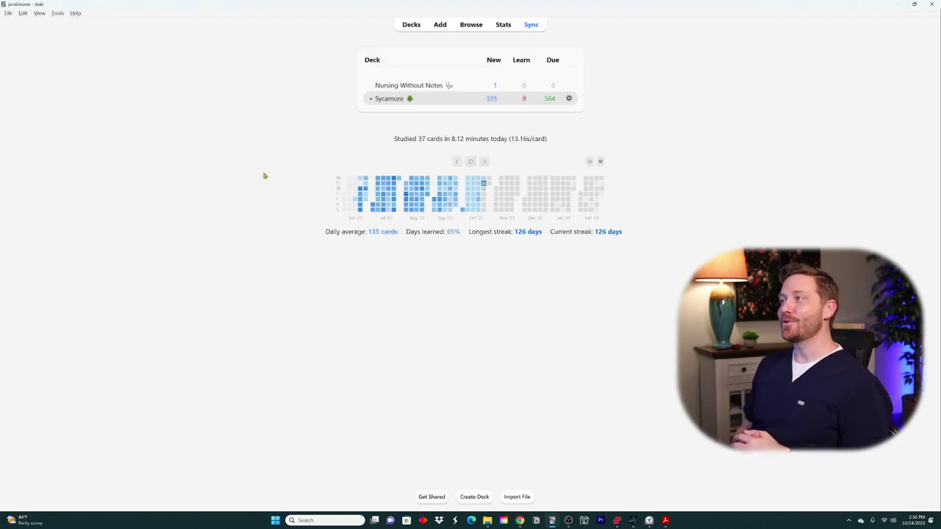